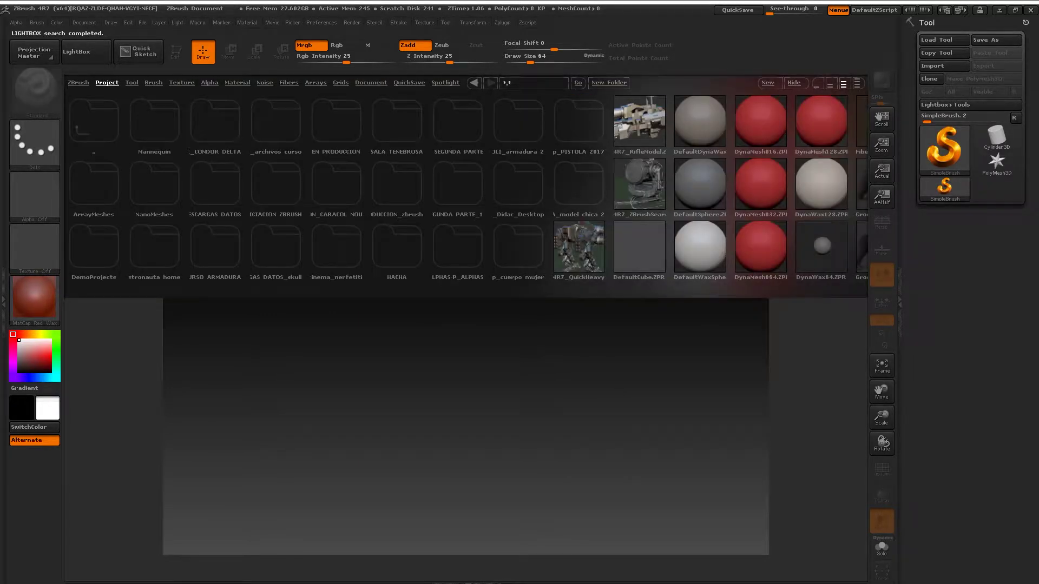
Browse LightBox from Alpha, Noise and Fibers to the Project folders and ZPR files
left_click_drag(579, 183, 187, 184)
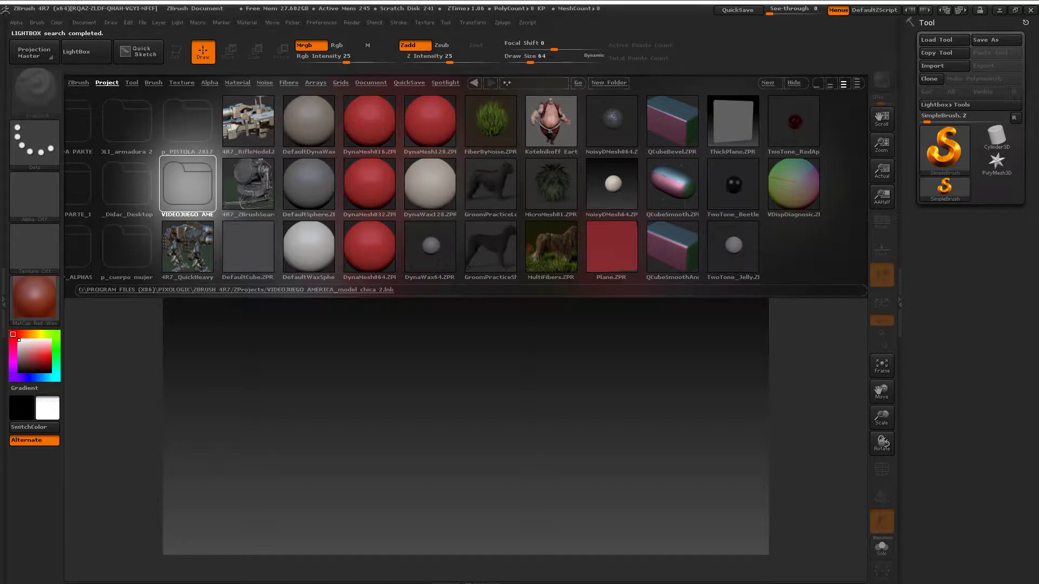
left_click(409, 83)
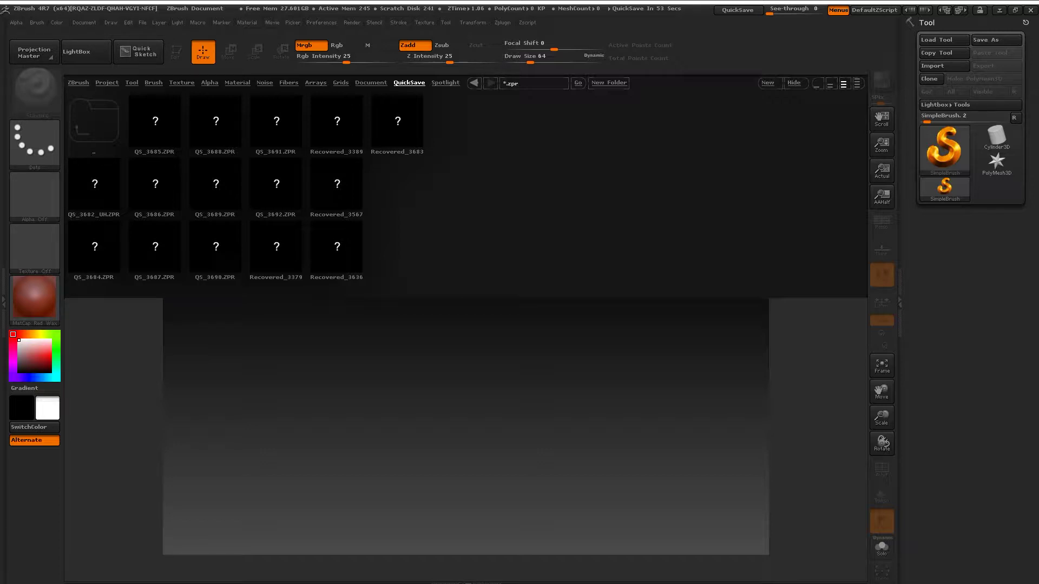
left_click(107, 82)
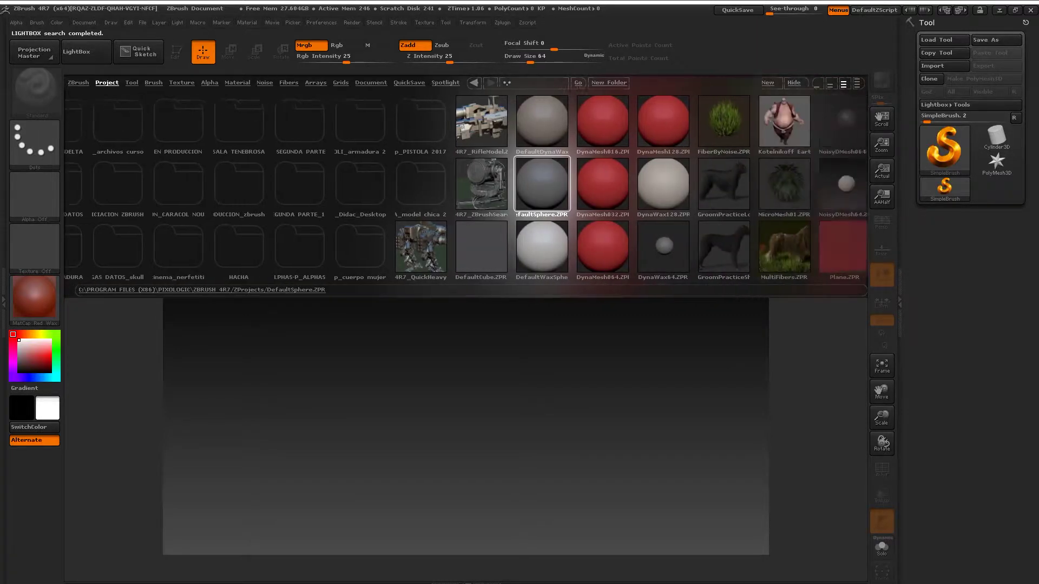
double_click(603, 184)
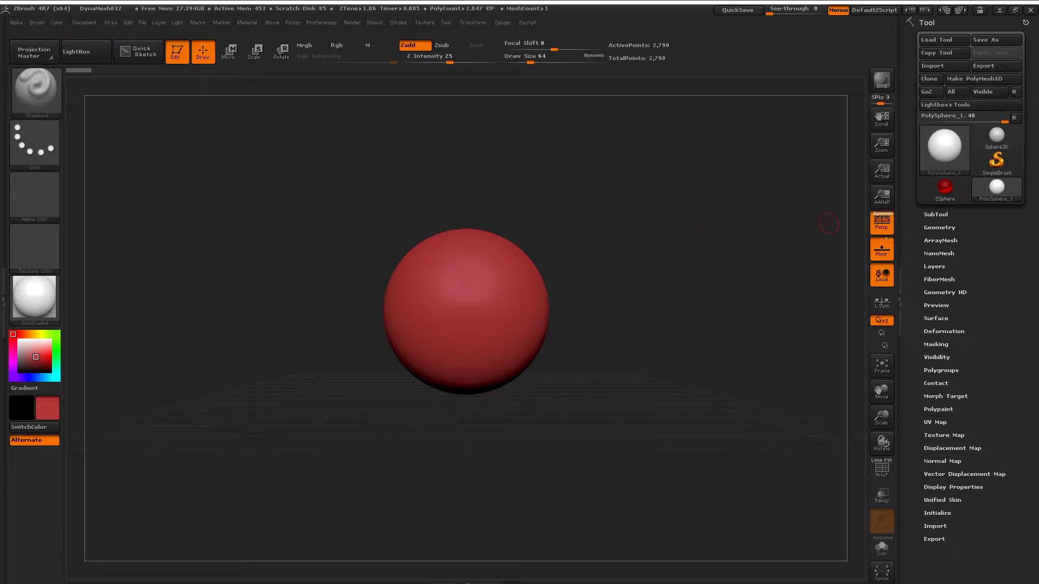
Toggle perspective off, back on, then off again for the DynaMesh032 sphere
left_click(880, 222)
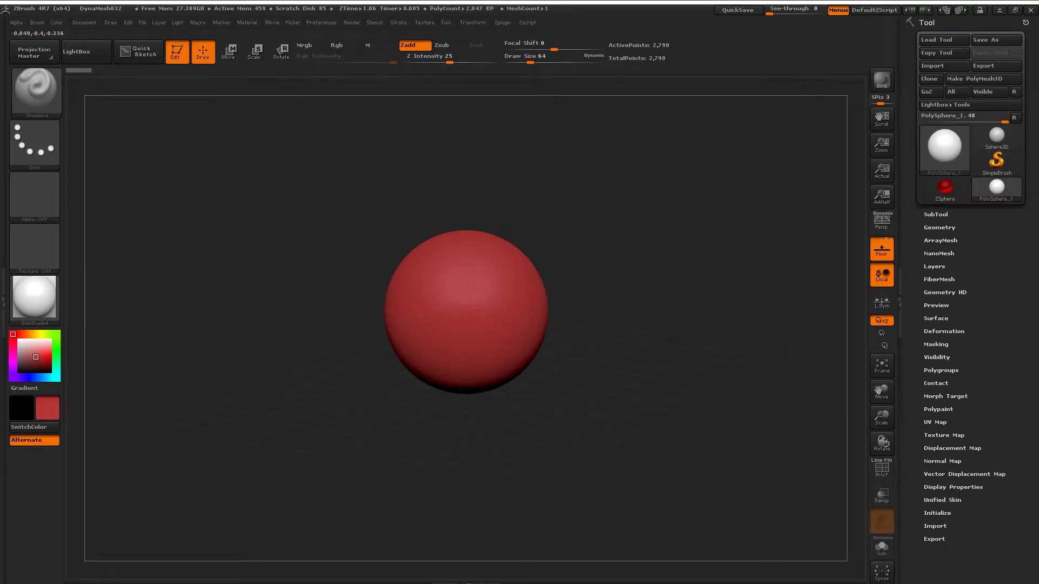
left_click(881, 222)
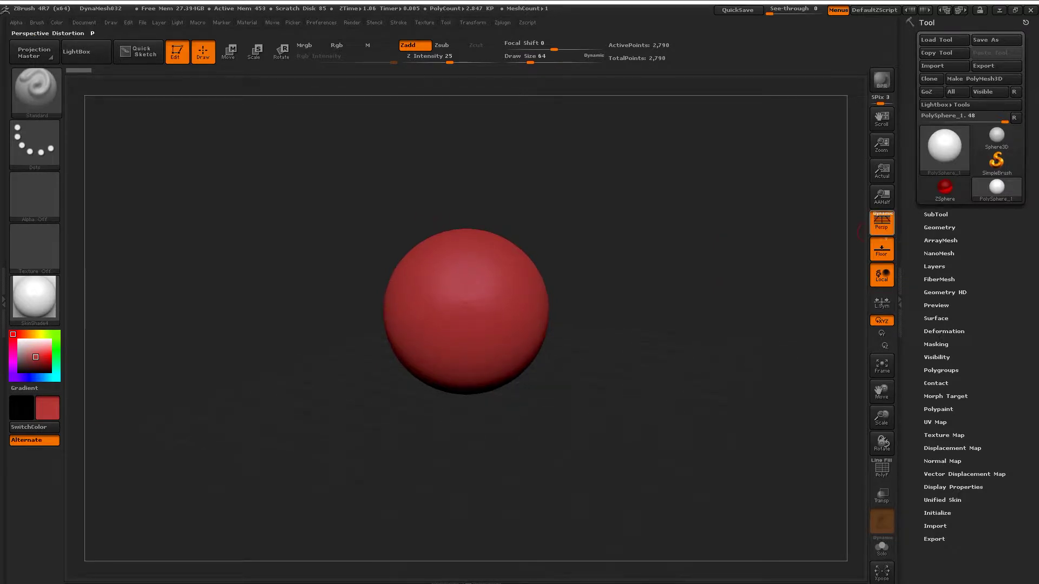
left_click(881, 221)
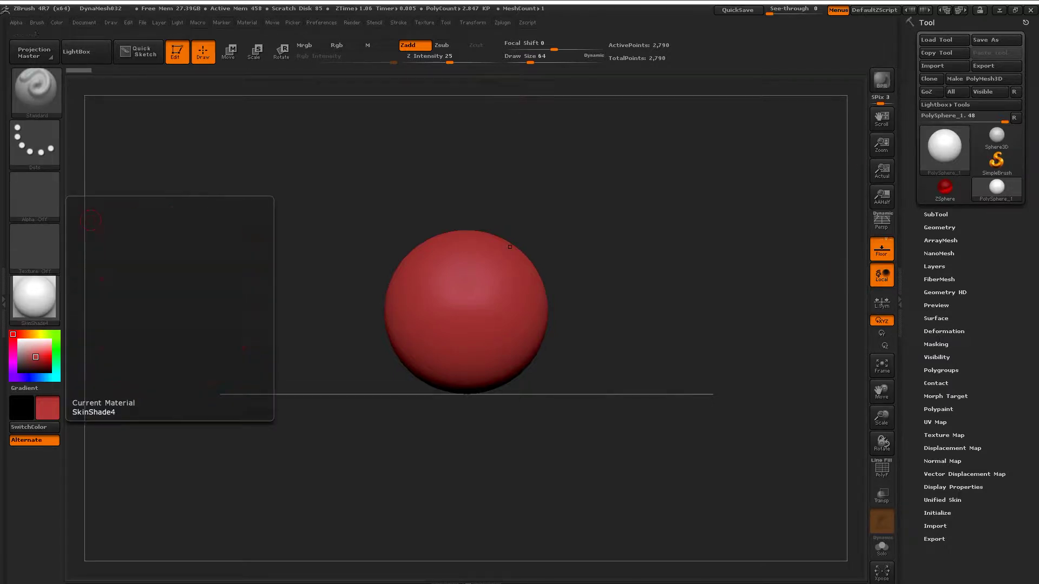
Dock the File palette in the right tray above the Tool palette
left_click(34, 297)
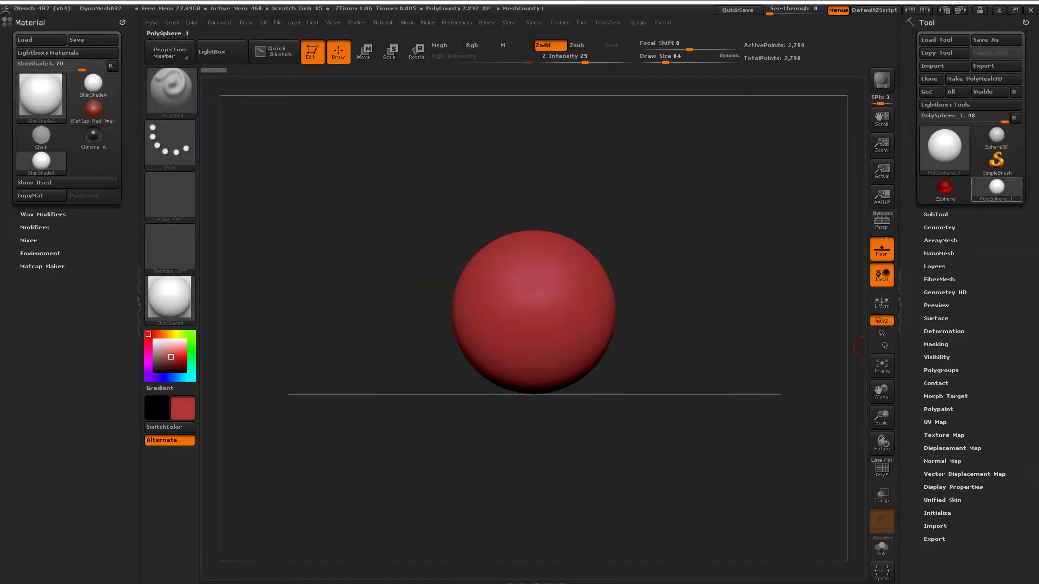
left_click(139, 141)
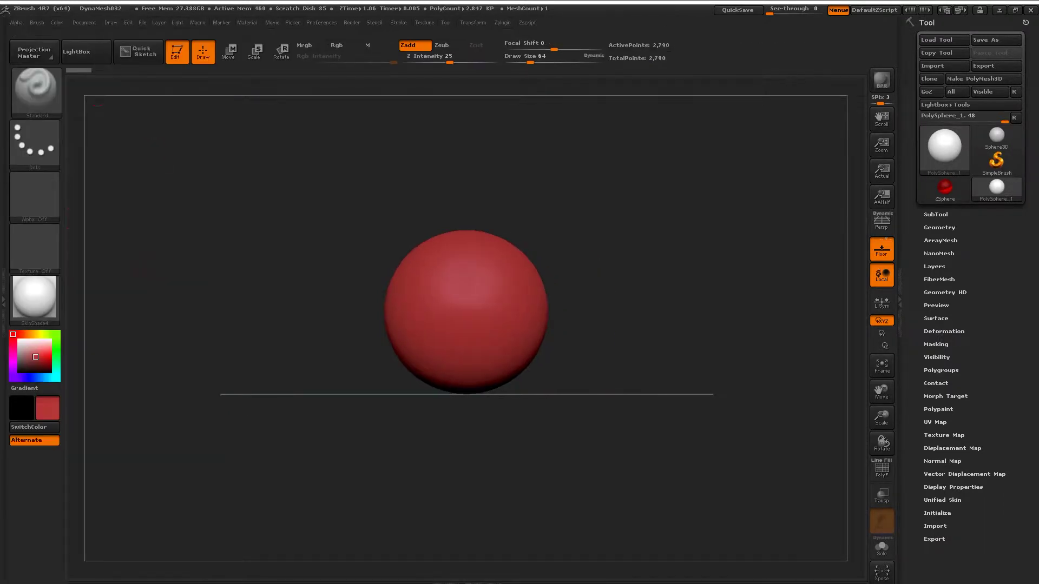
left_click(142, 22)
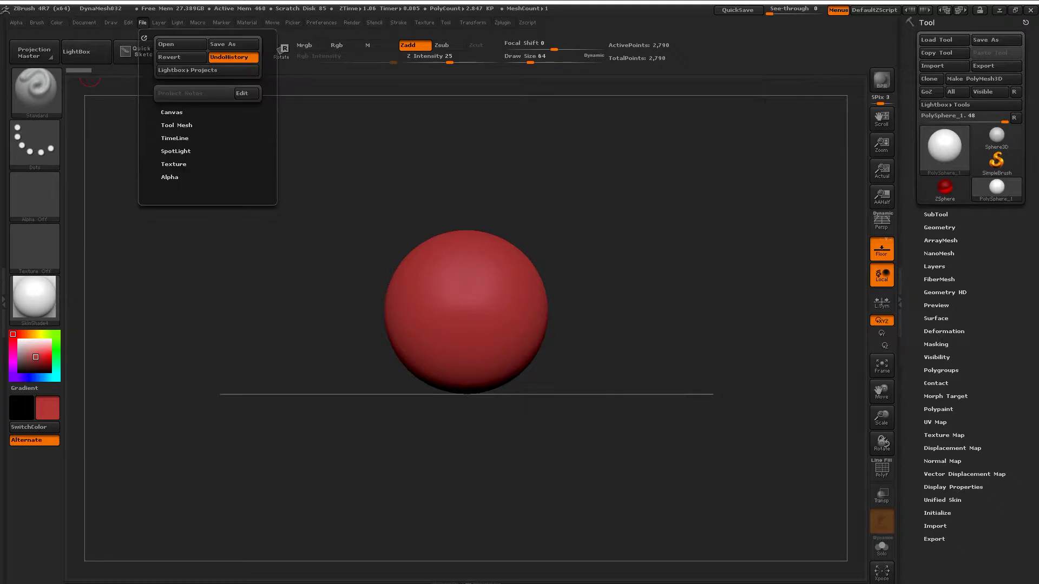
mouse_move(144, 38)
left_mouse_down()
mouse_move(17, 136)
mouse_move(952, 108)
left_mouse_up()
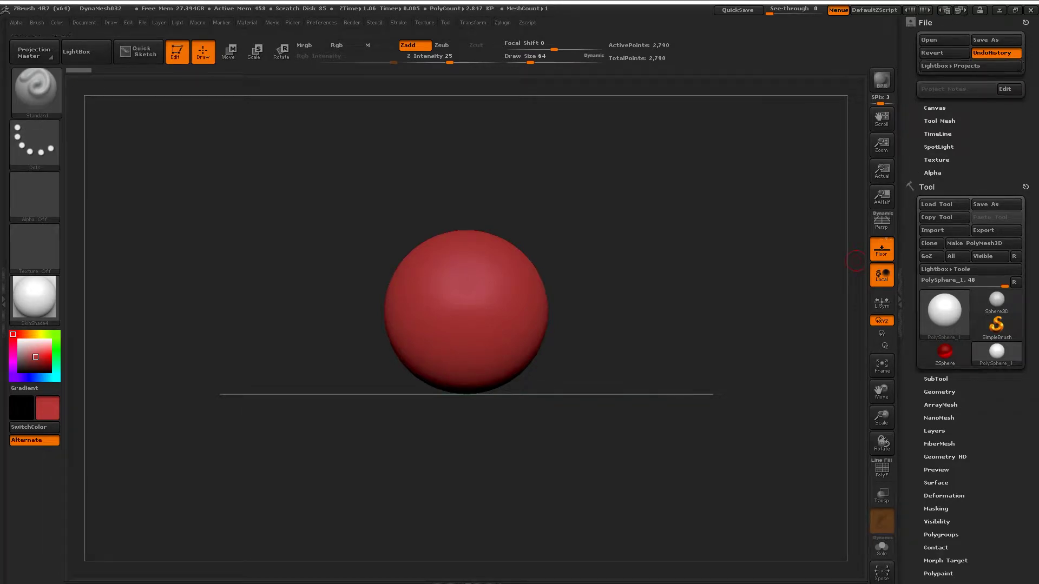
Dock the Document palette with the Material palette in the left tray, then close the tray
left_click(4, 301)
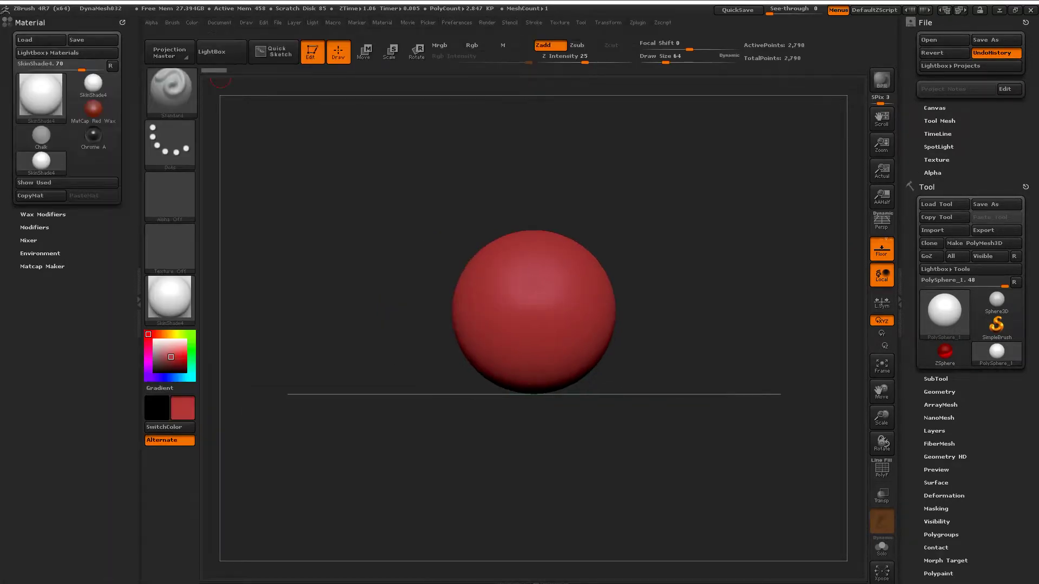
left_click(220, 22)
left_click(213, 38)
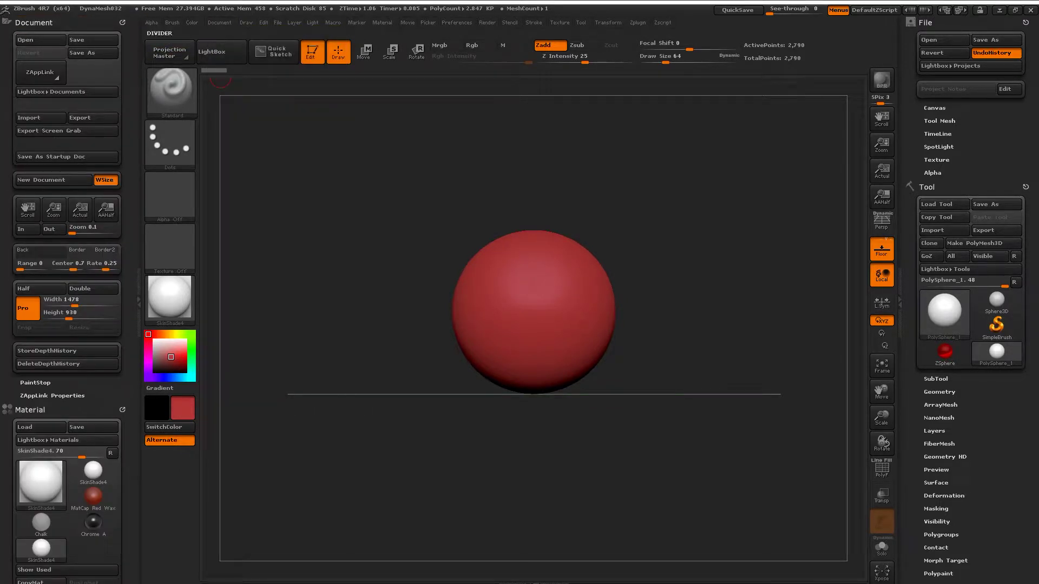
left_click(139, 301)
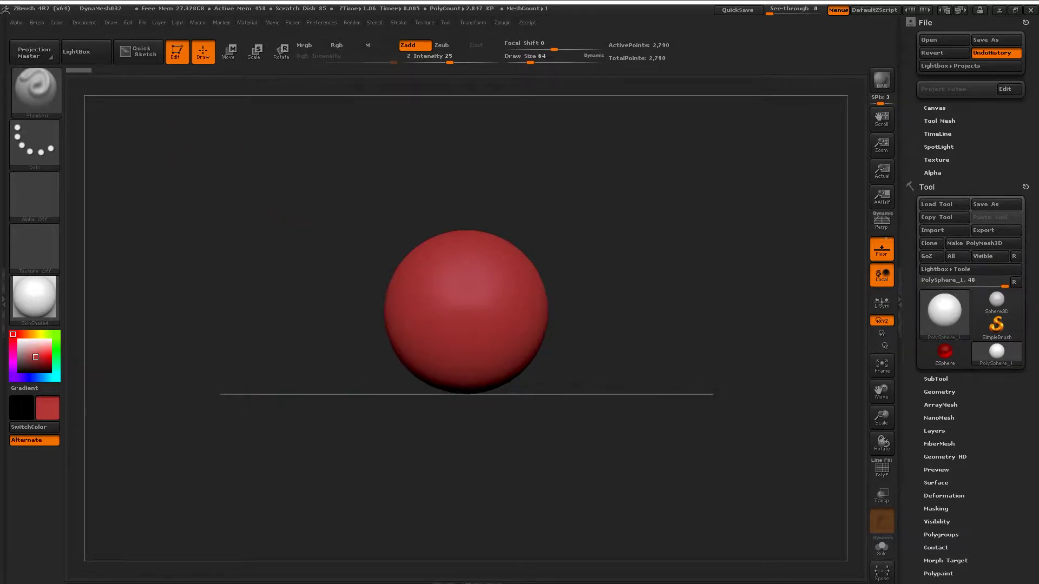
left_click_drag(290, 213, 303, 214, "alt")
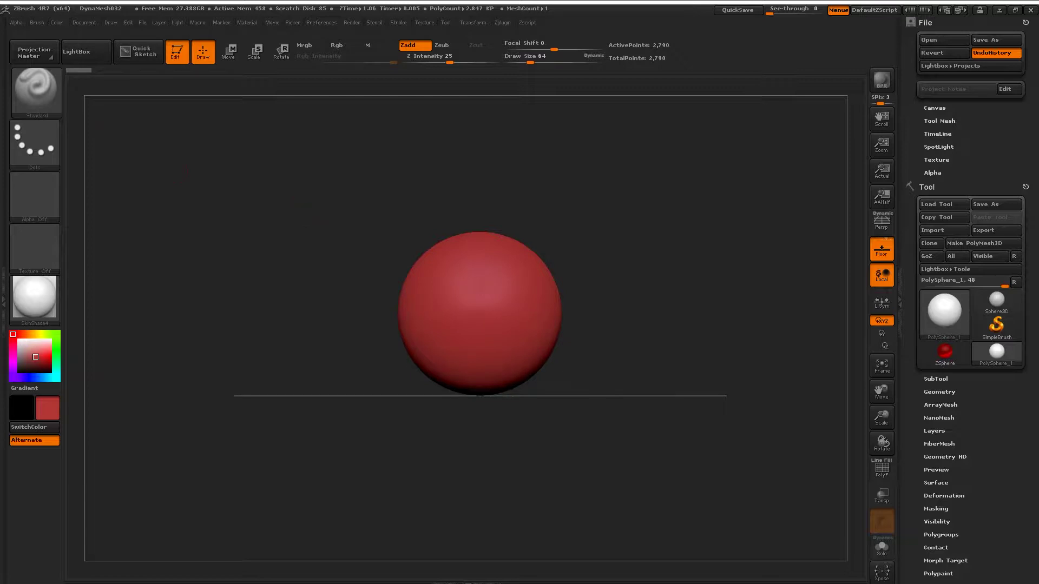
mouse_move(34, 52)
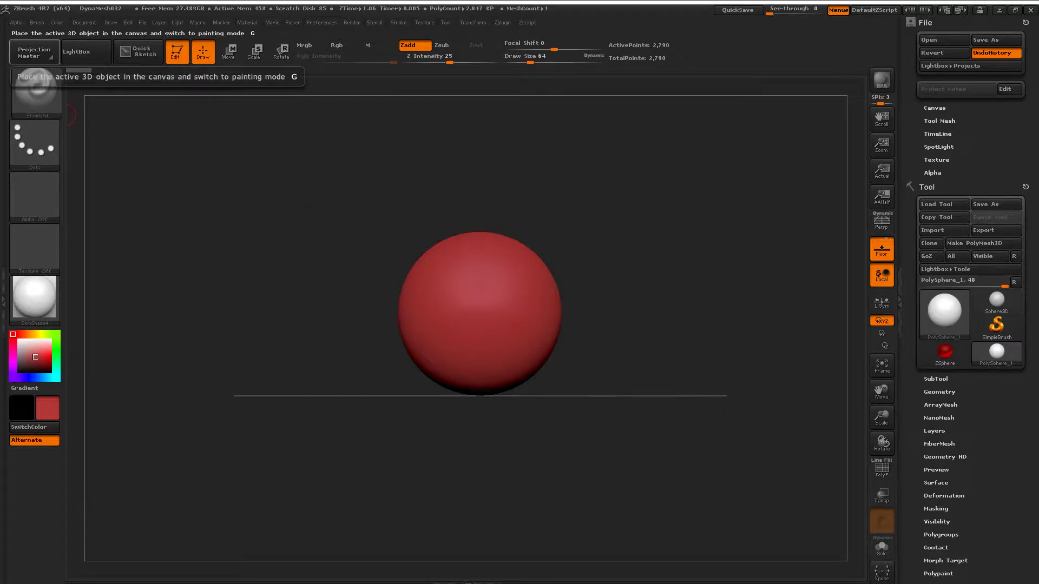
left_click(34, 53)
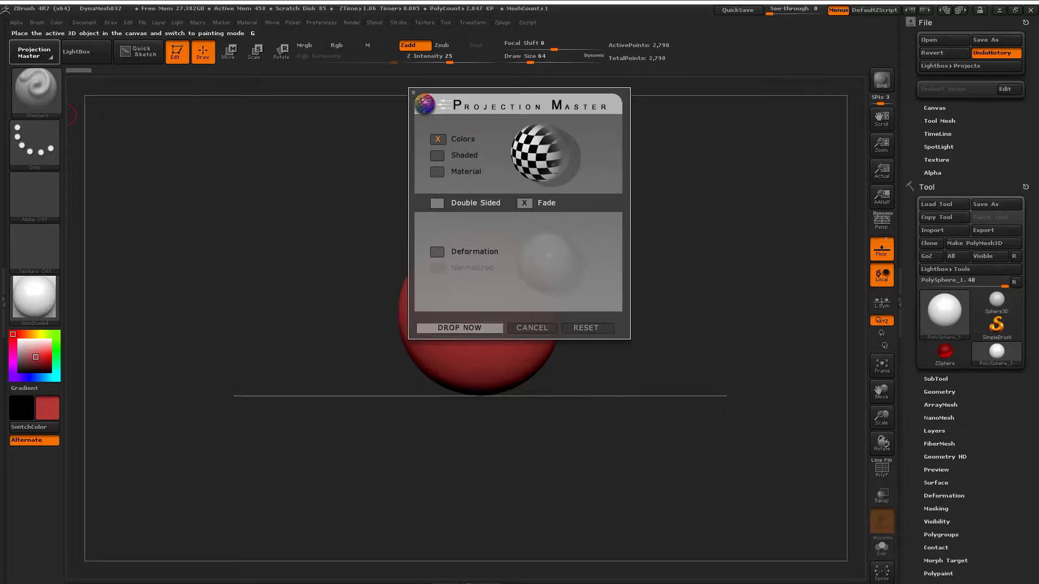
left_click(531, 328)
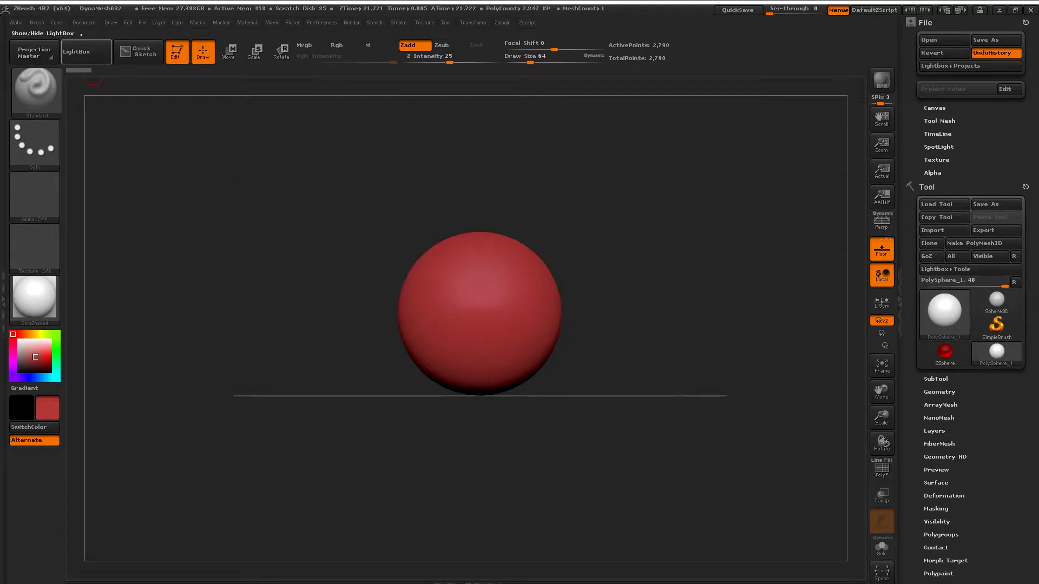
left_click(76, 51)
mouse_move(703, 162)
left_mouse_down()
mouse_move(358, 184)
mouse_move(760, 120)
left_mouse_up()
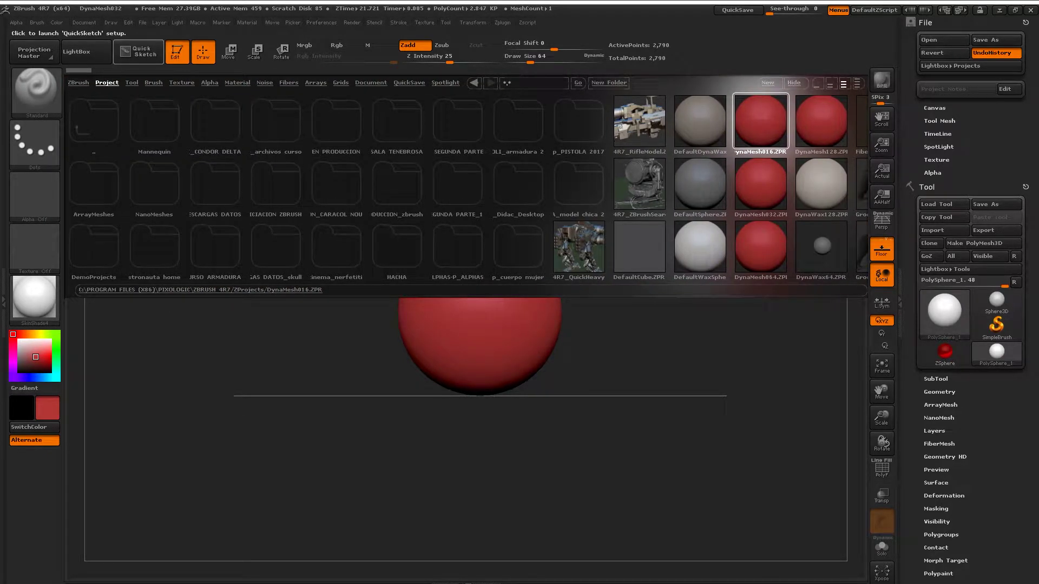
left_click(76, 51)
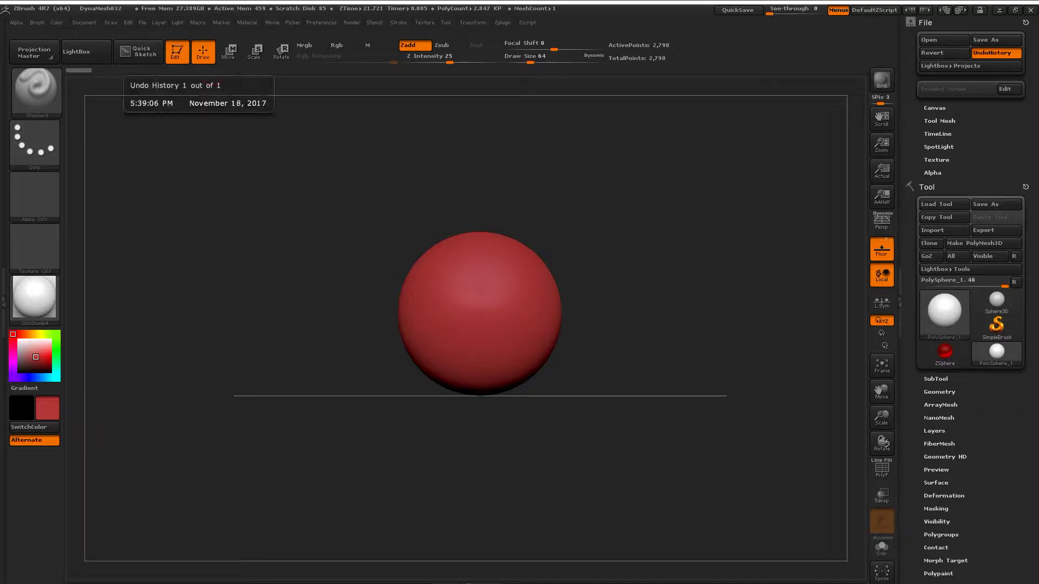
Sculpt symmetric ridges down both sides of the sphere, then snap to a front view
left_click_drag(347, 179, 447, 242)
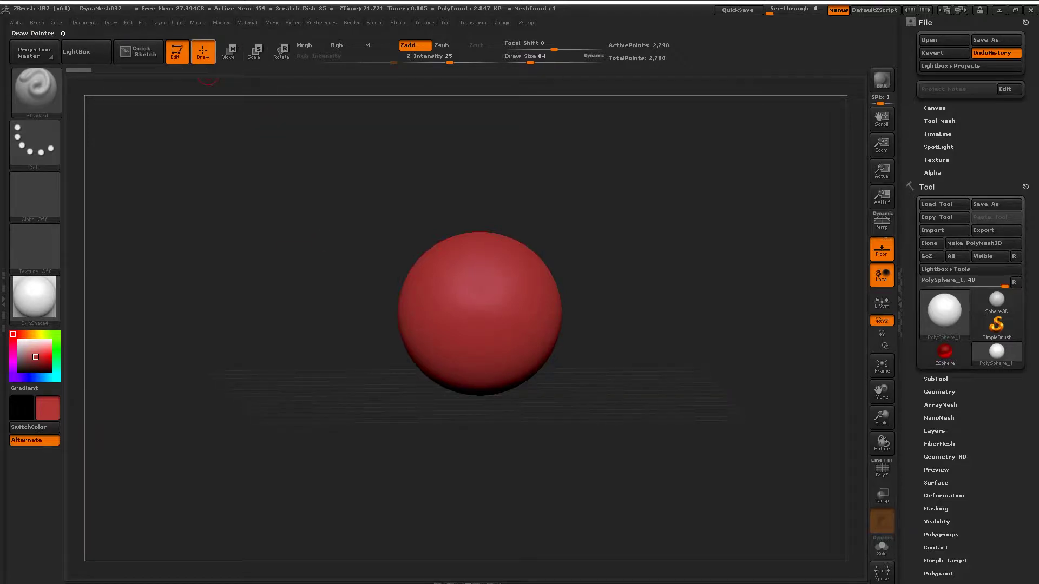
left_click_drag(463, 277, 458, 285)
left_click_drag(436, 332, 441, 348)
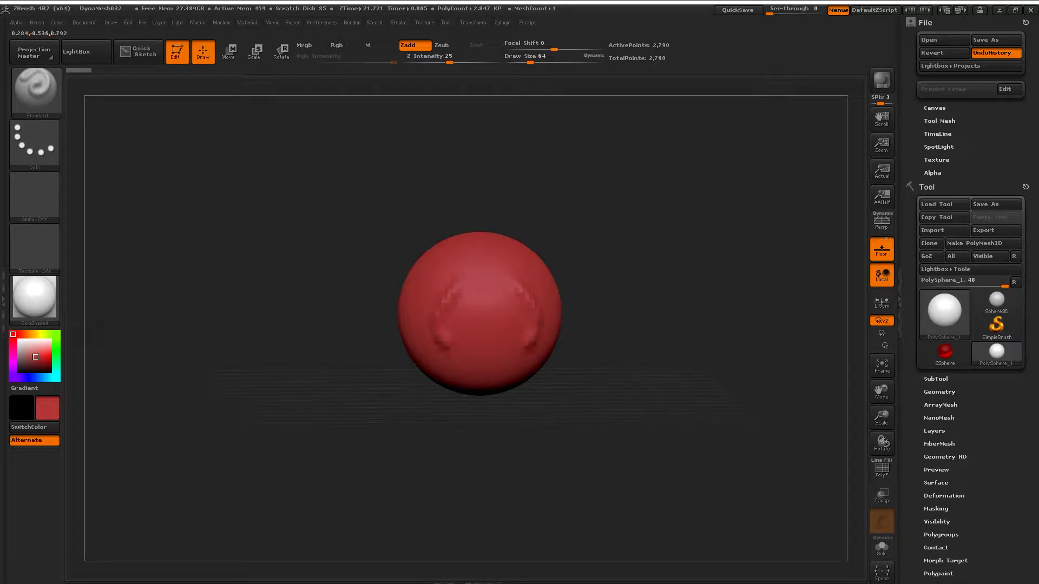
left_click_drag(366, 185, 362, 190, "shift")
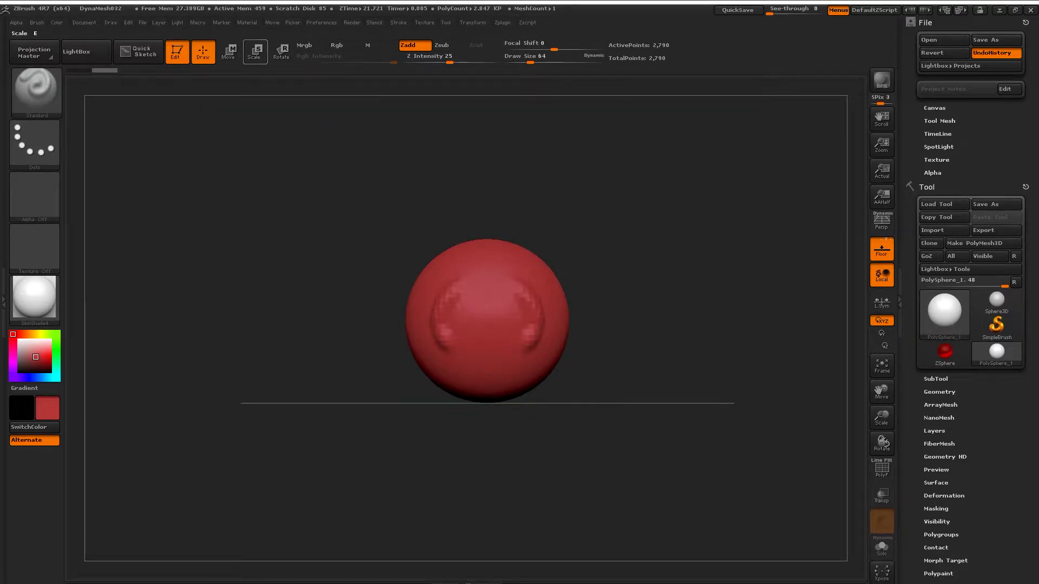
left_click(228, 52)
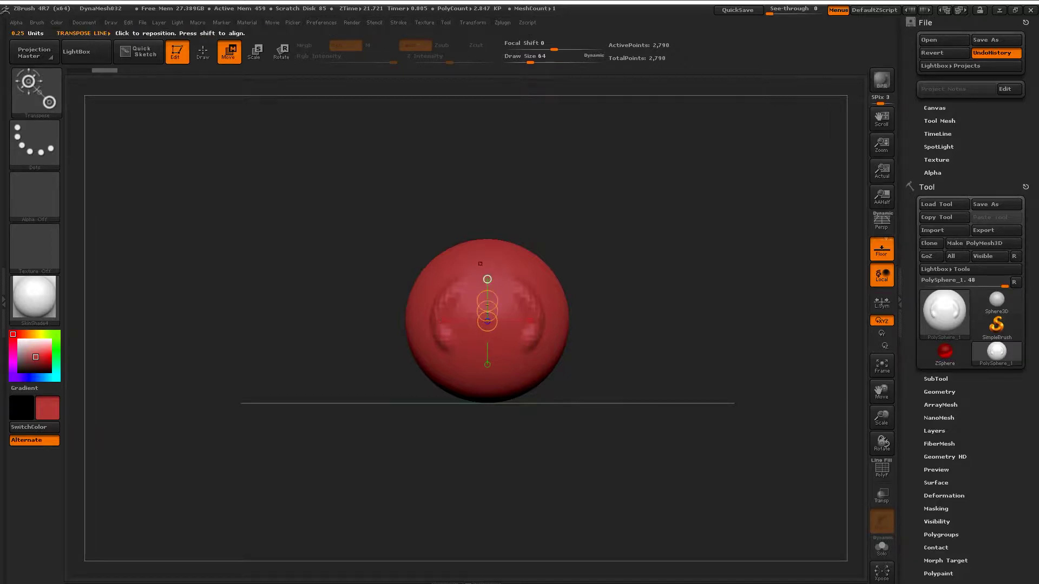
Try pulling the sphere twice with the transpose line, undoing each move
left_click_drag(487, 311, 457, 255)
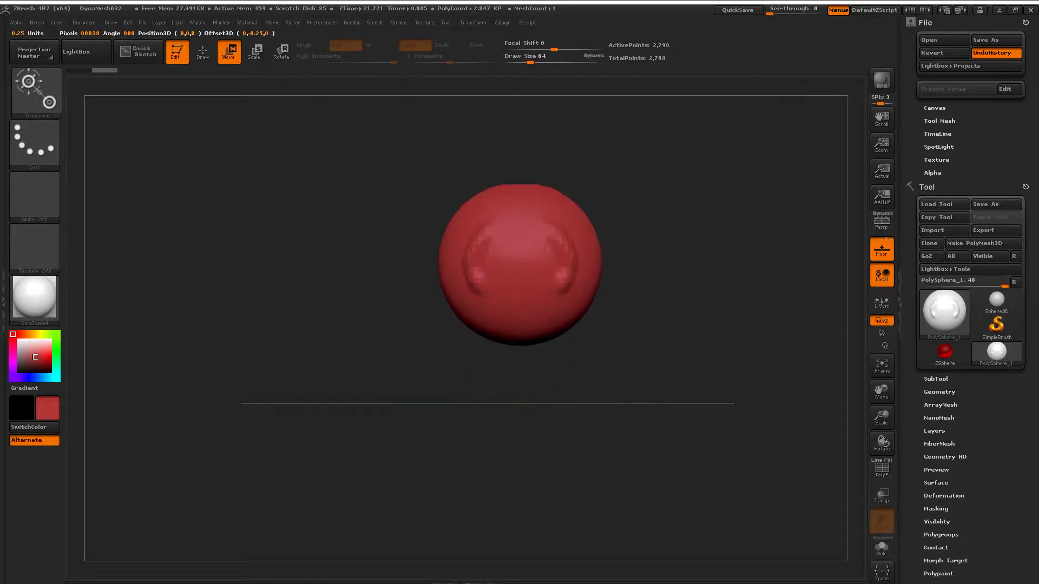
key("ctrl+z")
left_click_drag(487, 320, 501, 308)
key("ctrl+z")
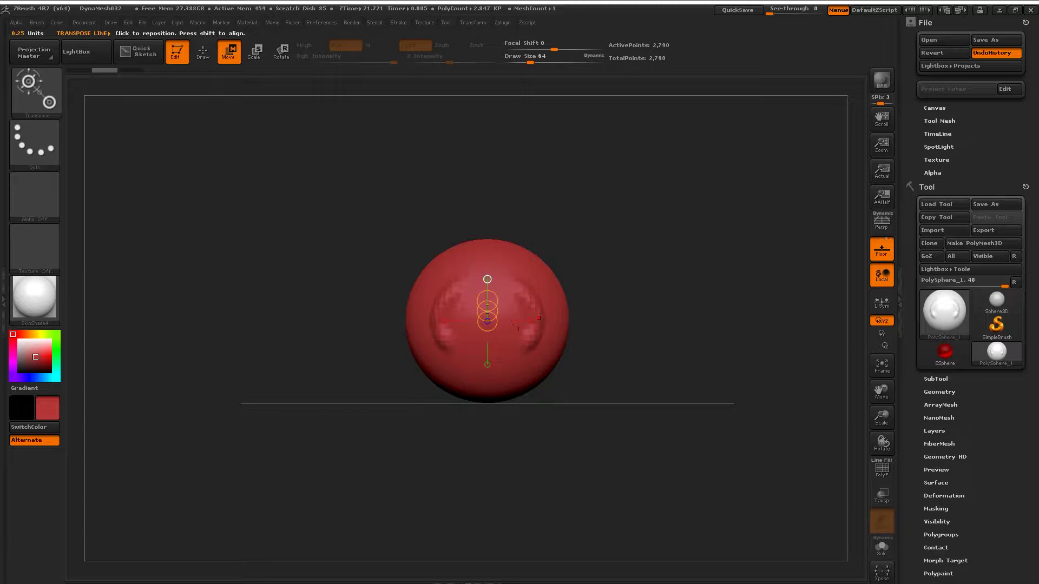
left_click_drag(487, 301, 529, 321)
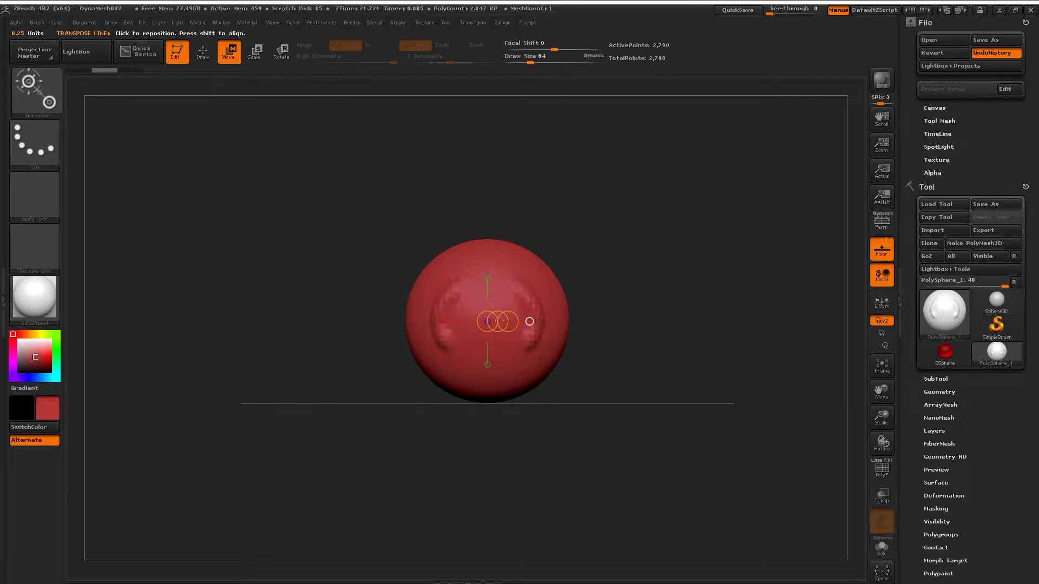
Draw a horizontal transpose line, stretch the sphere into an oval, undo it all, and switch to Scale
mouse_move(500, 302)
left_mouse_down()
mouse_move(659, 167)
mouse_move(718, 359)
mouse_move(738, 303)
mouse_move(695, 223)
mouse_move(720, 302)
mouse_move(698, 382)
mouse_move(648, 451)
mouse_move(575, 489)
mouse_move(501, 506)
mouse_move(425, 486)
mouse_move(314, 375)
mouse_move(283, 302)
mouse_move(382, 185)
mouse_move(639, 246)
mouse_move(652, 303)
left_mouse_up()
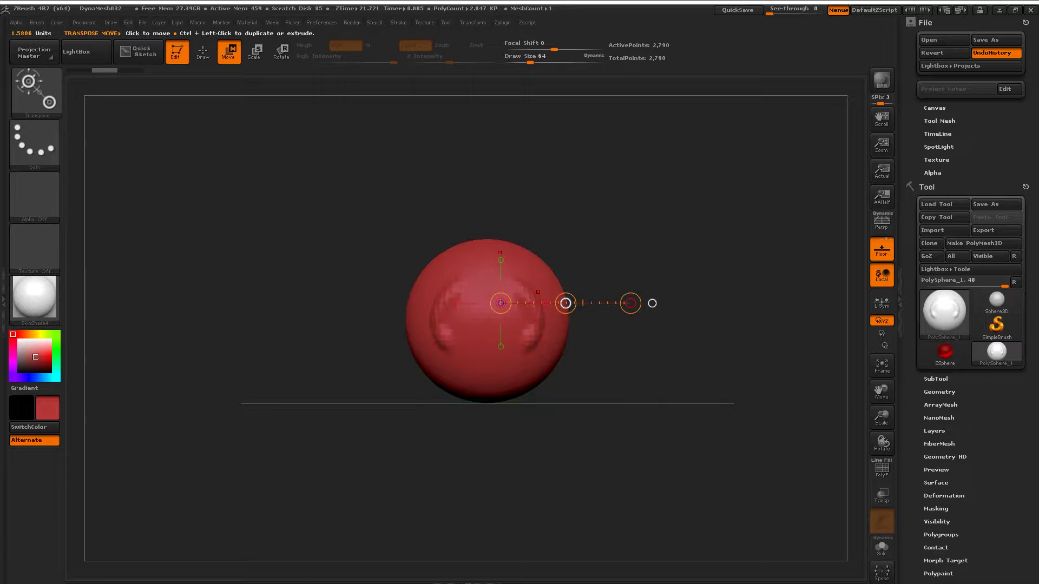
left_click_drag(565, 302, 609, 233)
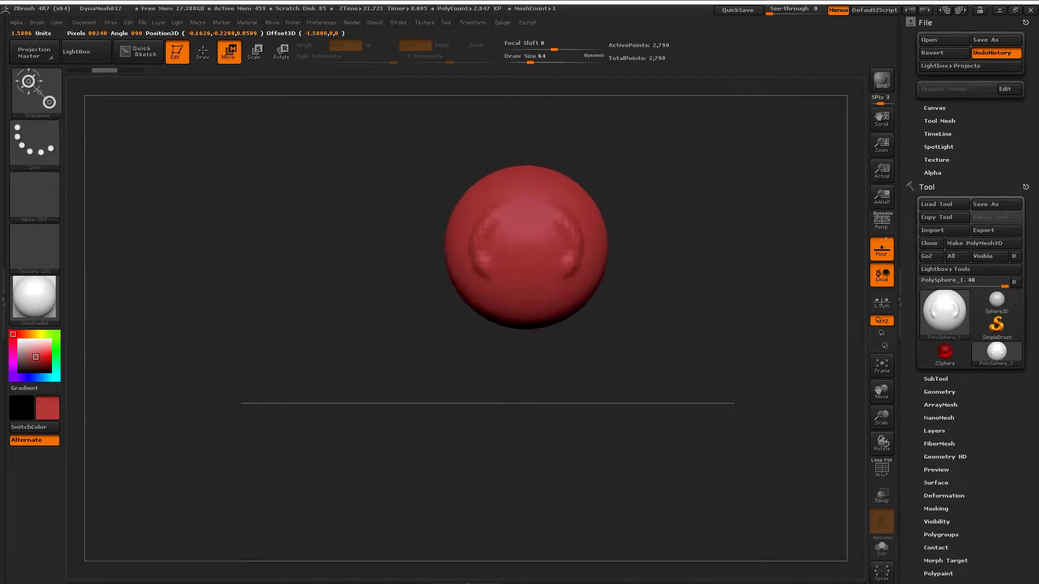
key("ctrl+z")
left_click_drag(652, 303, 501, 173)
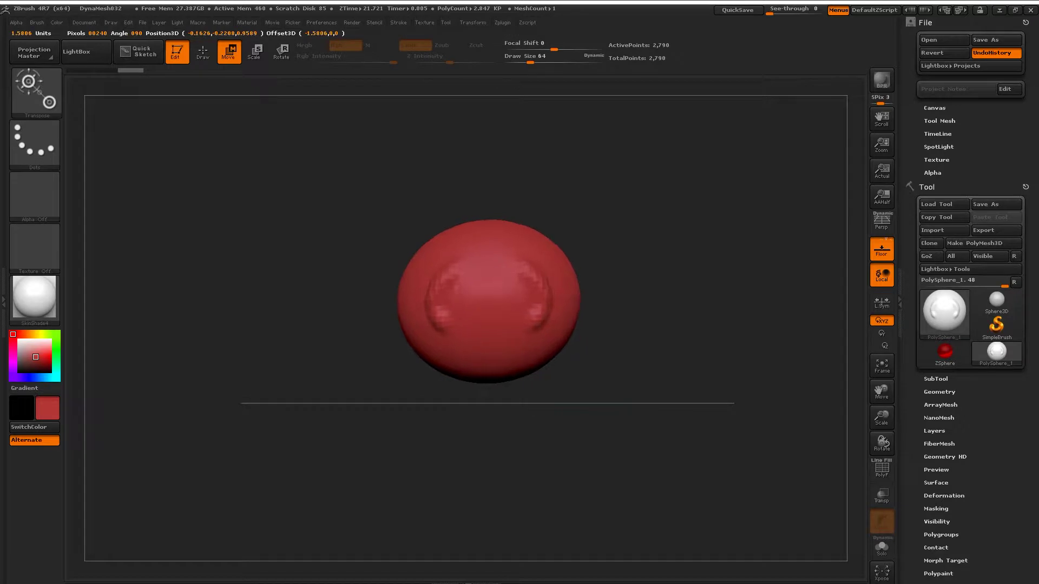
mouse_move(500, 173)
left_mouse_down()
mouse_move(651, 303)
mouse_move(496, 303)
left_mouse_up()
key("ctrl+z")
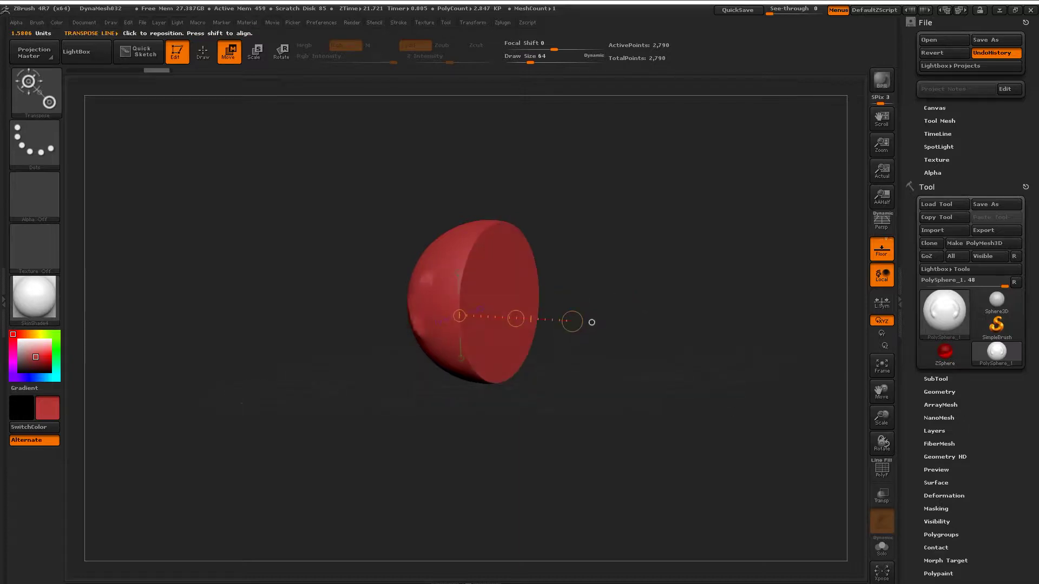
key("ctrl+z")
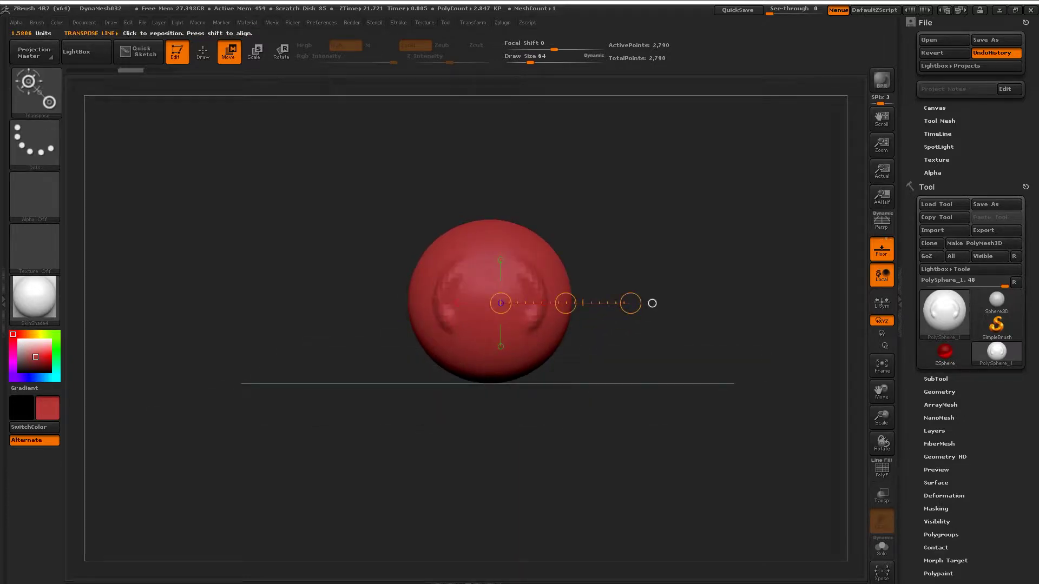
key("e")
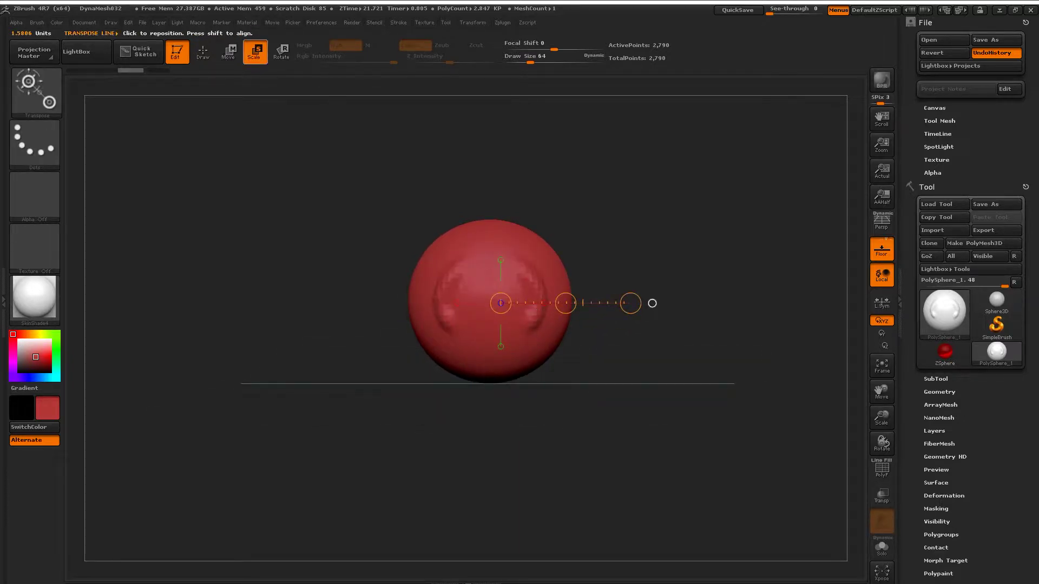
Scale the sphere larger, then stretch it into a tilted ellipsoid, comparing versions with undo/redo
mouse_move(483, 295)
left_mouse_down()
mouse_move(752, 137)
mouse_move(766, 189)
left_mouse_up()
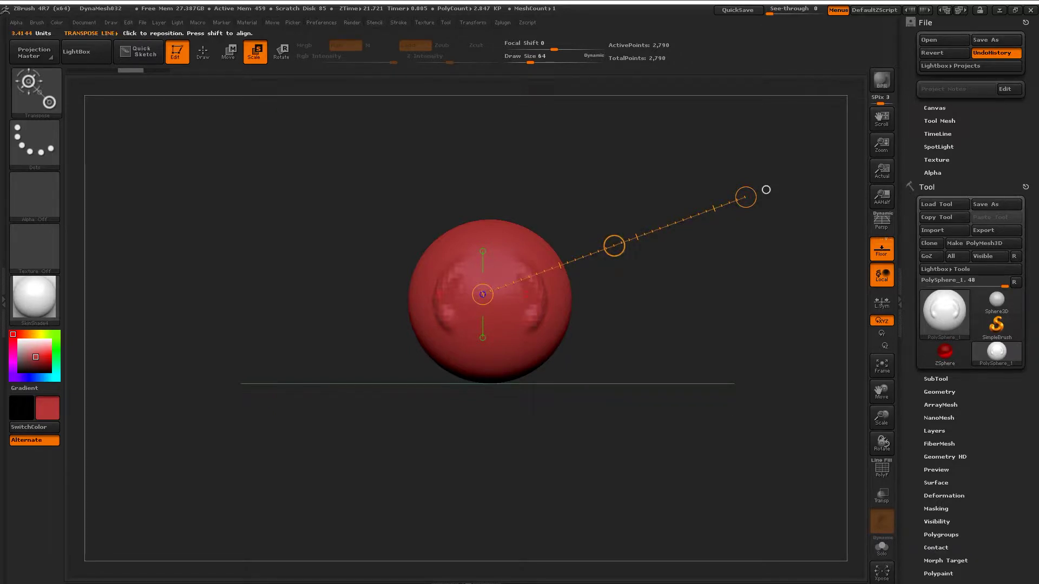
left_click_drag(745, 197, 765, 189)
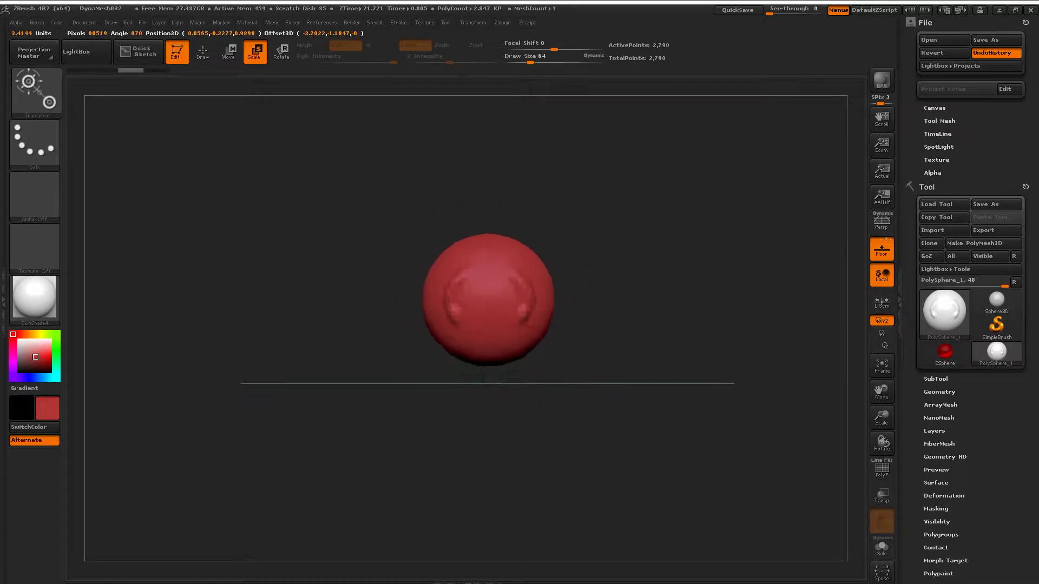
key("ctrl+z")
key("ctrl+z")
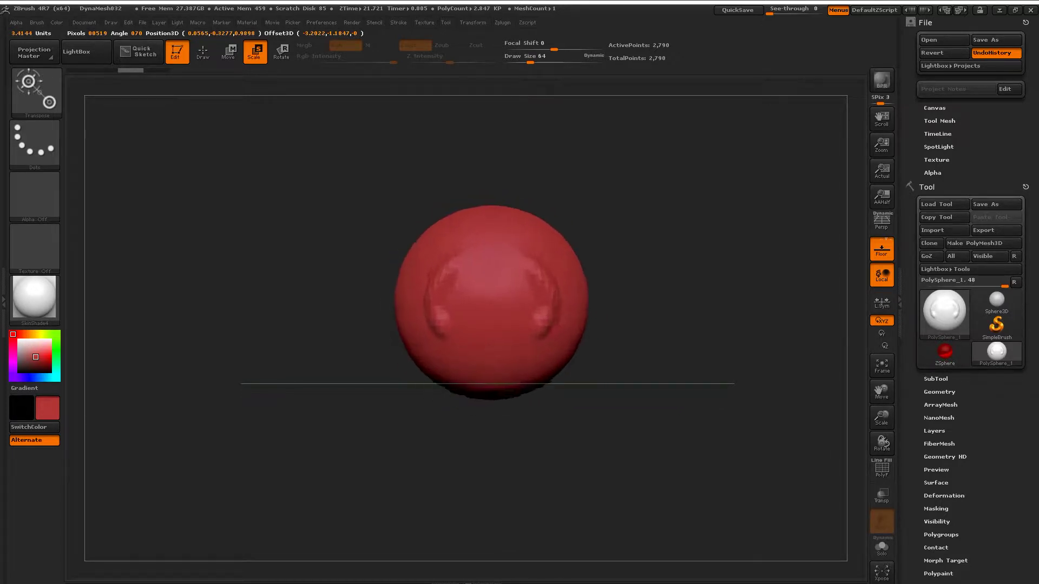
key("ctrl+z")
left_click_drag(765, 189, 719, 227)
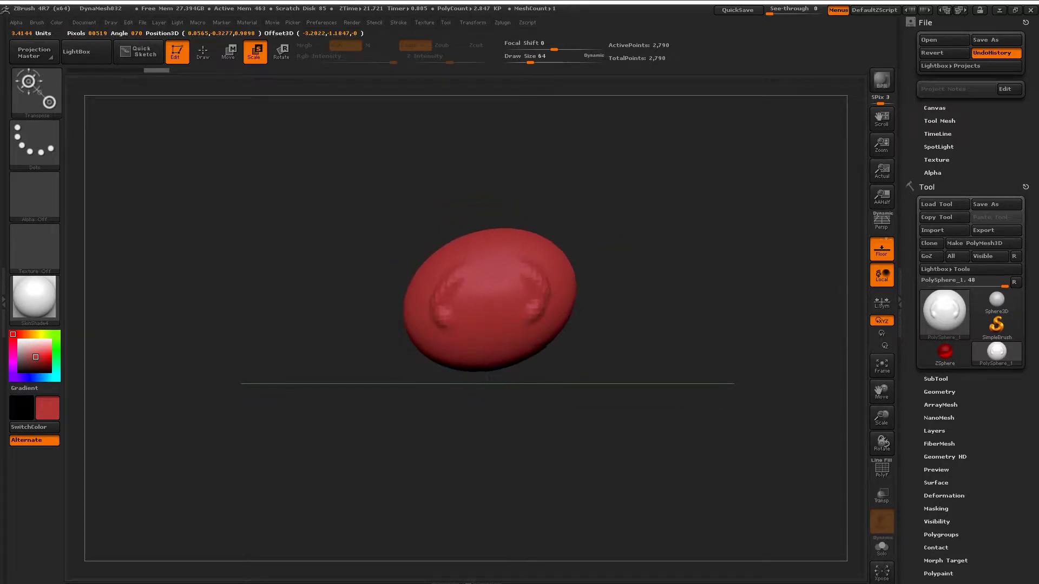
key("ctrl+shift+z")
key("ctrl+z")
key("ctrl+shift+z")
key("ctrl+z")
key("ctrl+shift+z")
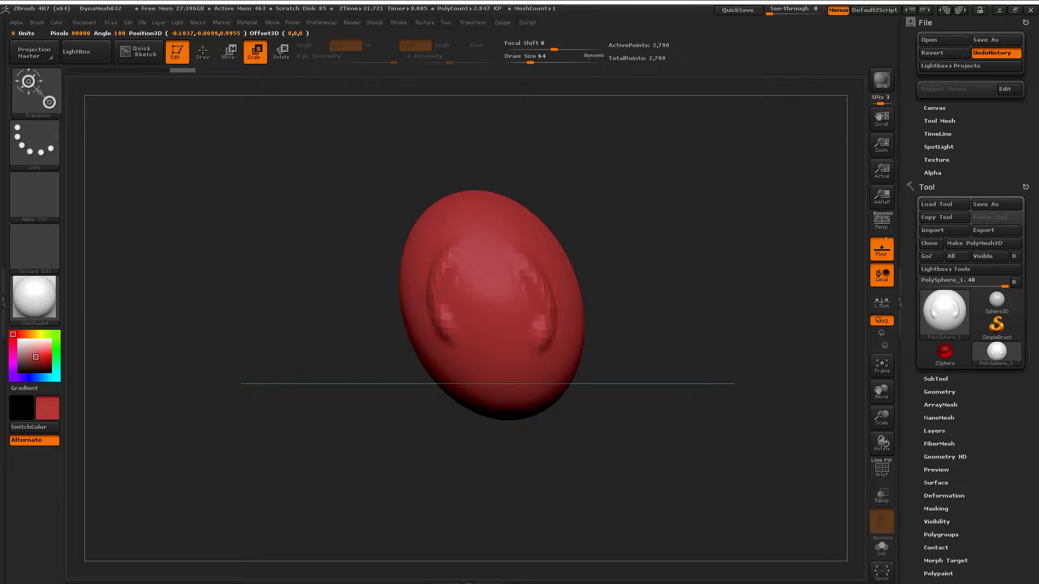
Set a new horizontal axis from the model's left side and squeeze it narrower
left_click_drag(511, 349, 438, 186)
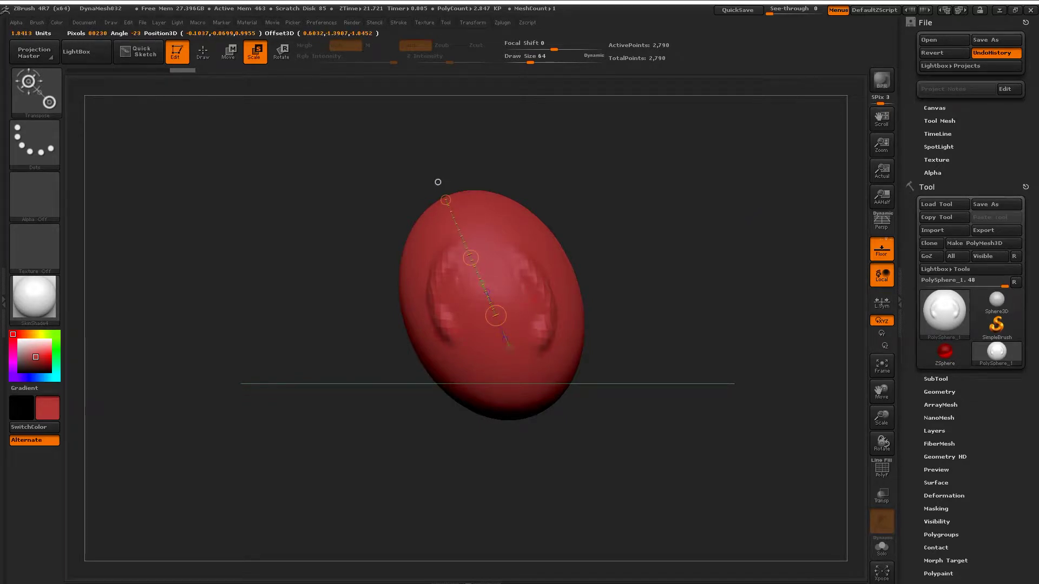
left_click_drag(437, 182, 438, 182)
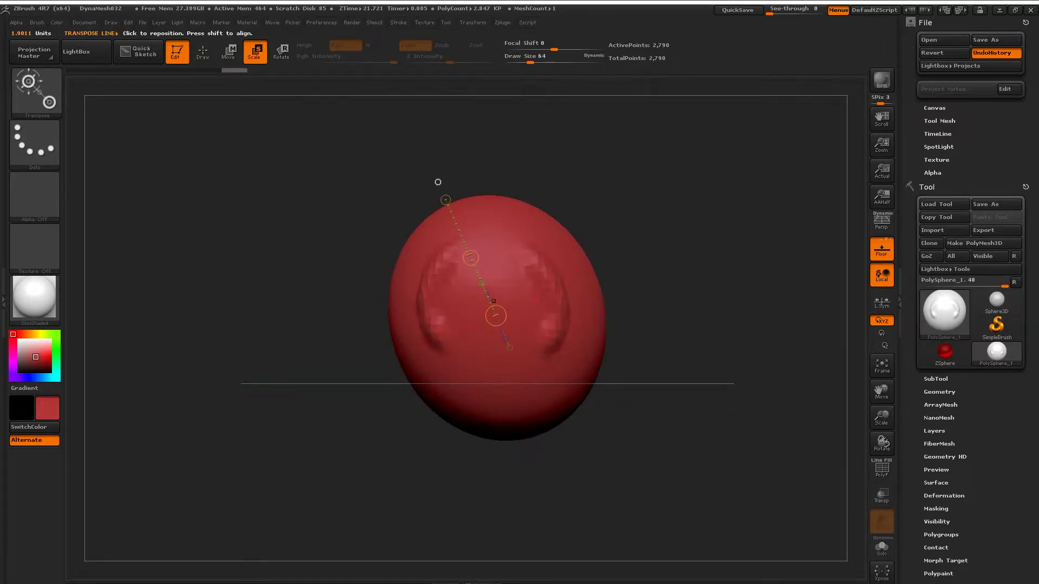
left_click_drag(409, 327, 299, 244)
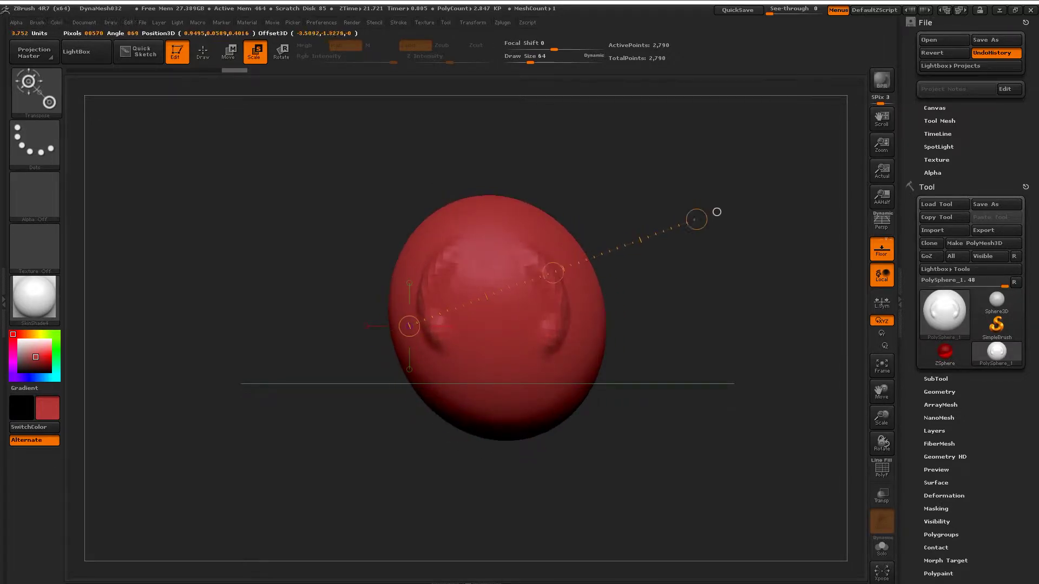
left_click_drag(299, 244, 224, 326)
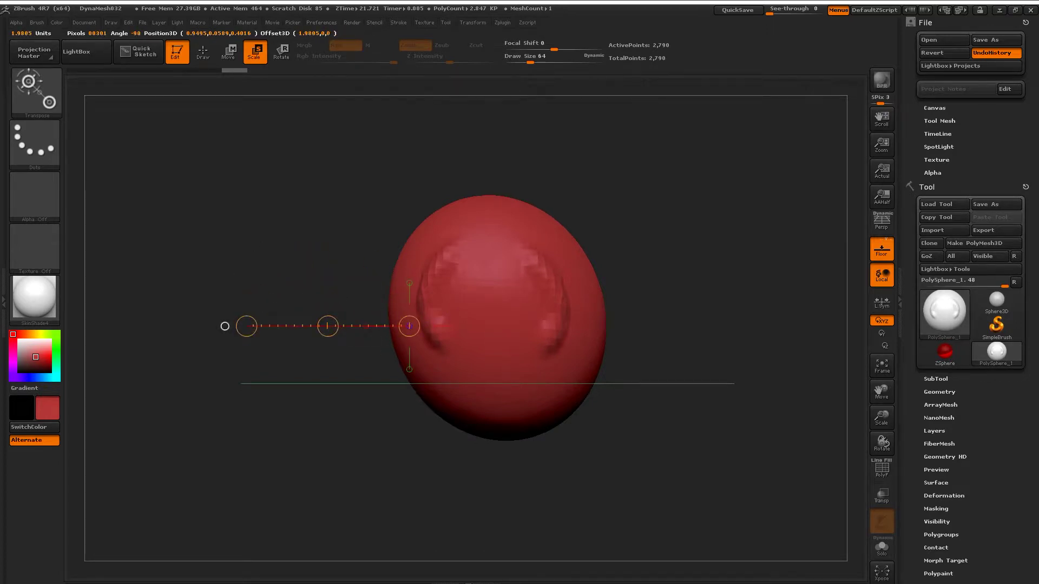
mouse_move(327, 327)
left_mouse_down()
mouse_move(308, 326)
mouse_move(430, 326)
left_mouse_up()
left_click_drag(327, 326, 314, 326)
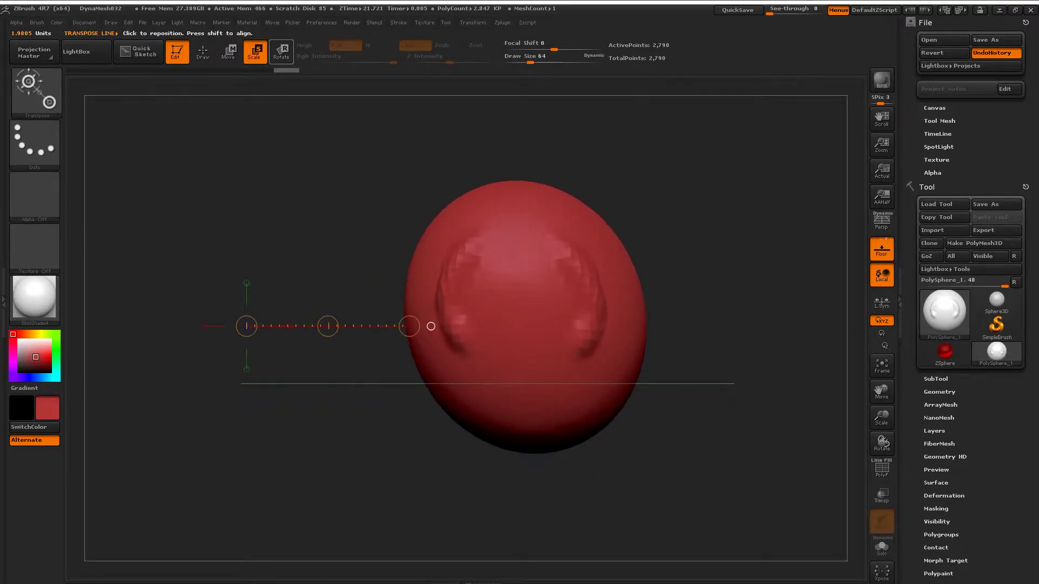
Switch to Rotate and try tilting the egg around diagonal and horizontal axes, undoing the first
key("r")
mouse_move(508, 314)
left_mouse_down()
mouse_move(686, 187)
mouse_move(665, 233)
mouse_move(685, 186)
left_mouse_up()
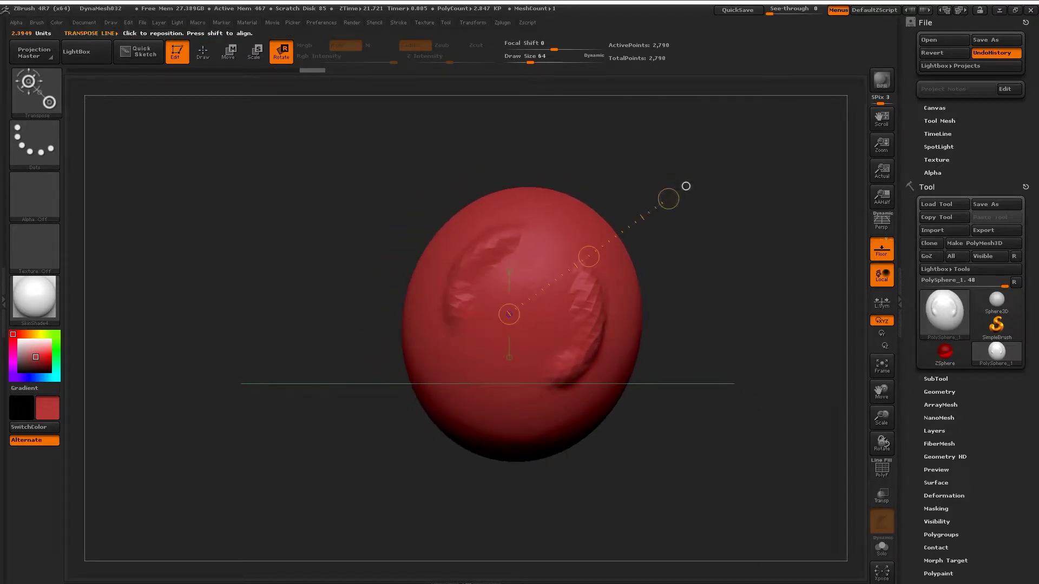
mouse_move(685, 186)
left_mouse_down()
mouse_move(691, 234)
mouse_move(671, 254)
left_mouse_up()
key("ctrl+z")
key("ctrl+z")
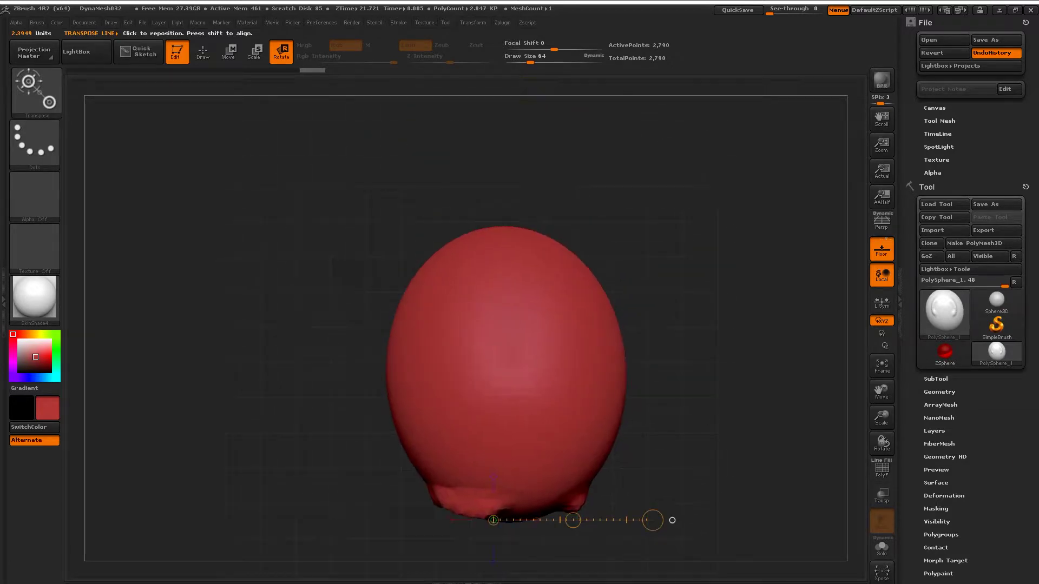
mouse_move(509, 367)
left_mouse_down()
mouse_move(688, 383)
mouse_move(719, 368)
mouse_move(758, 367)
left_mouse_up()
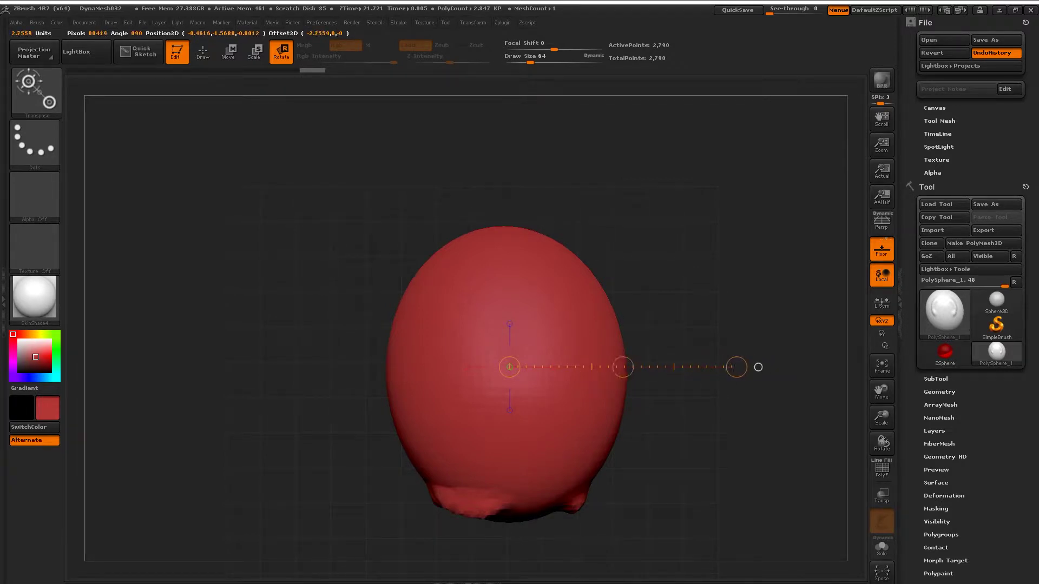
left_click_drag(758, 368, 754, 368)
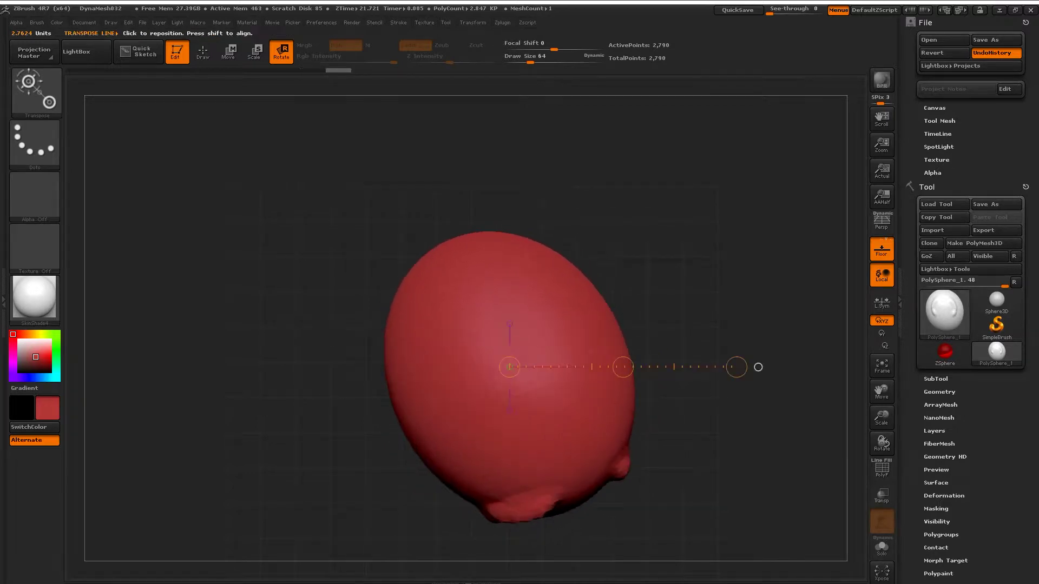
Orbit to inspect the egg's dents and spin the mesh around a horizontal axis
left_click_drag(742, 366, 728, 290)
left_click_drag(188, 510, 683, 510)
left_click_drag(474, 240, 700, 240, "shift")
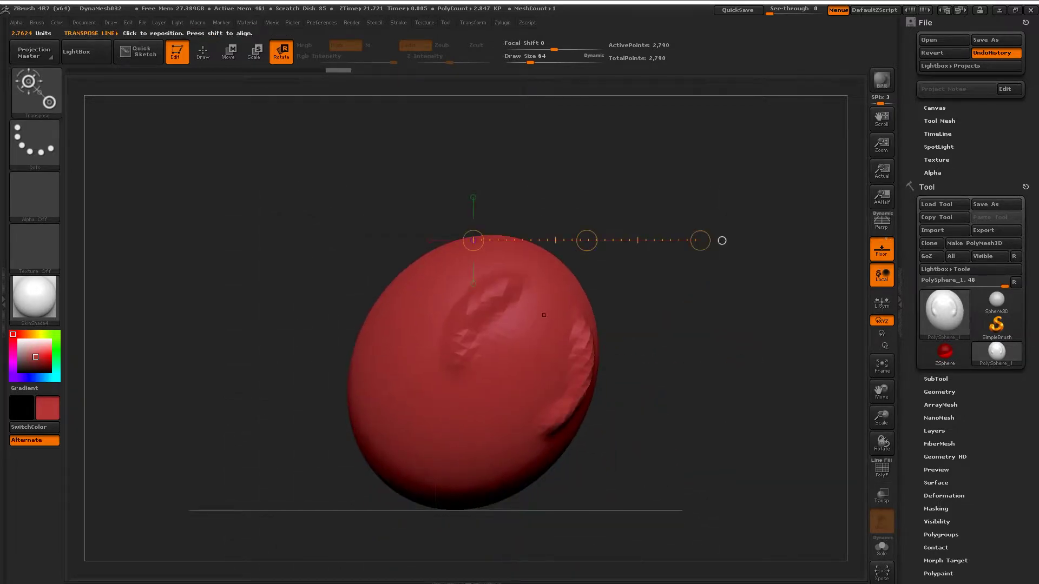
left_click_drag(721, 241, 721, 240, "ctrl")
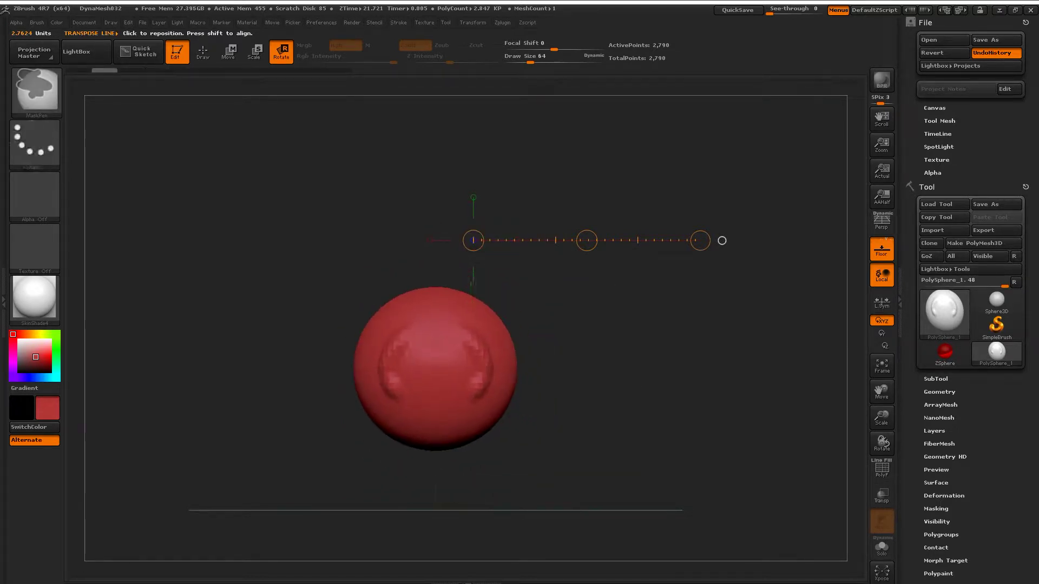
Switch to Move, draw a vertical transpose line from the sphere's centre, then return to Draw
key("w")
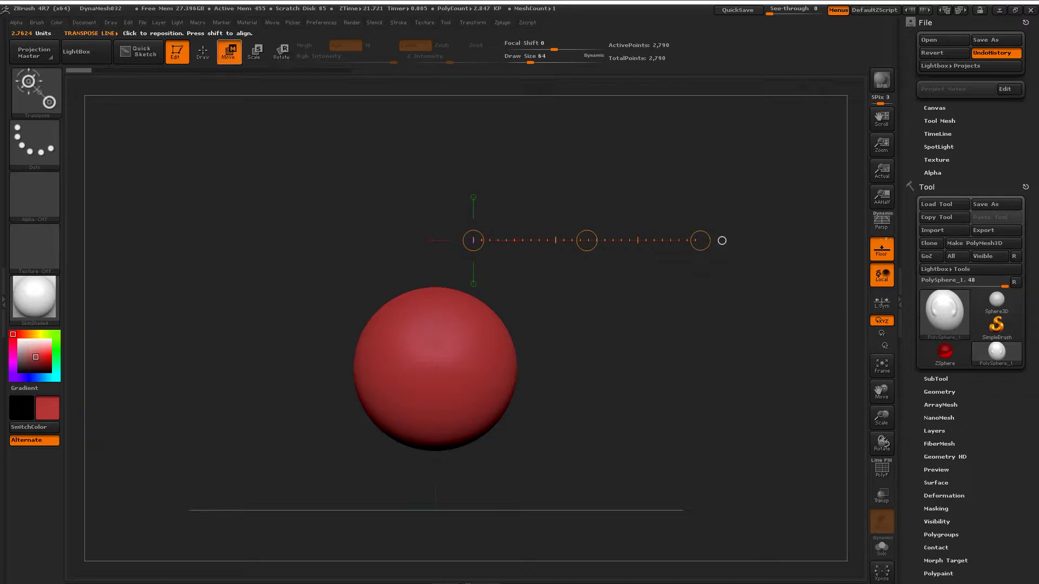
left_click_drag(432, 366, 432, 224, "shift")
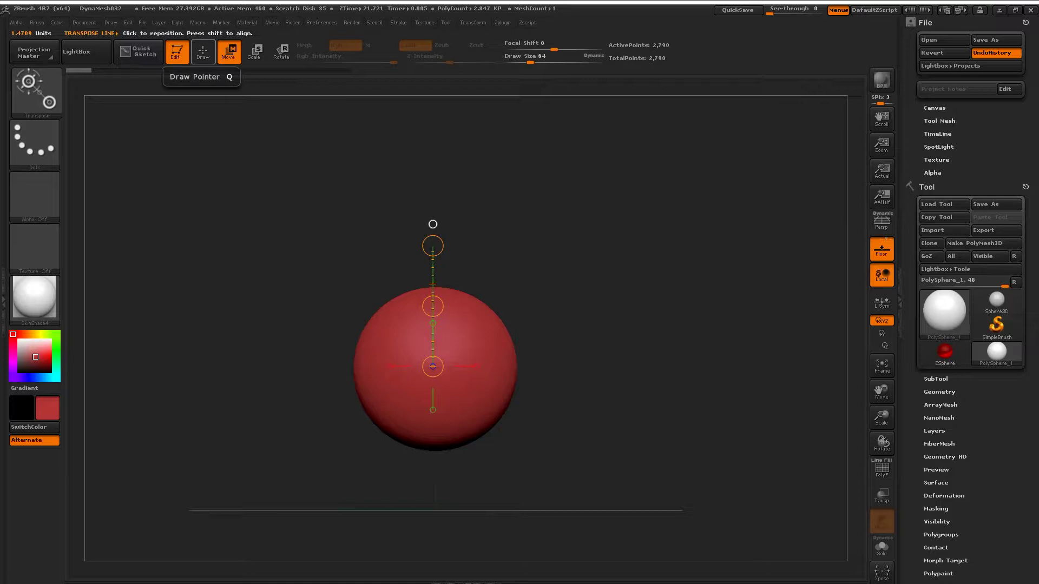
left_click(203, 51)
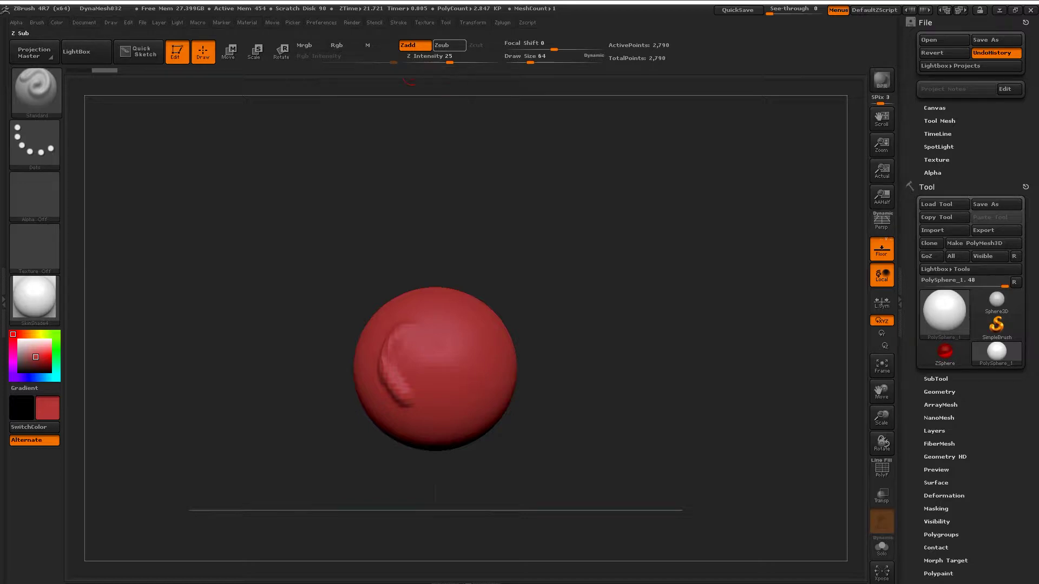
Switch to Zsub, carve a vertical groove down the sphere, and lower Z Intensity to 30
left_click(444, 45)
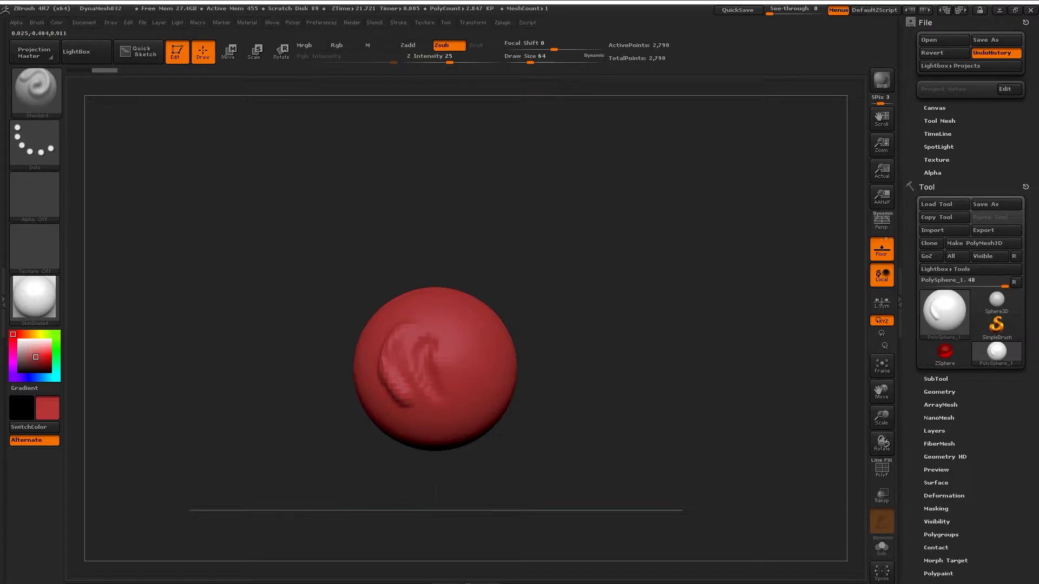
left_click_drag(544, 279, 547, 257)
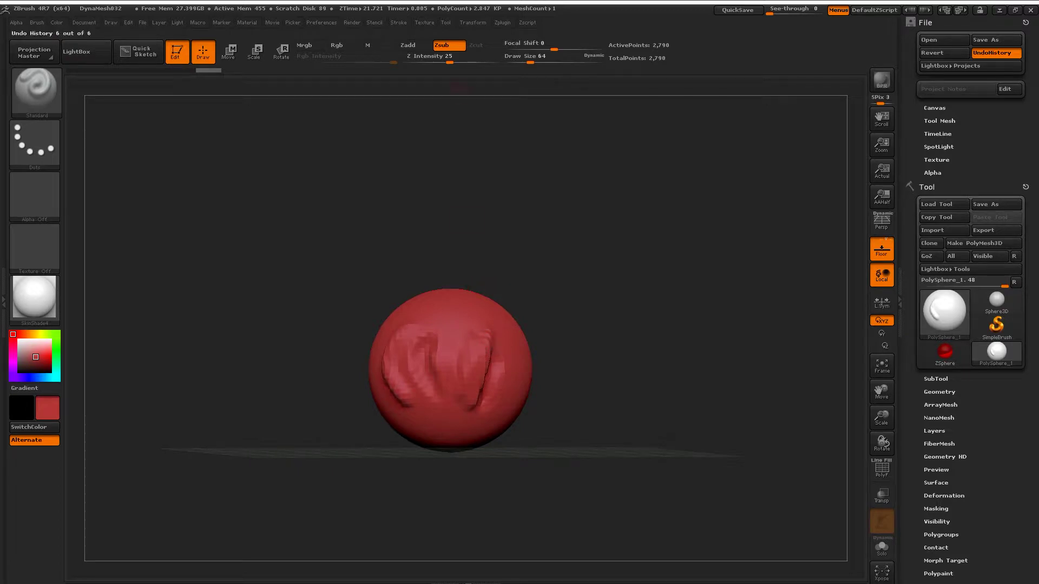
left_click_drag(449, 61, 438, 61)
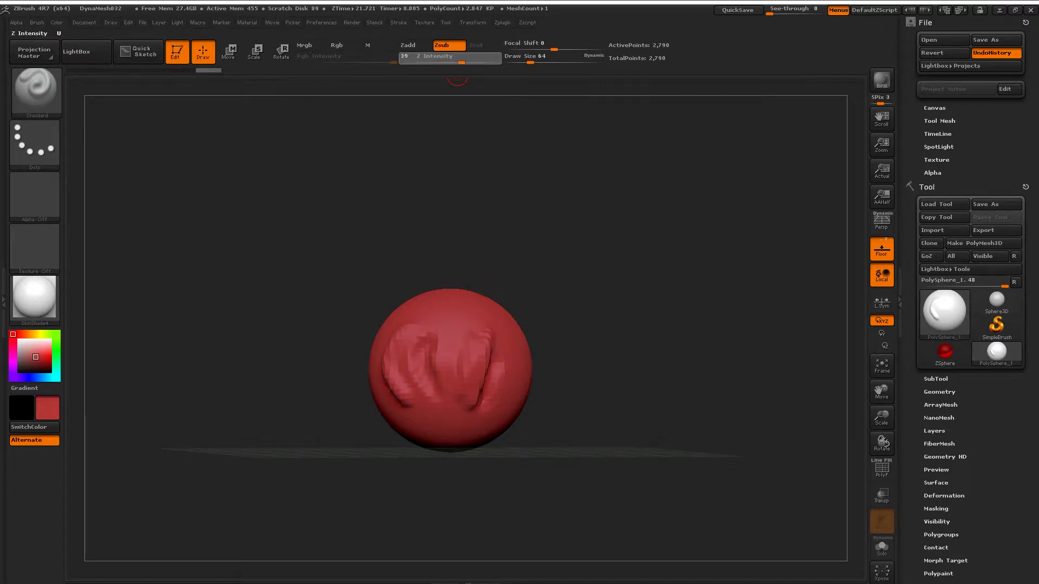
left_click_drag(489, 62, 491, 62)
left_click_drag(448, 295, 444, 389)
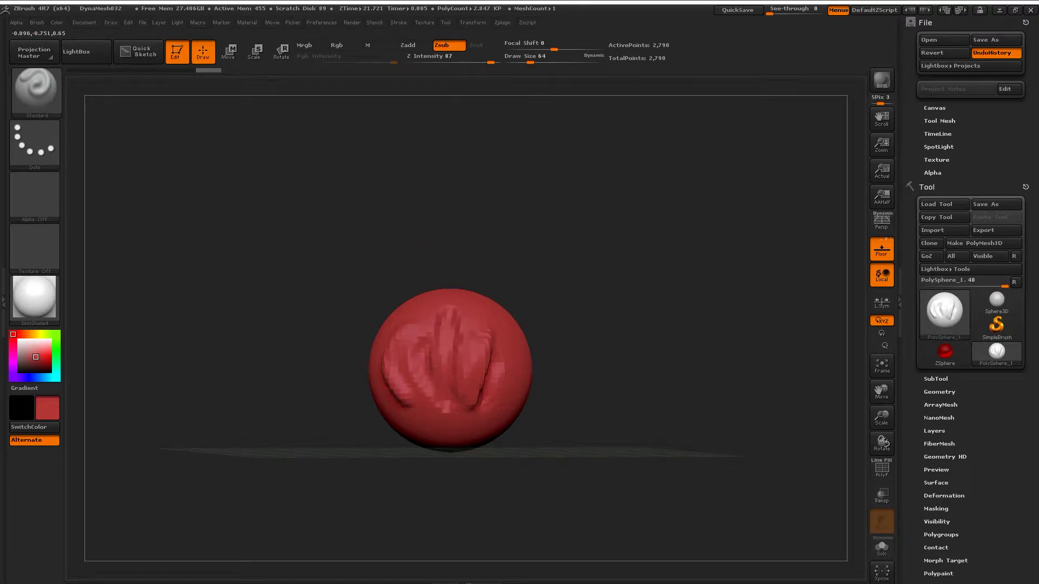
left_click_drag(490, 62, 454, 62)
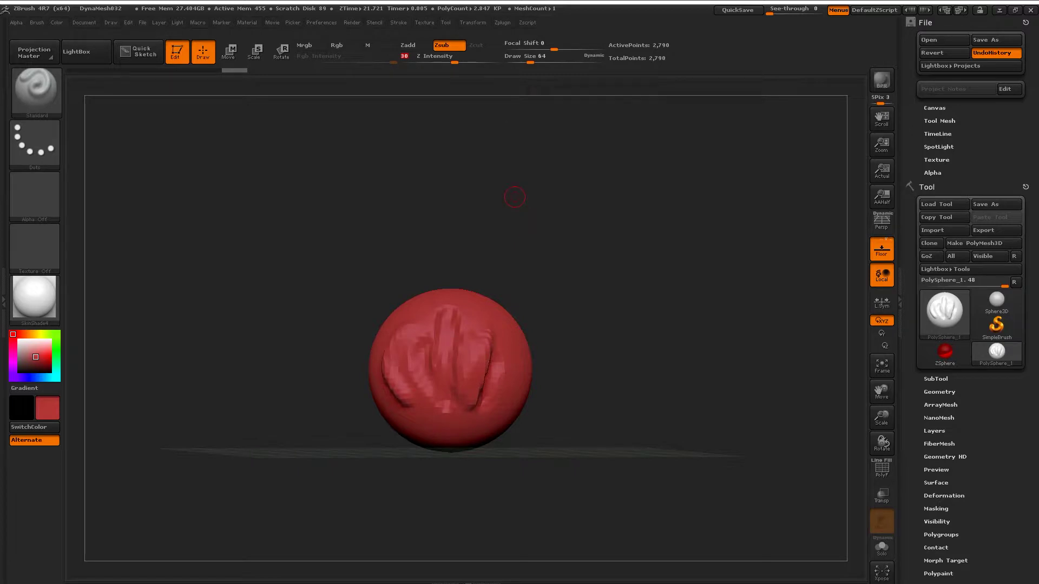
key("space")
key("space")
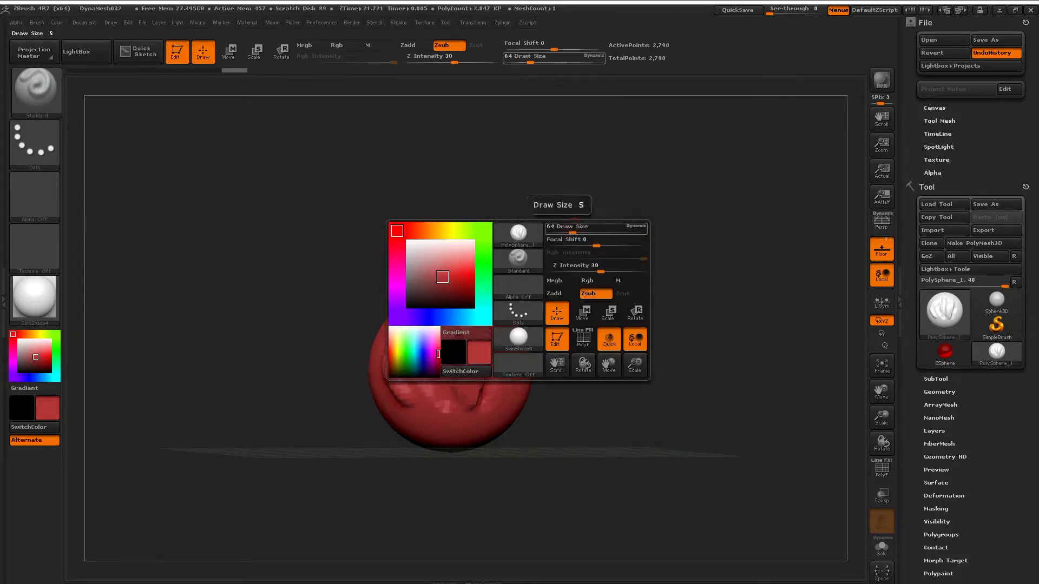
Enlarge the brush to size 351 and lower Z Intensity to 27 in the quick brush popup
mouse_move(572, 232)
left_mouse_down()
mouse_move(605, 232)
mouse_move(594, 232)
mouse_move(612, 244)
left_mouse_up()
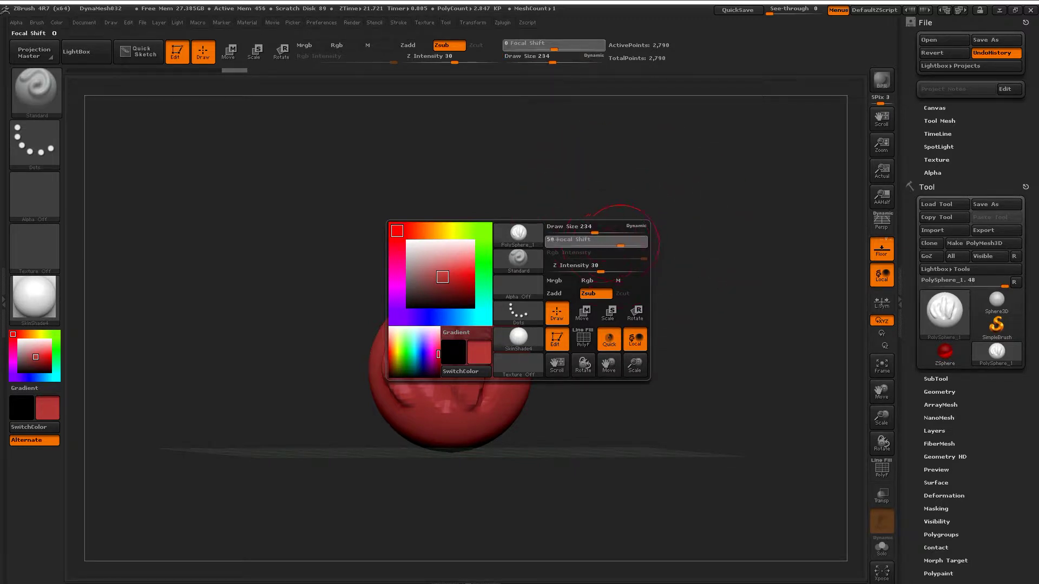
mouse_move(600, 271)
left_mouse_down()
mouse_move(583, 270)
mouse_move(598, 271)
left_mouse_up()
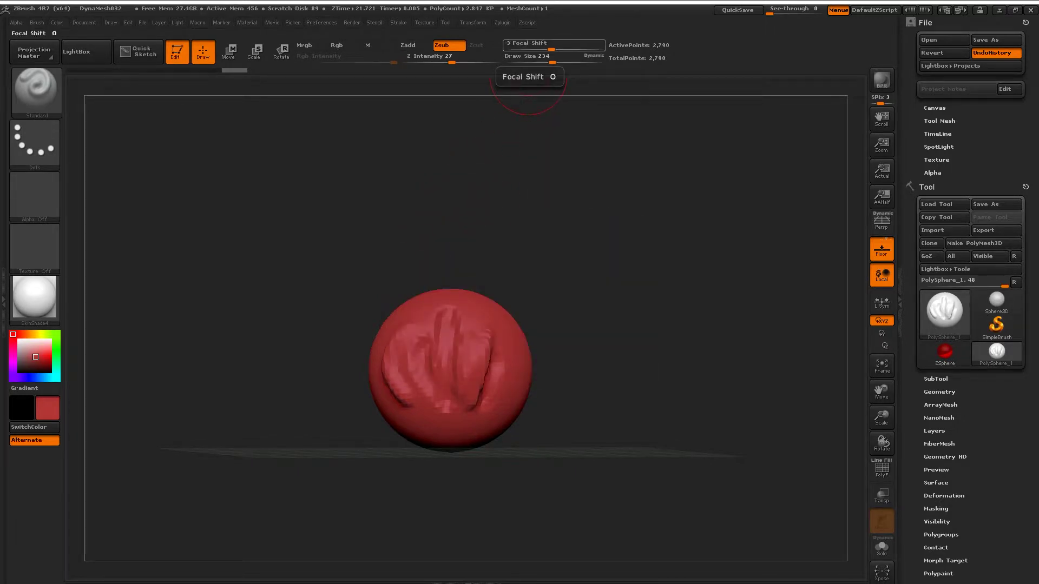
key("space")
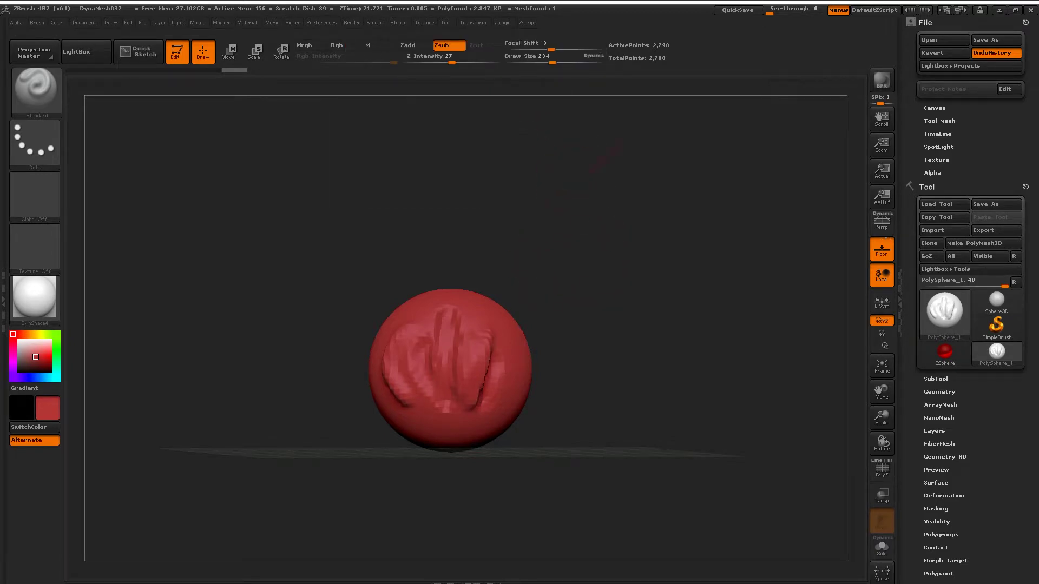
key("space")
key("space")
Snap to front view, browse the Brush palette filtered by I, and open the Stroke types
left_click_drag(362, 221, 346, 222, "shift")
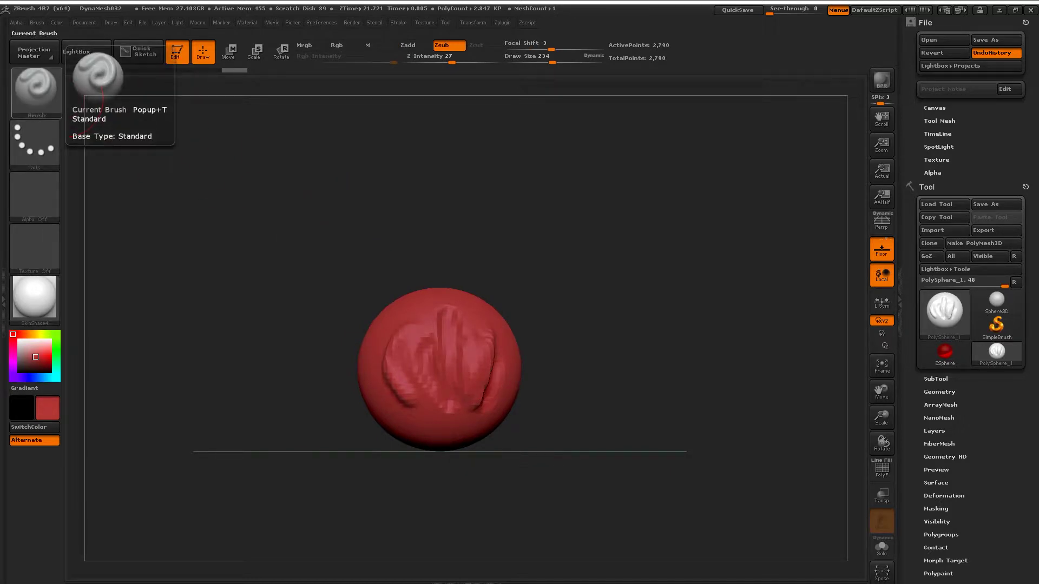
left_click(35, 89)
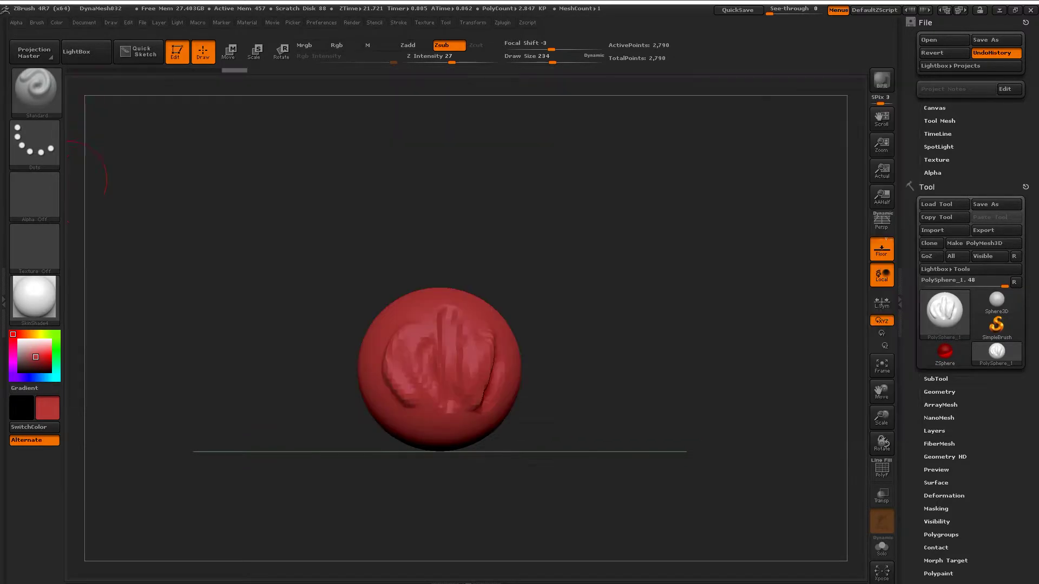
left_click(35, 90)
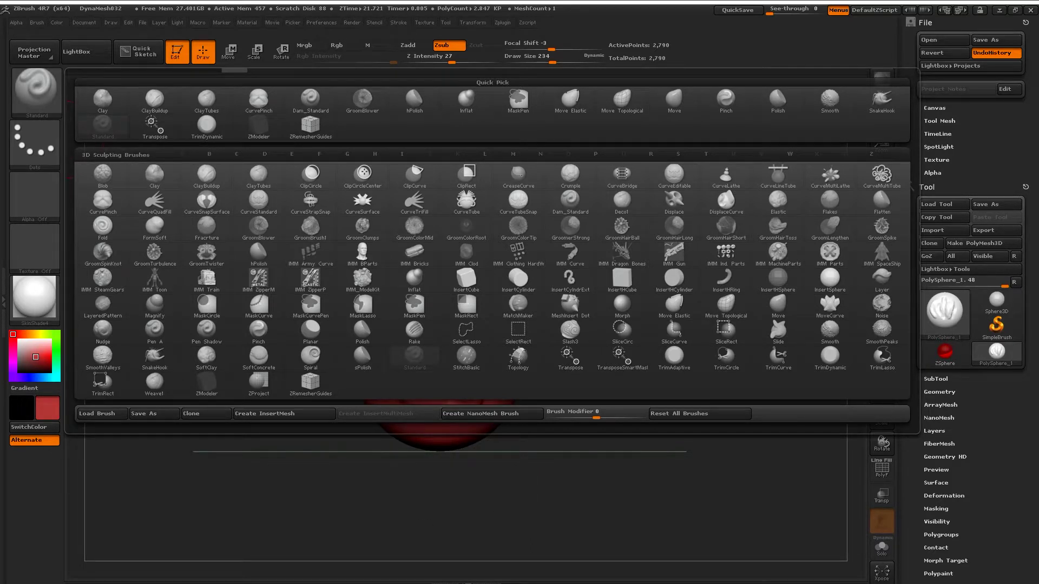
key("i")
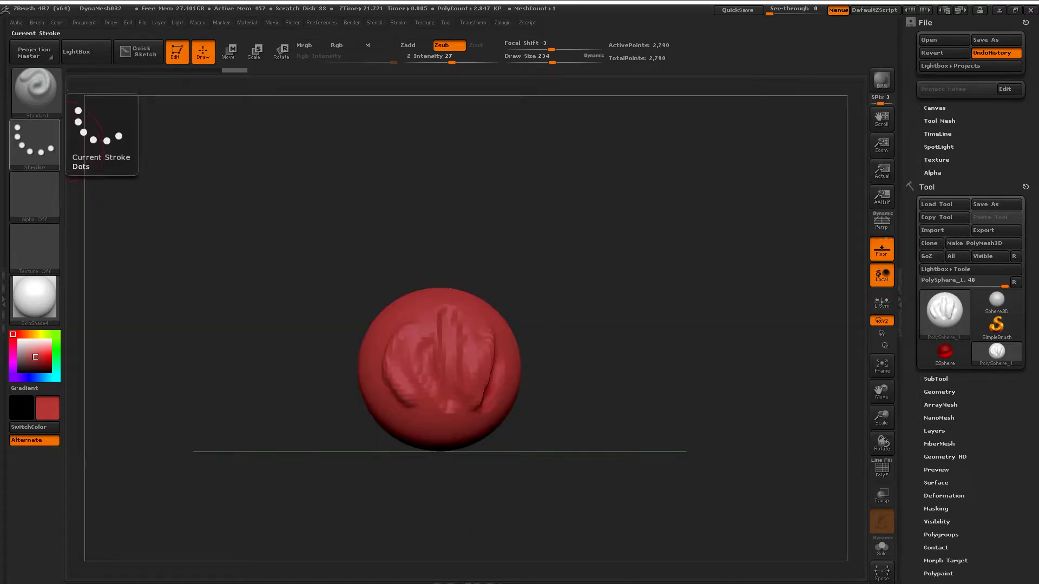
left_click(34, 144)
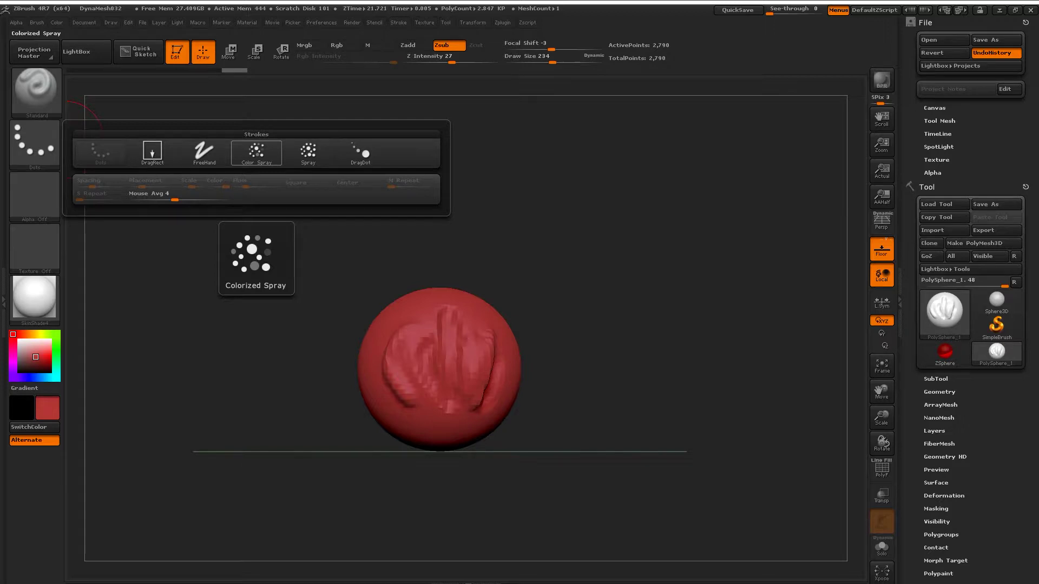
Spray-carve rough patches onto the sphere with Color Spray, higher Z Intensity and Draw Size 87
left_click(256, 152)
left_click_drag(649, 271, 568, 260)
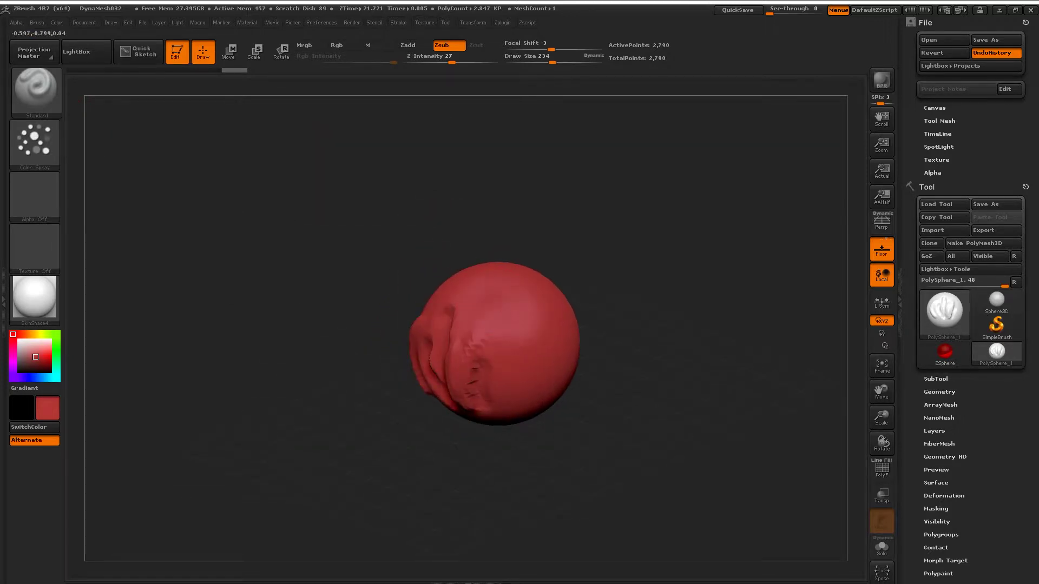
left_click_drag(482, 303, 483, 288)
left_click_drag(452, 62, 468, 63)
key("space")
left_click_drag(668, 281, 487, 259)
mouse_move(399, 273)
left_mouse_down()
mouse_move(417, 292)
mouse_move(400, 260)
mouse_move(449, 270)
mouse_move(416, 216)
left_mouse_up()
left_click_drag(541, 282, 595, 282)
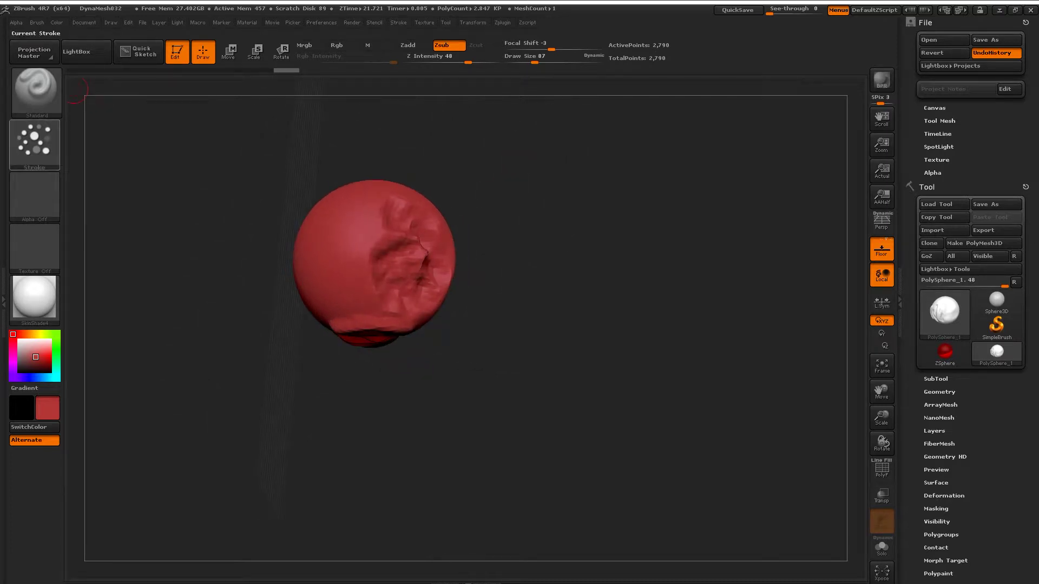
Sculpt a dotted slash across a fresh side of the sphere with the Dots stroke
left_click(34, 143)
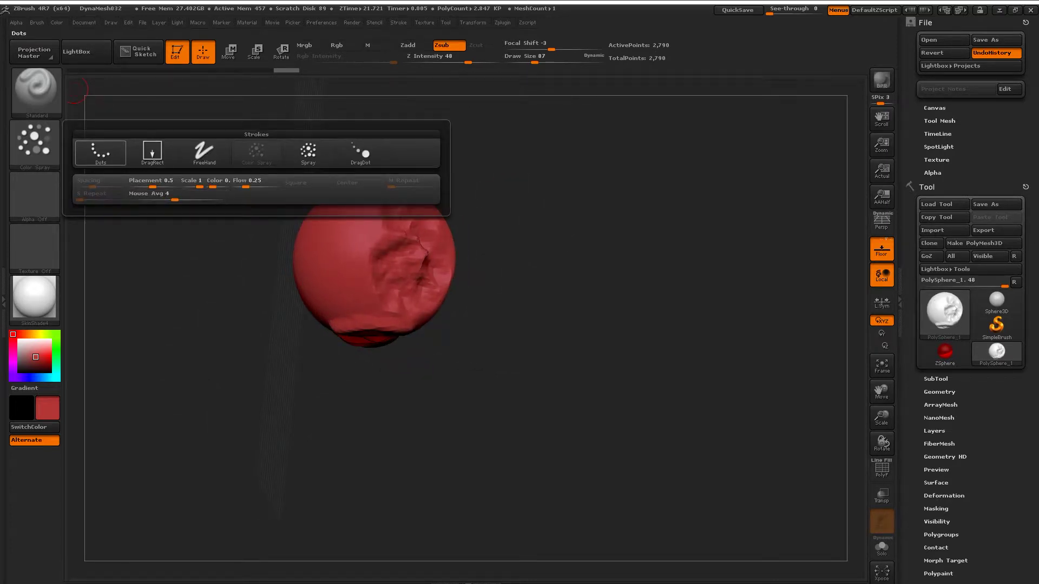
left_click(100, 152)
left_click_drag(541, 324, 595, 325)
left_click_drag(344, 300, 276, 208)
left_click_drag(460, 268, 336, 266)
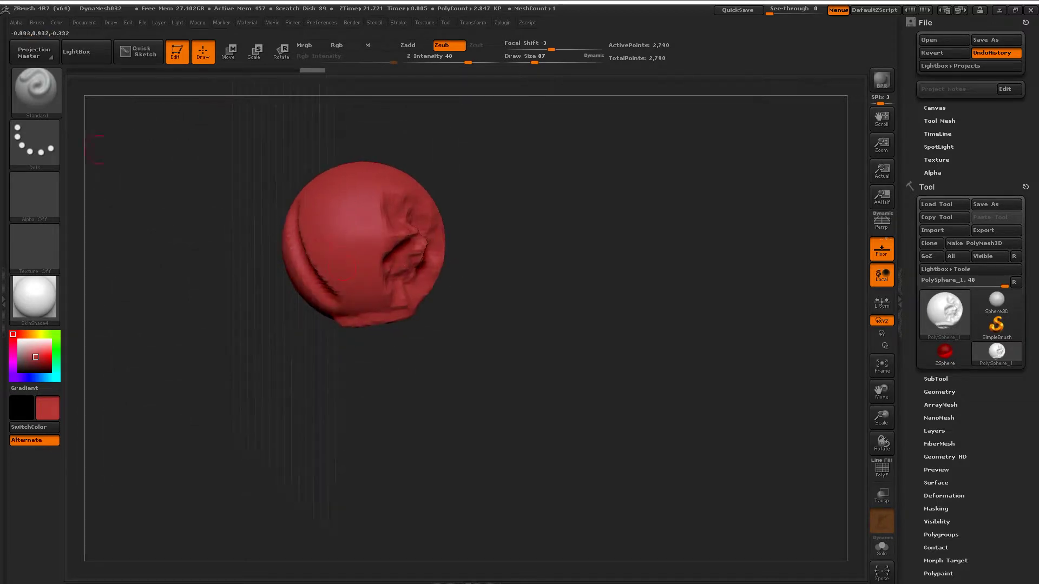
Switch the stroke to DragRect and open the alpha library
left_click(34, 144)
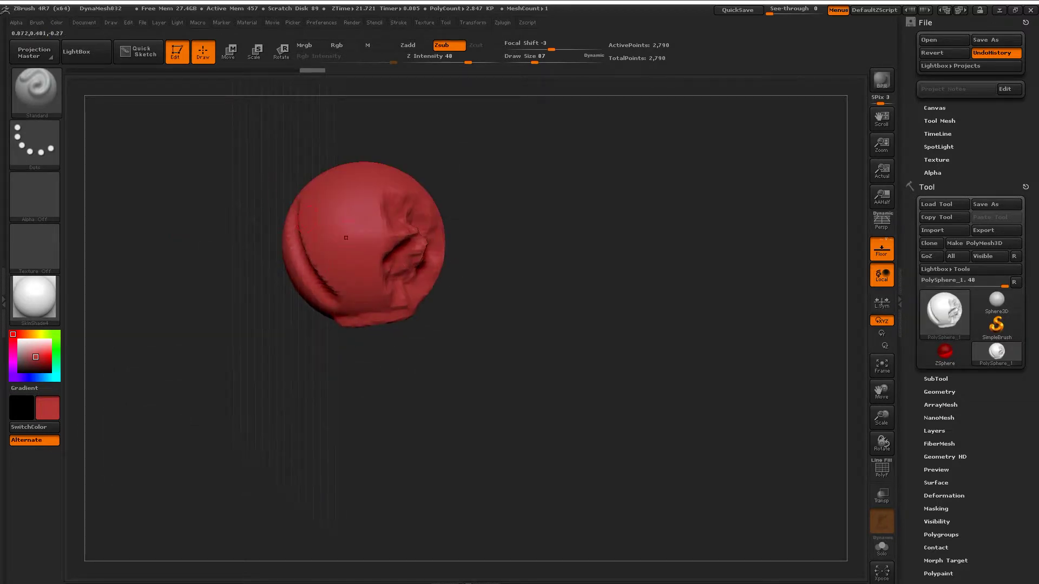
left_click(34, 143)
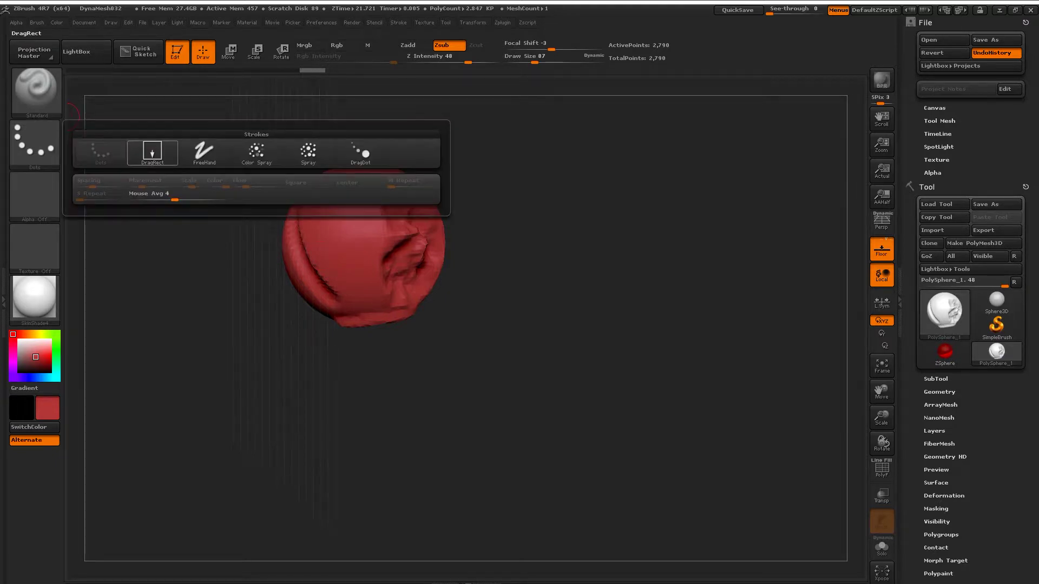
left_click(152, 152)
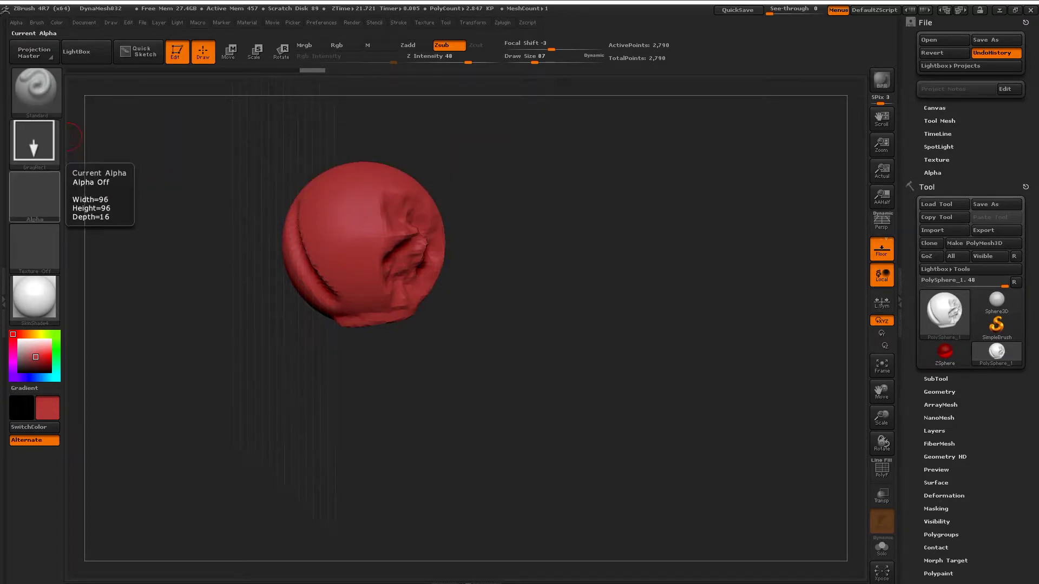
left_click(35, 196)
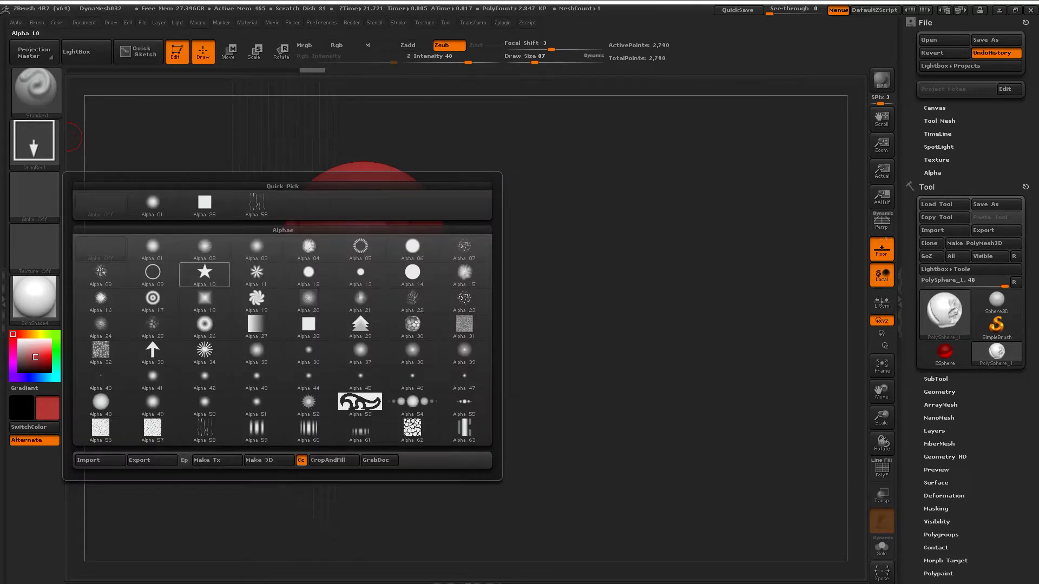
Stamp a star-shaped Alpha 10 dent into the sphere's front with DragRect, then orbit around it
left_click(204, 271)
left_click_drag(442, 254, 427, 258)
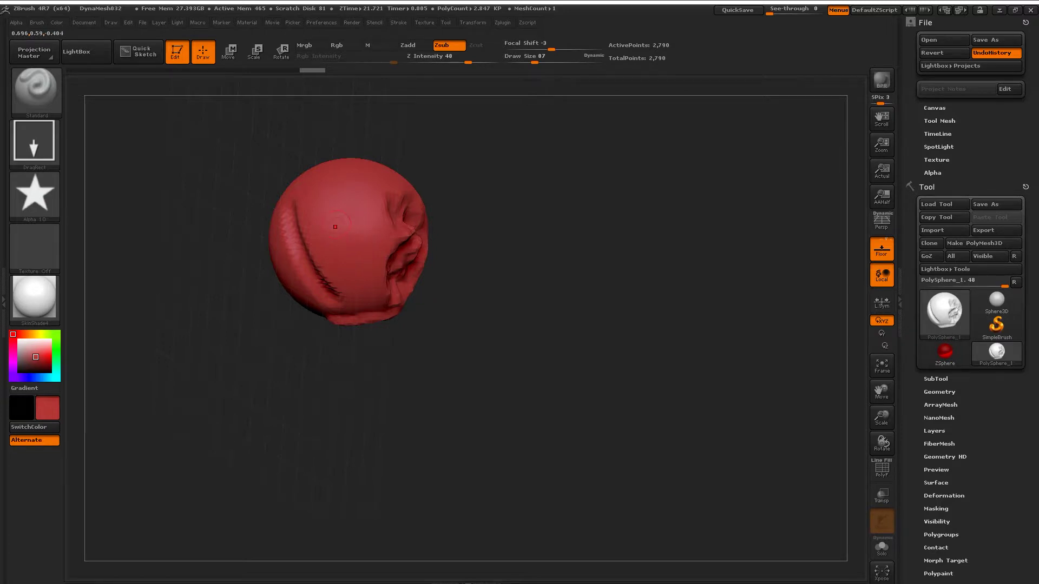
mouse_move(335, 219)
left_mouse_down()
mouse_move(368, 254)
mouse_move(357, 238)
left_mouse_up()
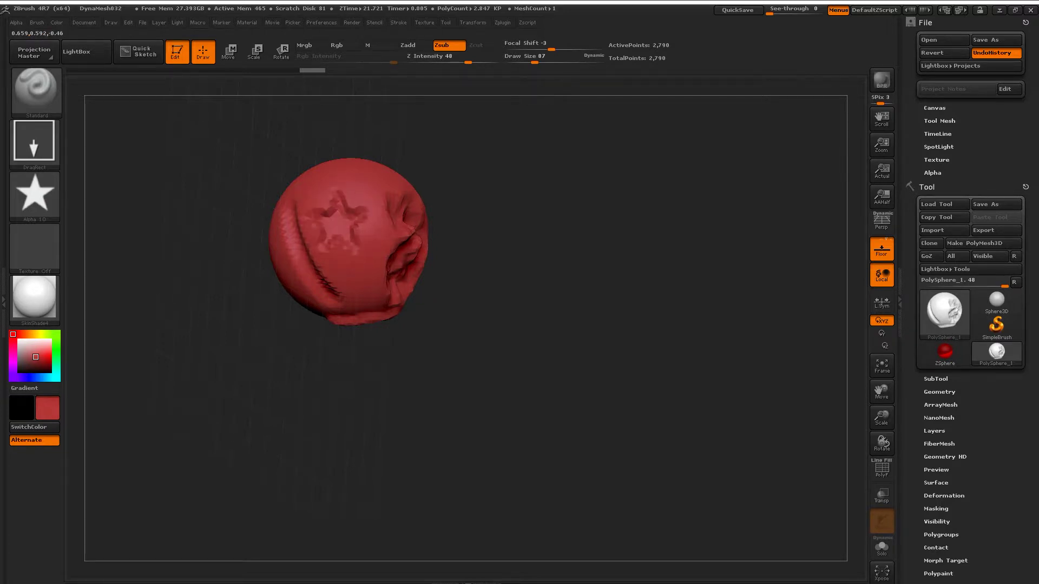
left_click_drag(486, 259, 460, 254)
left_click_drag(411, 228, 309, 211)
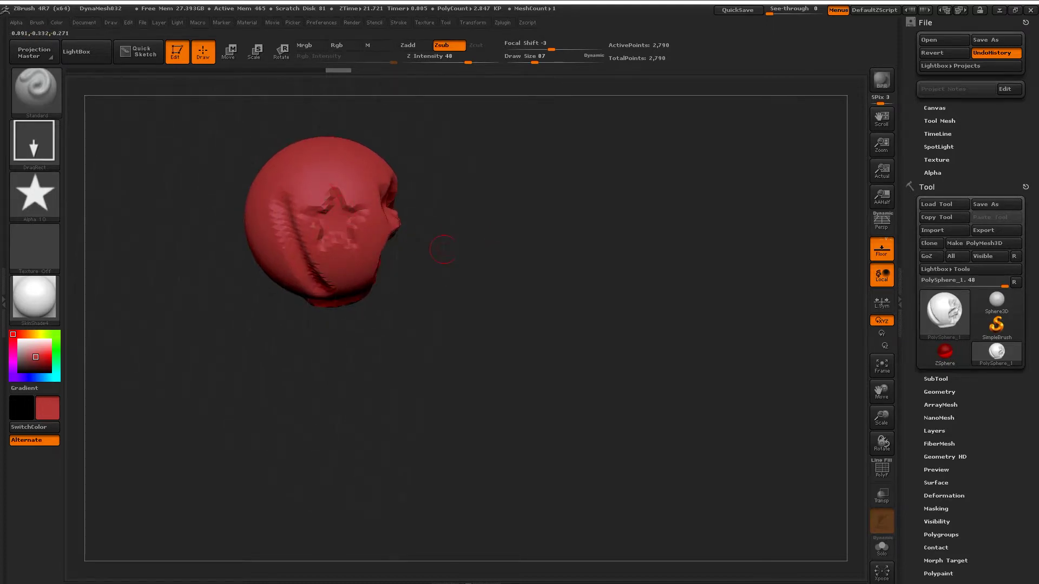
left_click_drag(438, 247, 437, 252)
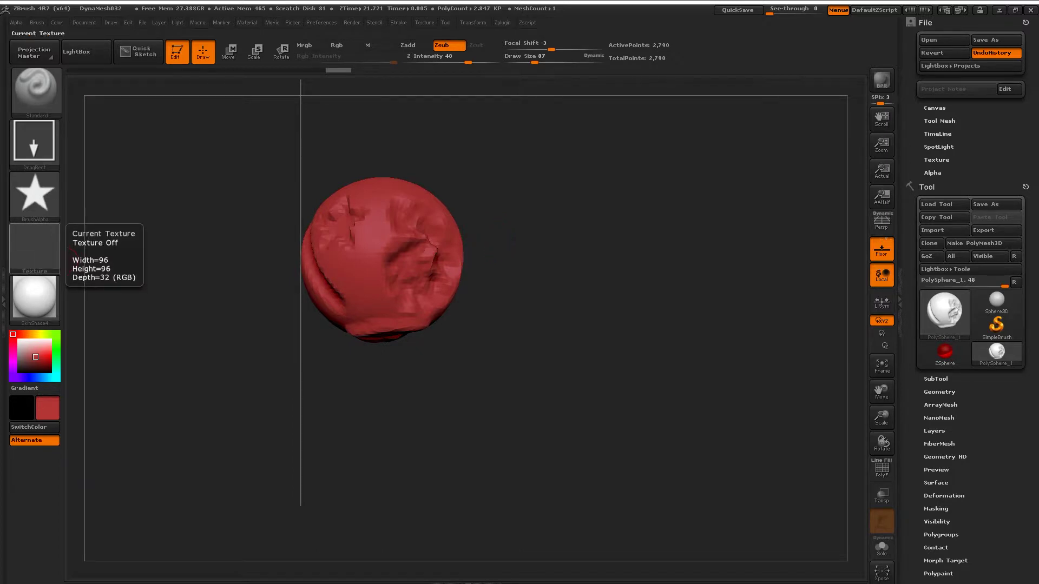
mouse_move(34, 298)
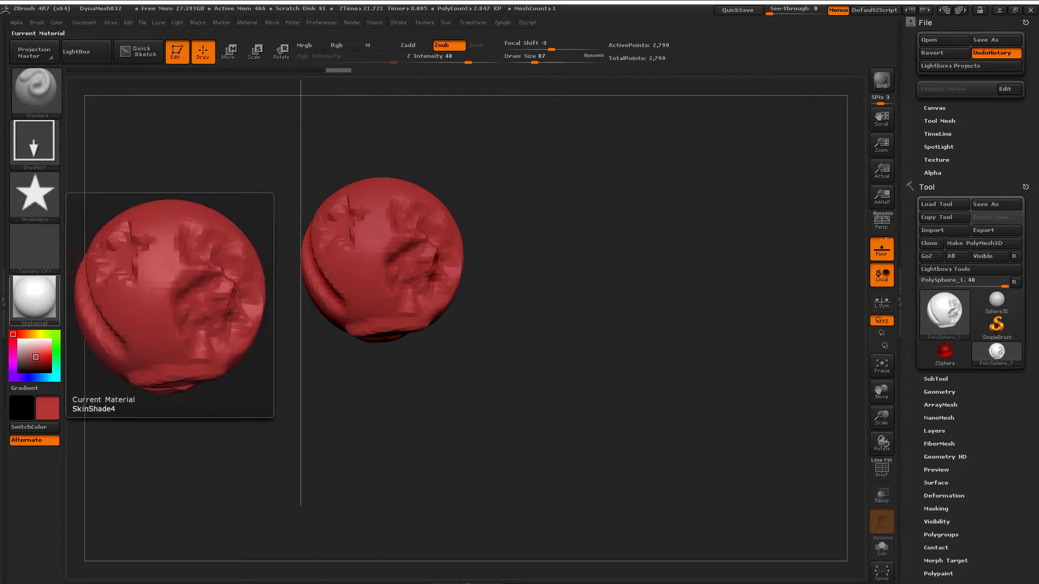
Try the MAH_Shiny material, then settle on MatCap Skin05 and orbit to inspect the dents
left_click(34, 297)
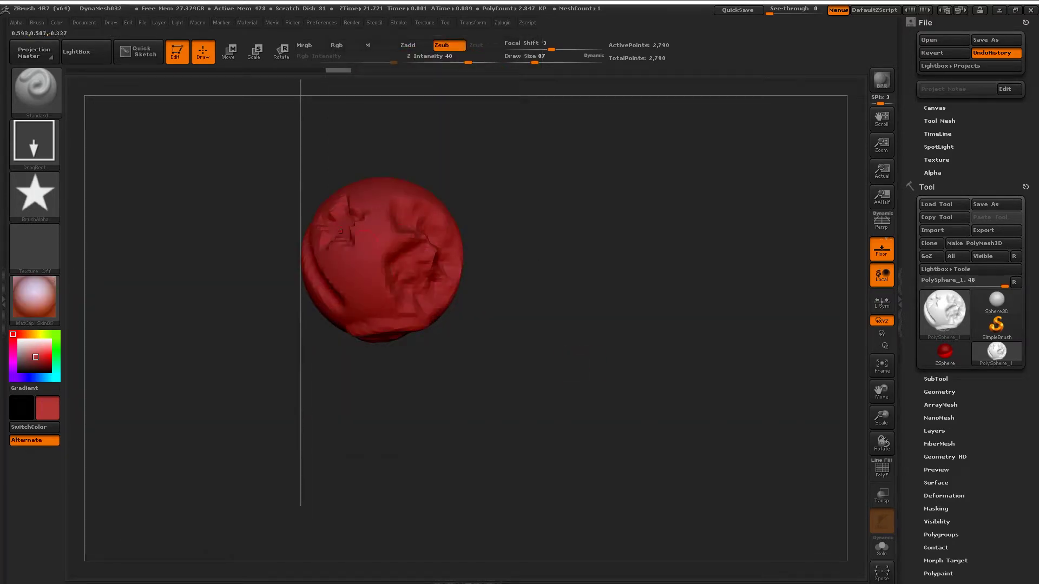
left_click(34, 297)
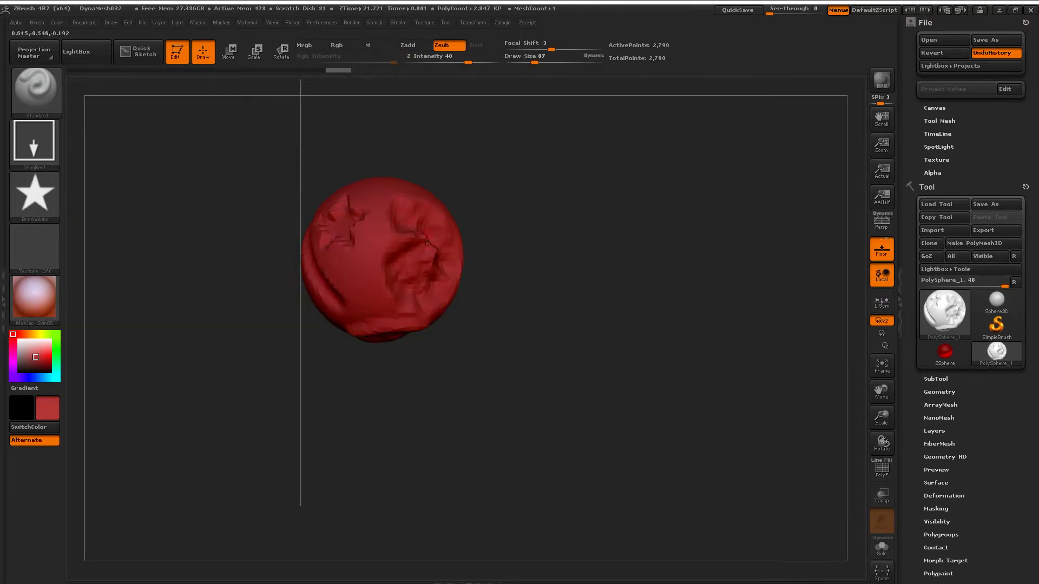
left_click(34, 297)
left_click(152, 412)
left_click(34, 297)
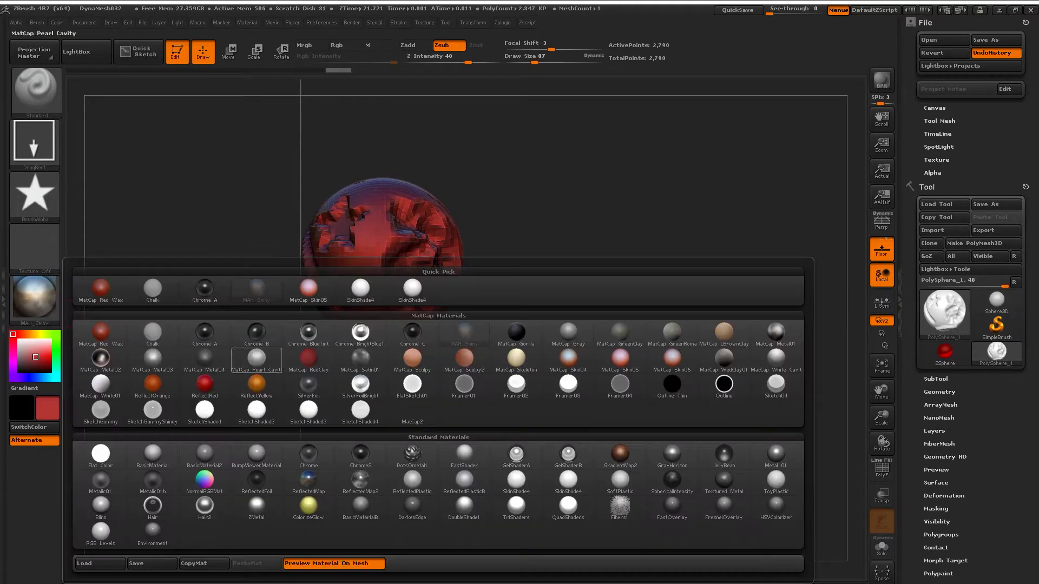
left_click(619, 358)
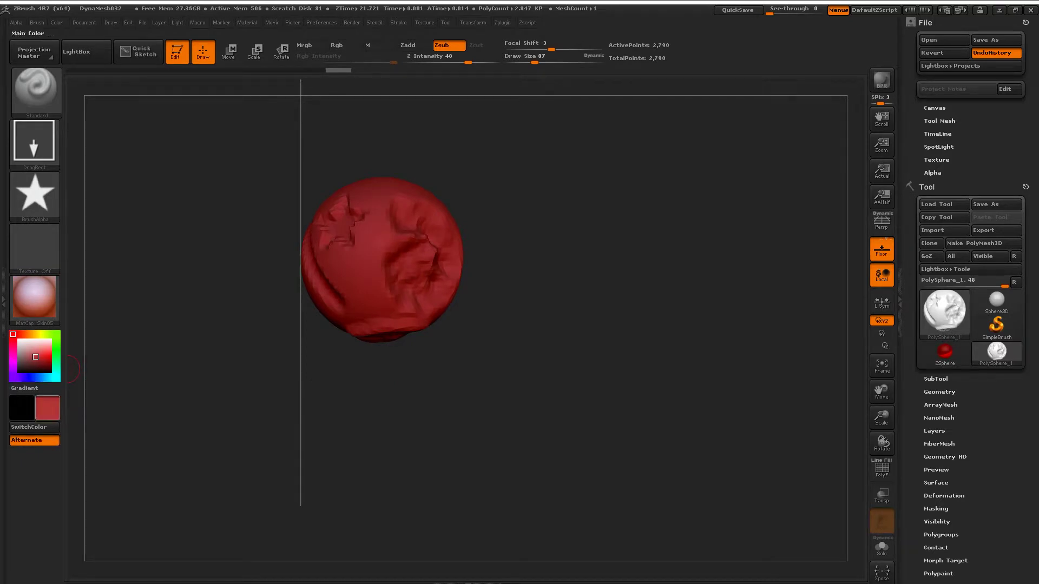
mouse_move(671, 274)
left_mouse_down()
mouse_move(628, 262)
mouse_move(757, 217)
left_mouse_up()
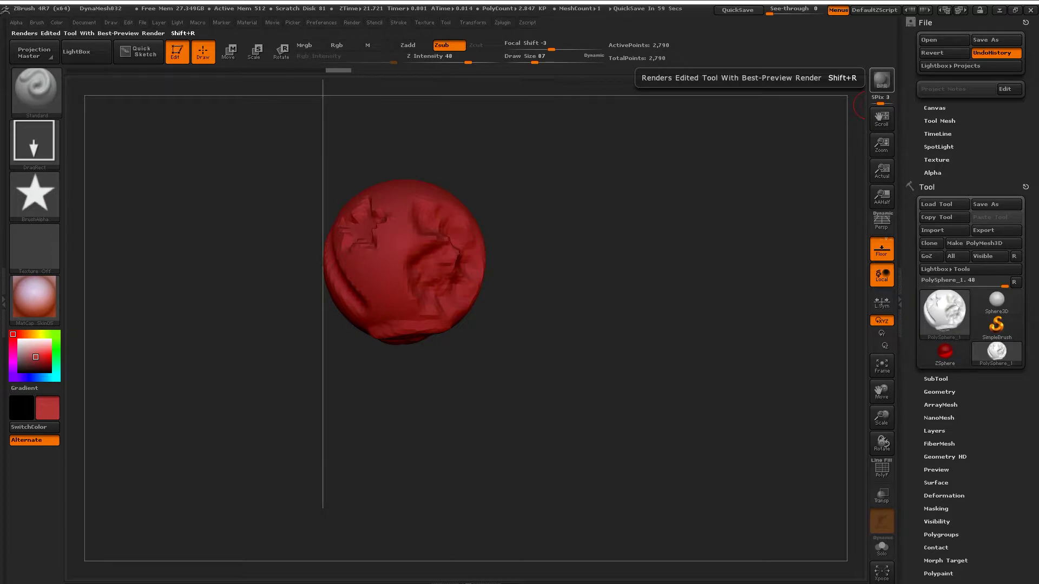
Orbit and pan the sculpted sphere and turn on perspective display
mouse_move(595, 325)
left_mouse_down()
mouse_move(622, 243)
mouse_move(622, 325)
left_mouse_up()
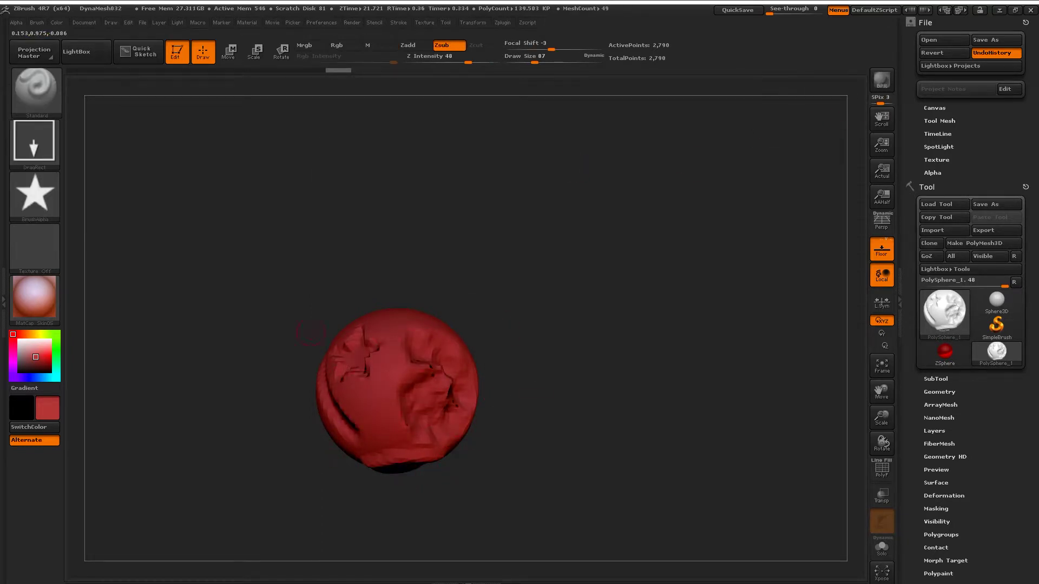
left_click_drag(536, 318, 578, 262, "alt")
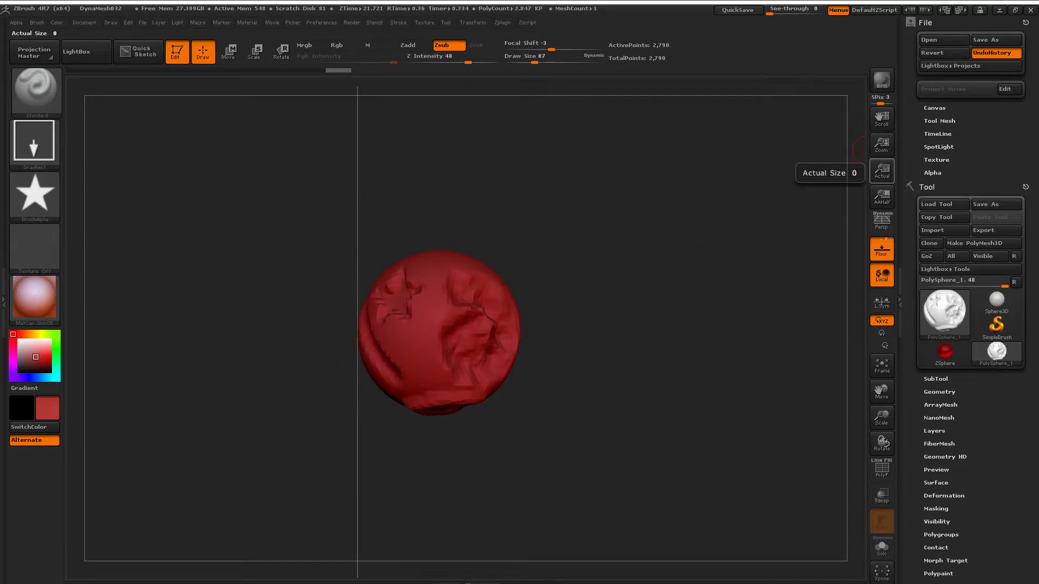
mouse_move(881, 118)
left_mouse_down()
mouse_move(826, 179)
mouse_move(861, 142)
left_mouse_up()
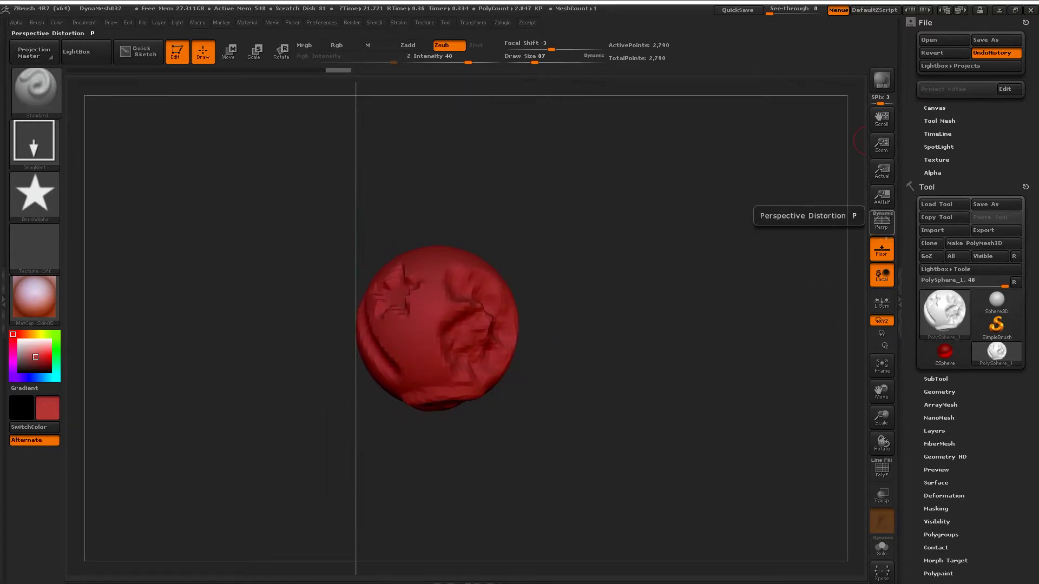
left_click(881, 222)
left_click_drag(676, 379, 541, 302)
left_click_drag(642, 325, 606, 335)
mouse_move(541, 379)
left_mouse_down()
mouse_move(520, 395)
mouse_move(541, 433)
mouse_move(568, 444)
mouse_move(607, 213)
mouse_move(753, 314)
left_mouse_up()
mouse_move(714, 248)
left_mouse_down()
mouse_move(682, 232)
mouse_move(638, 238)
left_mouse_up()
Toggle perspective off and on with P, and toggle the floor grid on and off while orbiting
key("p")
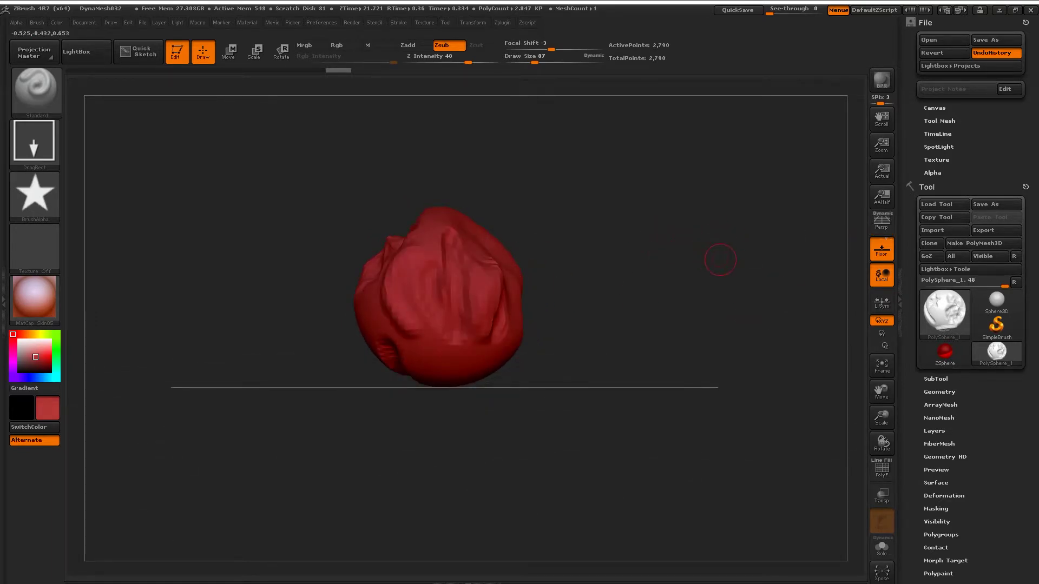
key("p")
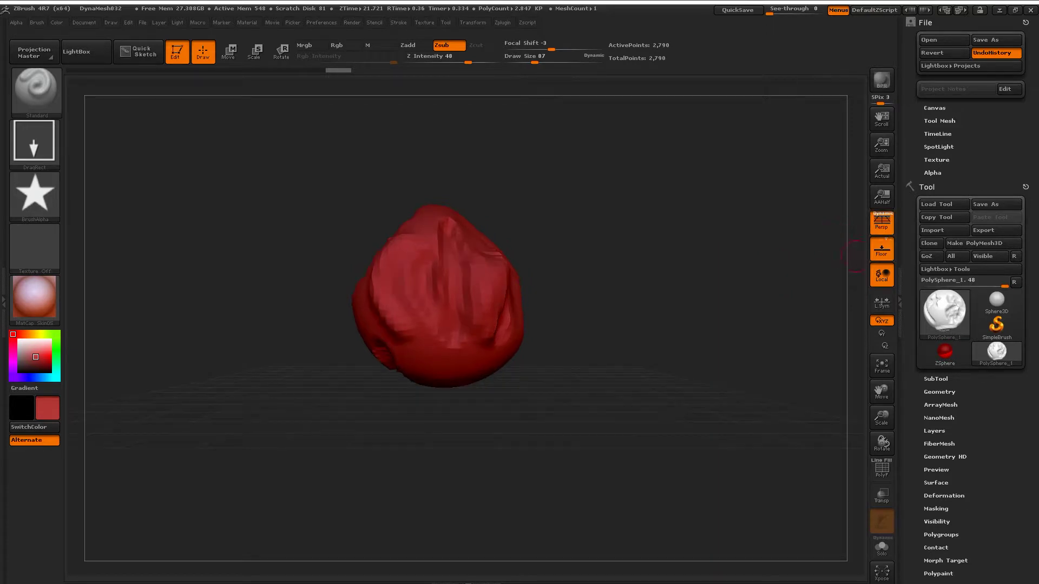
left_click(882, 249)
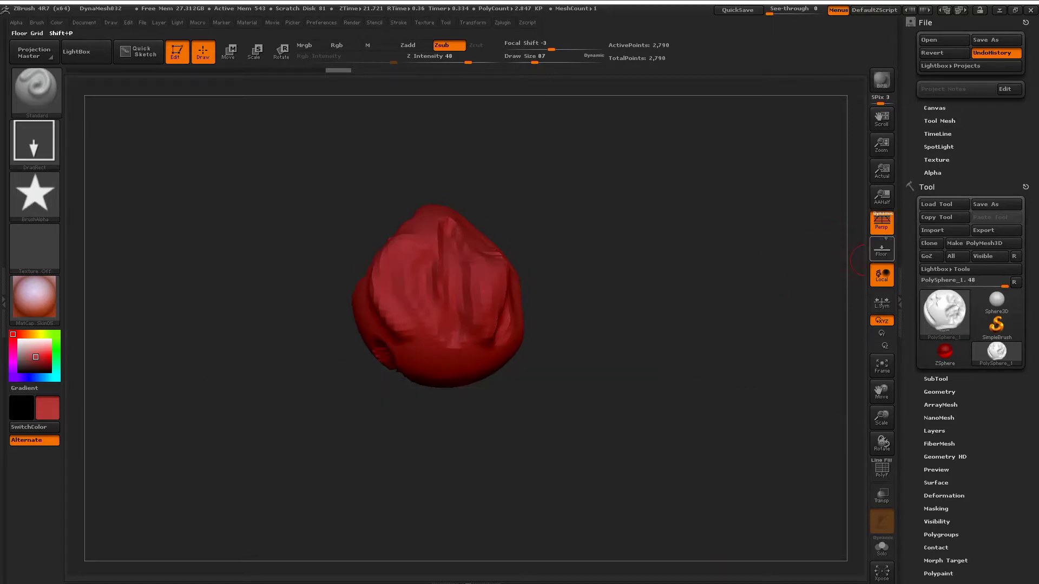
left_click(882, 250)
left_click(881, 250)
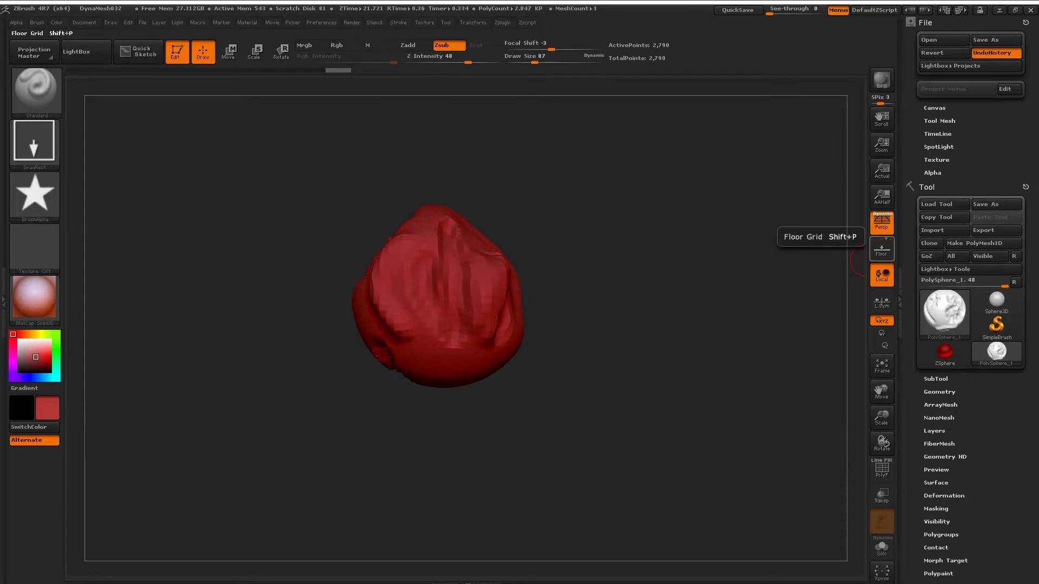
left_click_drag(703, 270, 864, 273)
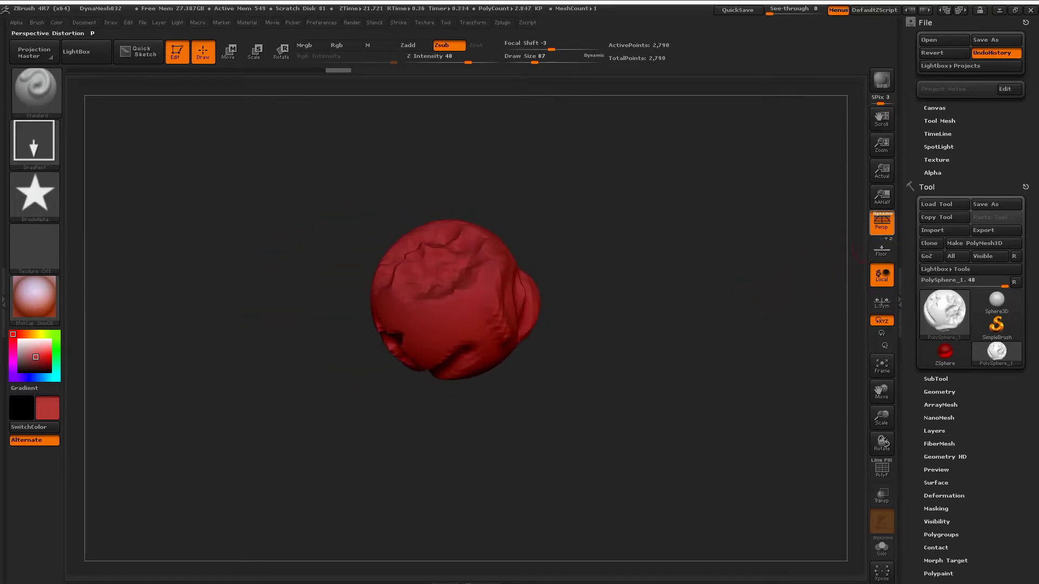
left_click(882, 250)
left_click_drag(784, 281, 858, 271)
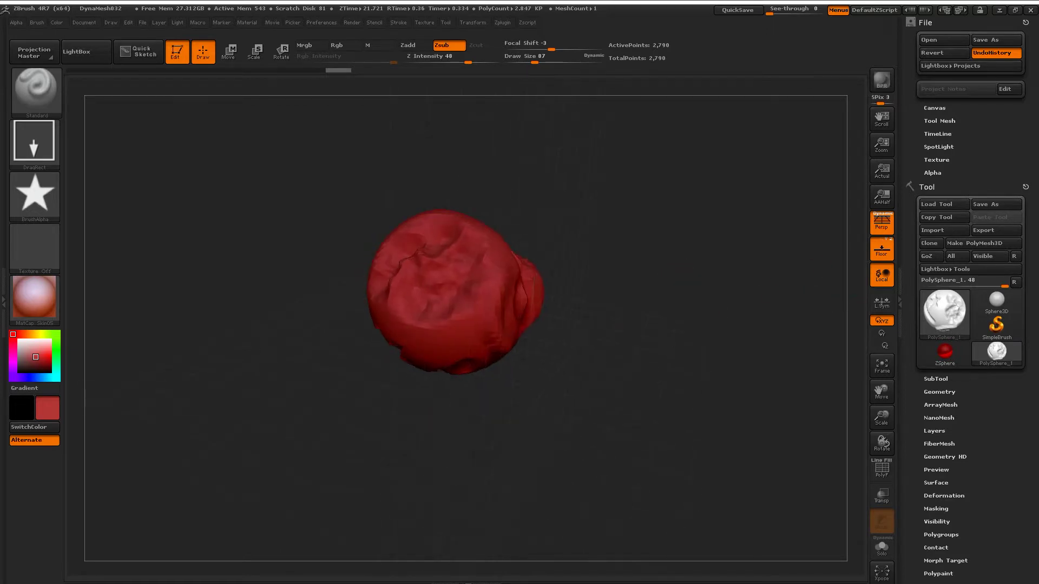
left_click(887, 239)
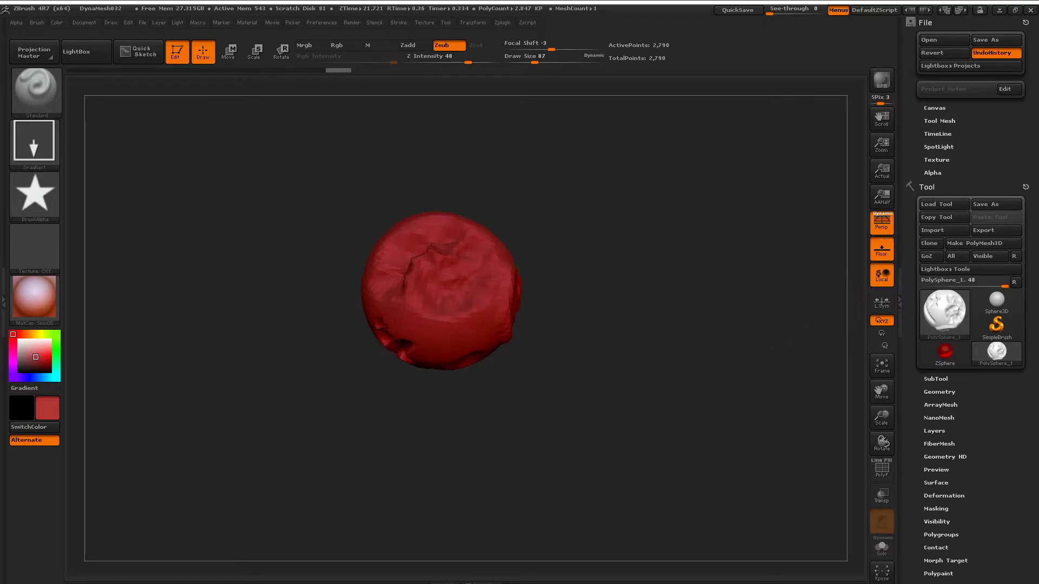
Slide and swing the sphere out of the canvas, leaving it empty
left_click_drag(772, 337, 860, 383)
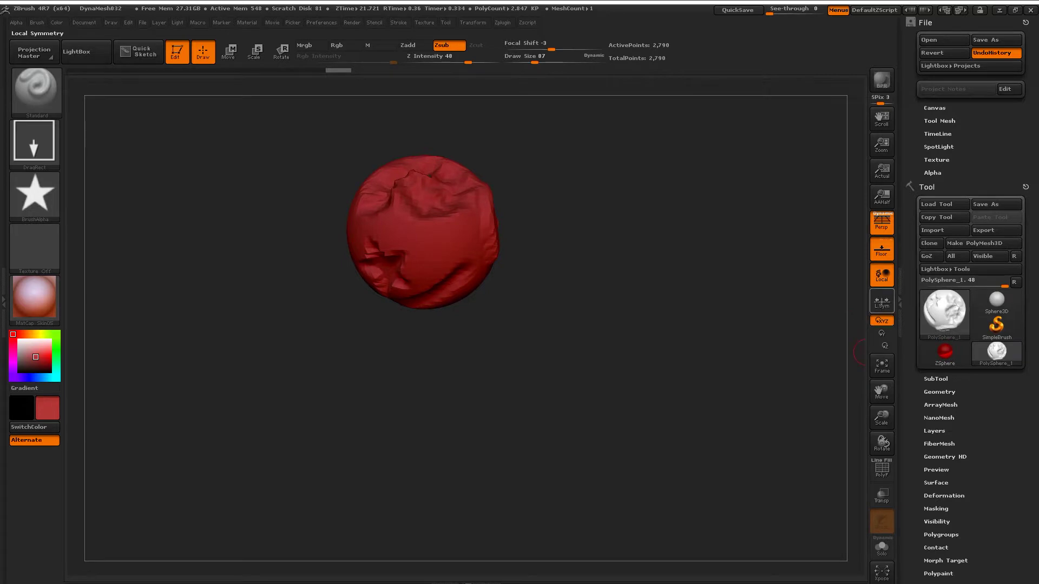
left_click_drag(824, 437, 823, 395, "alt")
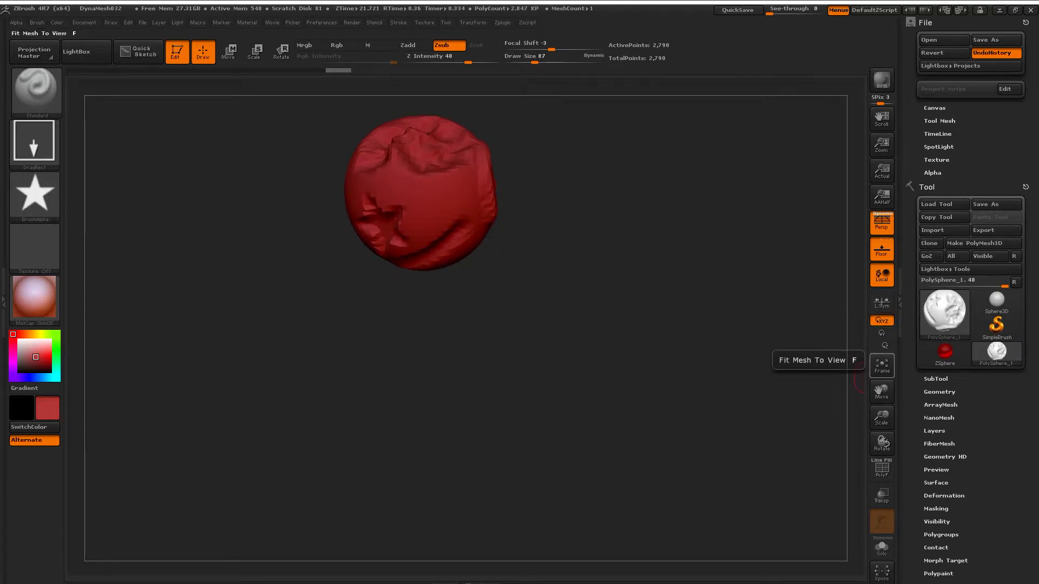
left_click_drag(760, 320, 595, 303)
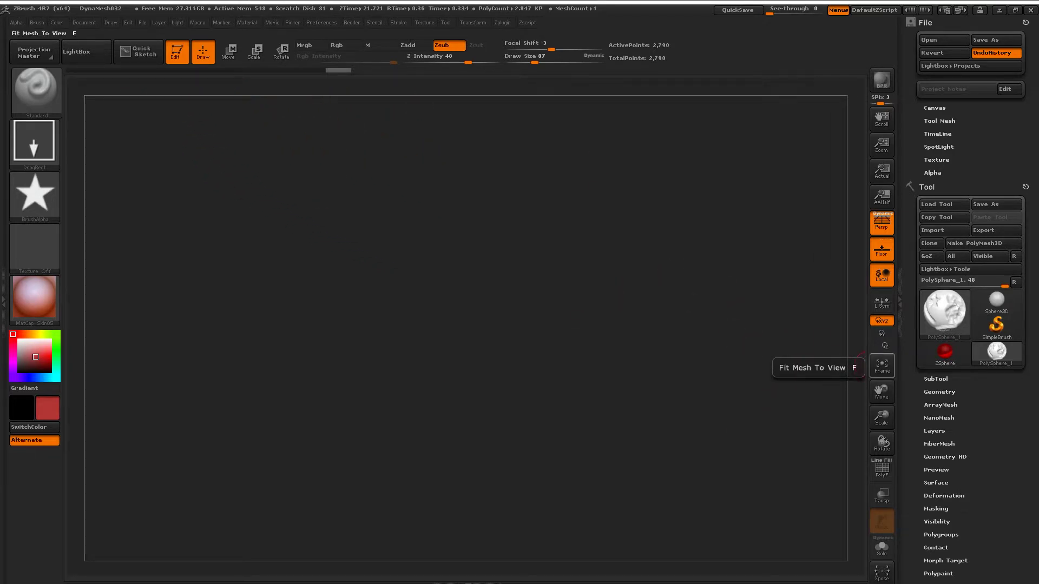
Frame the sphere back into view, then zoom, pan and orbit until its folded side faces left
left_click(882, 365)
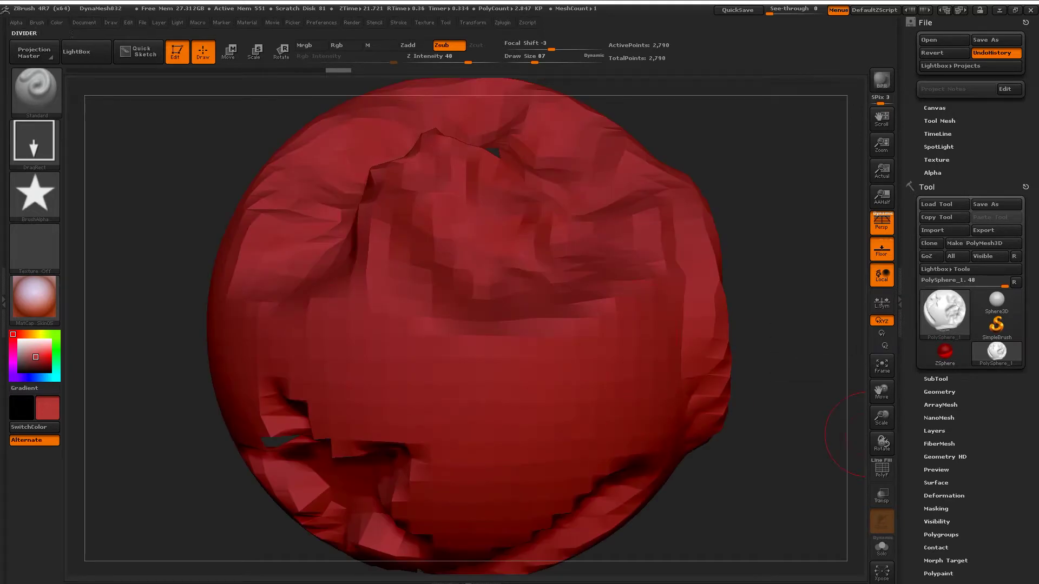
left_click_drag(882, 416, 860, 433)
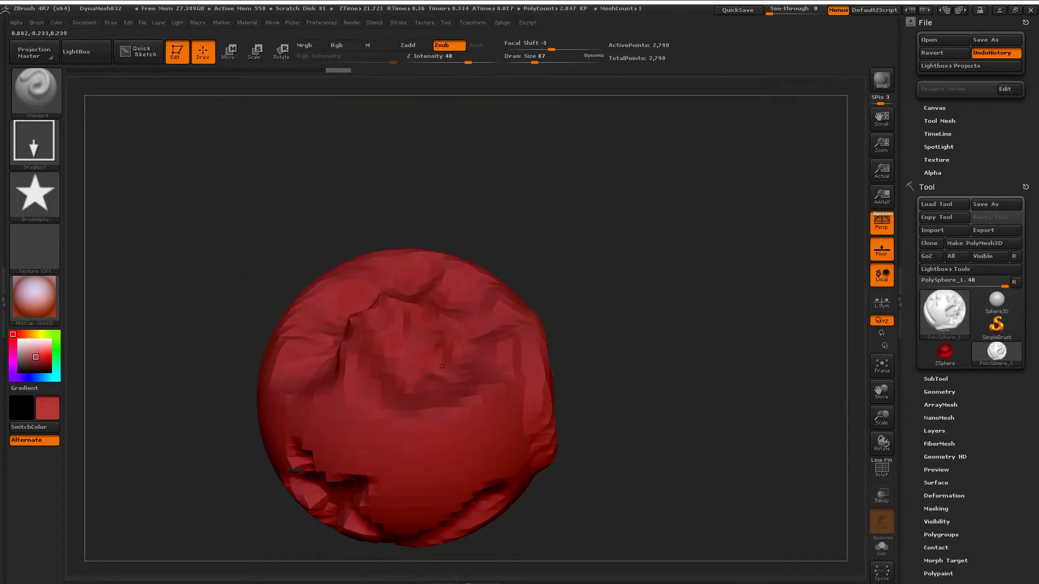
left_click_drag(882, 390, 860, 388)
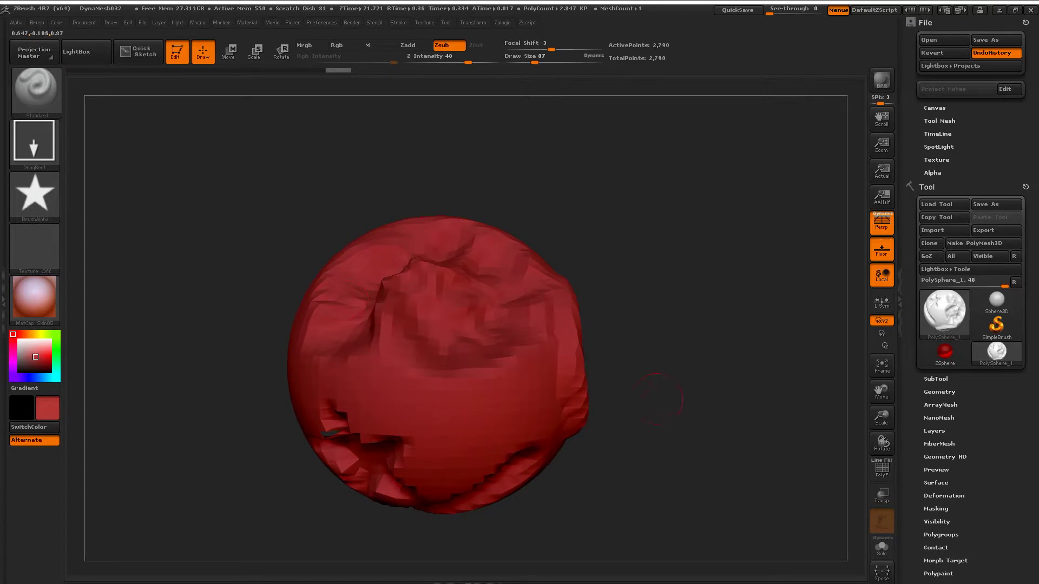
mouse_move(880, 390)
left_mouse_down()
mouse_move(882, 433)
mouse_move(866, 428)
left_mouse_up()
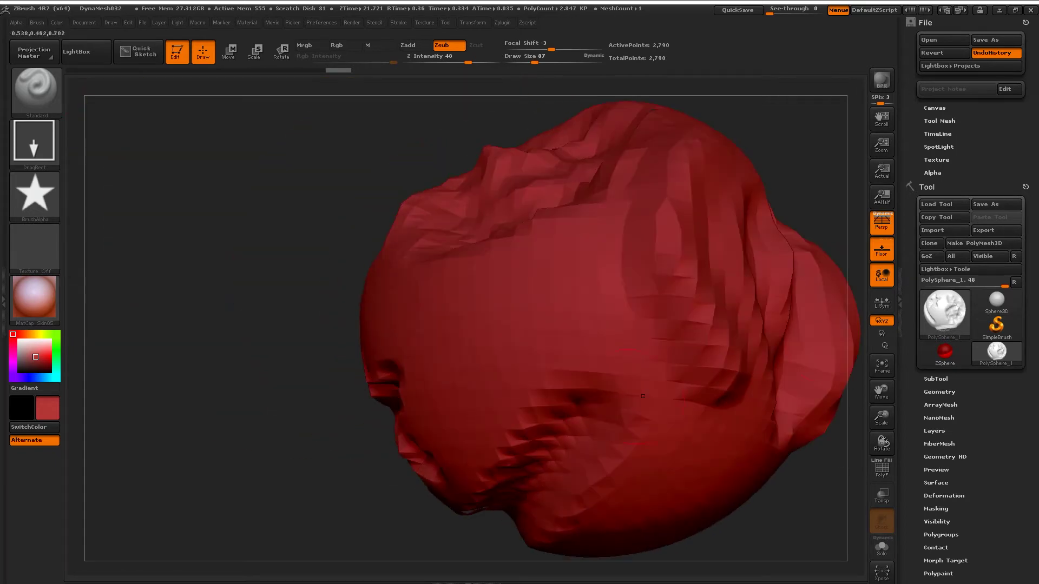
left_click_drag(217, 271, 321, 295)
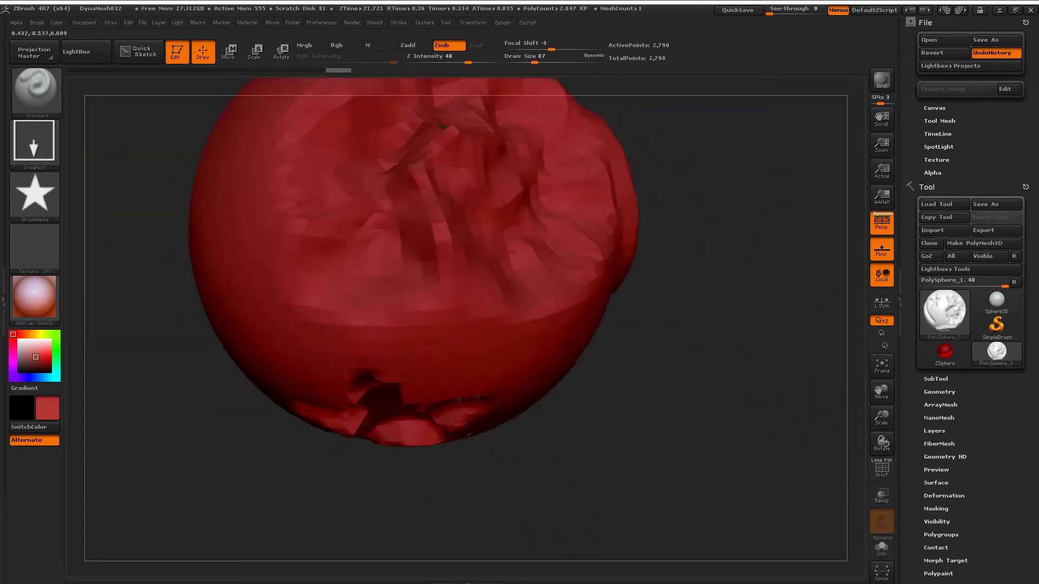
left_click_drag(882, 416, 881, 400)
left_click_drag(162, 325, 243, 352)
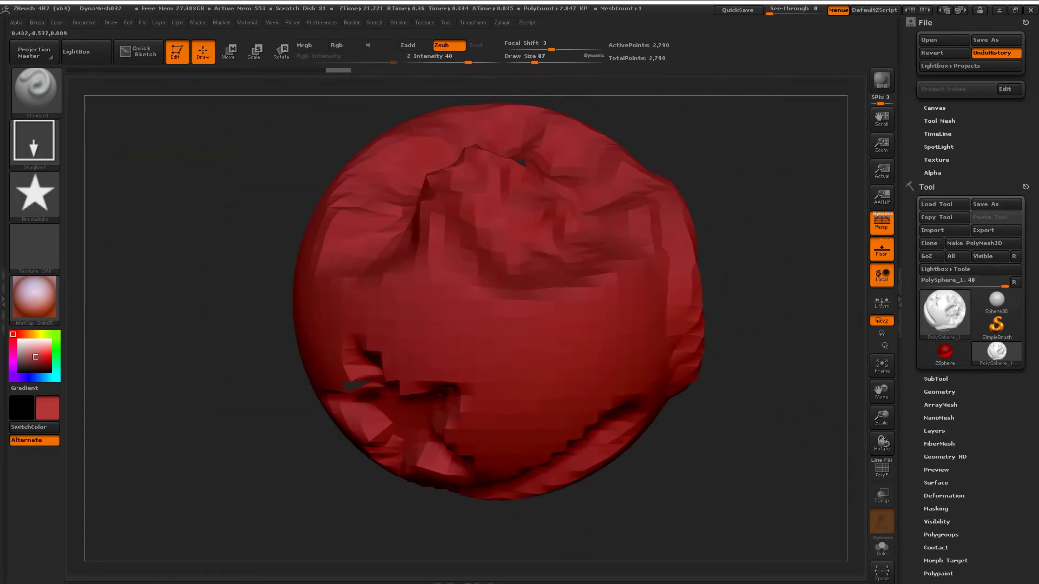
left_click_drag(882, 416, 881, 432)
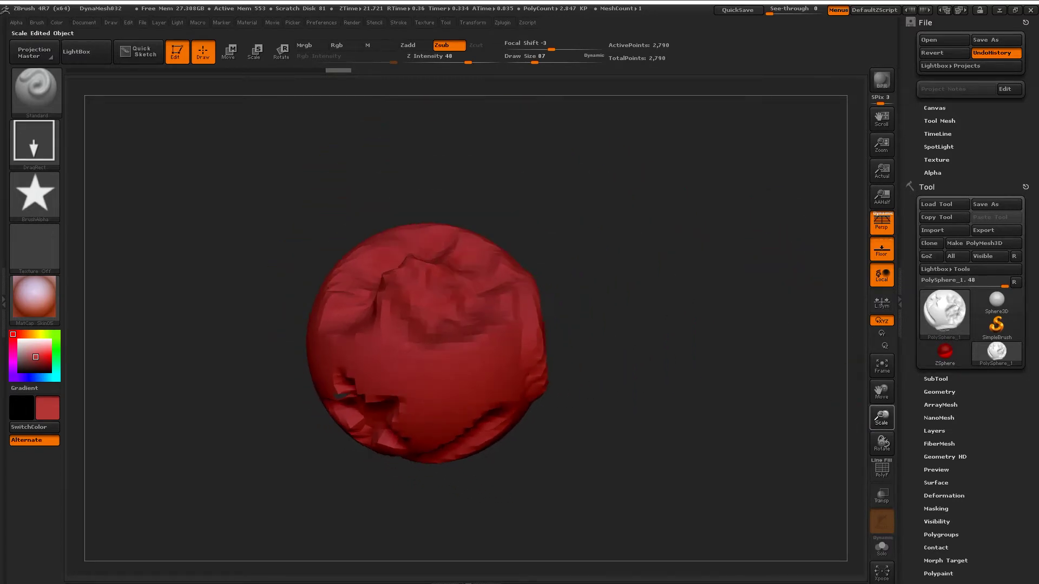
left_click_drag(650, 325, 622, 346)
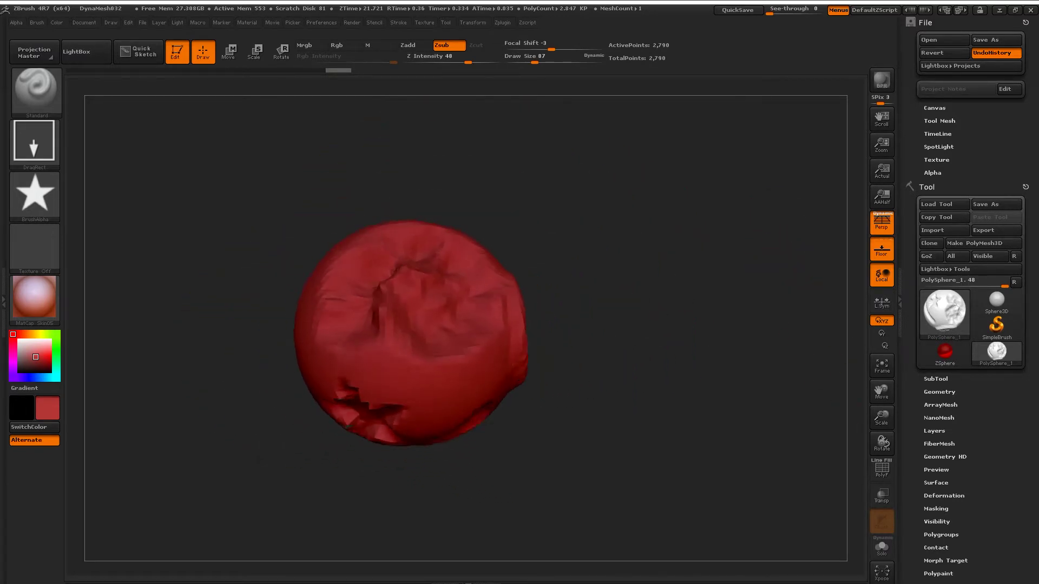
mouse_move(650, 324)
left_mouse_down()
mouse_move(677, 351)
mouse_move(628, 335)
mouse_move(562, 357)
mouse_move(671, 330)
mouse_move(698, 336)
mouse_move(676, 333)
mouse_move(649, 303)
mouse_move(642, 371)
left_mouse_up()
left_click_drag(669, 274, 681, 308)
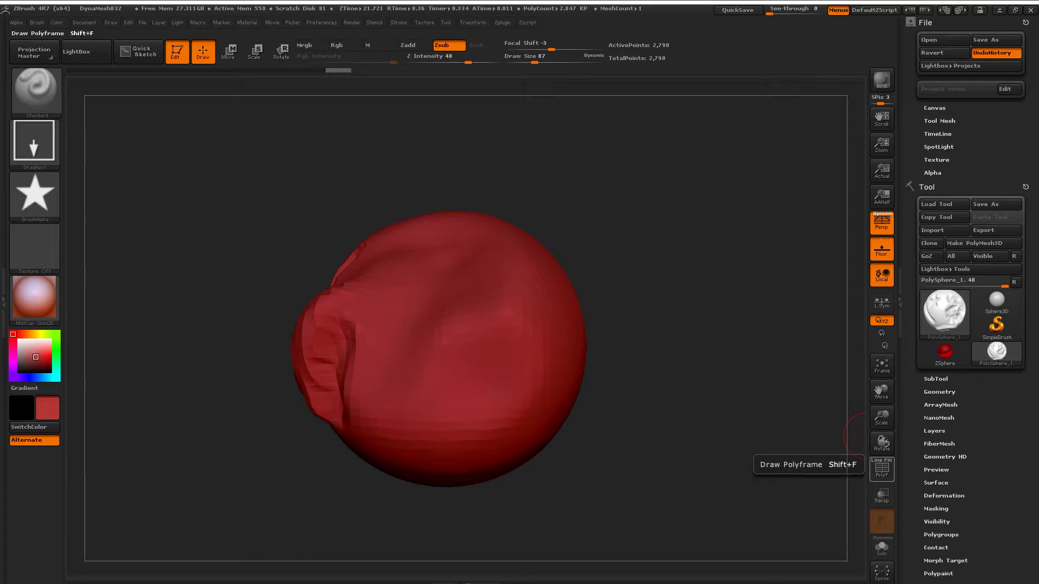
Show the PolyF wireframe, orbit to view the folds, and undo the last sculpt stroke
left_click(881, 469)
left_click_drag(882, 442, 909, 432)
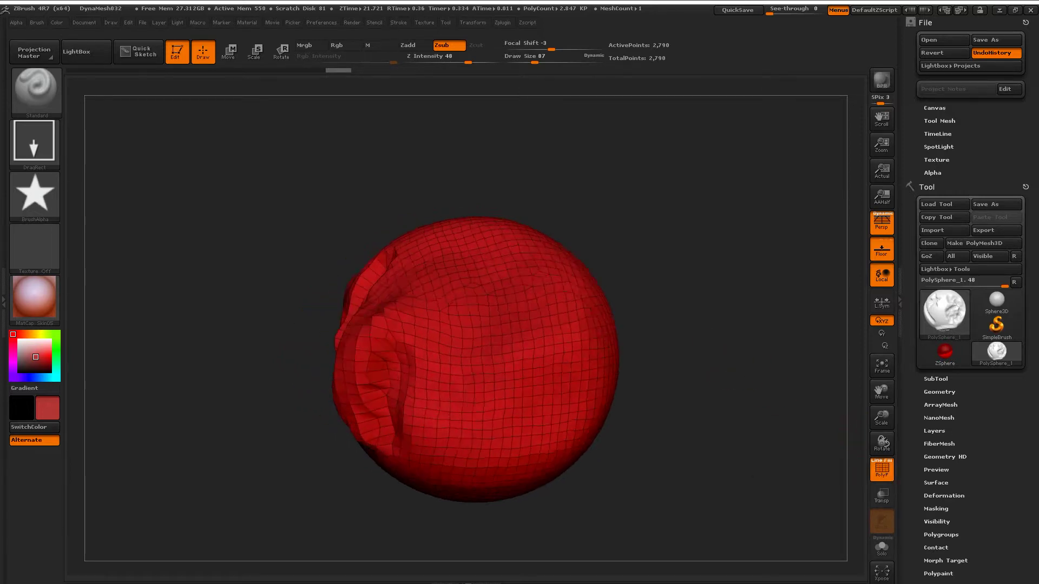
mouse_move(731, 291)
left_mouse_down()
mouse_move(688, 232)
mouse_move(776, 273)
mouse_move(845, 497)
left_mouse_up()
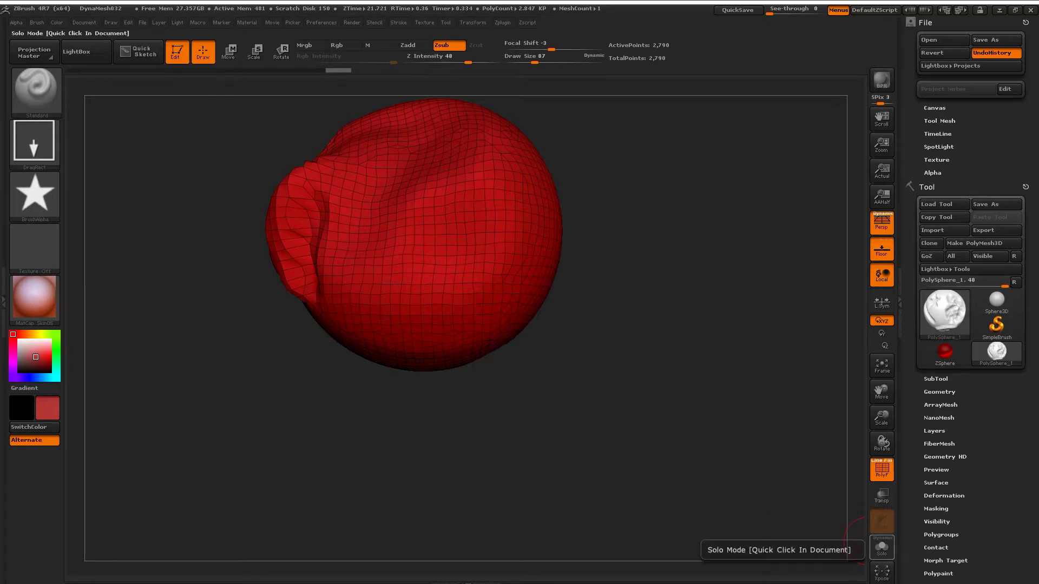
key("ctrl+z")
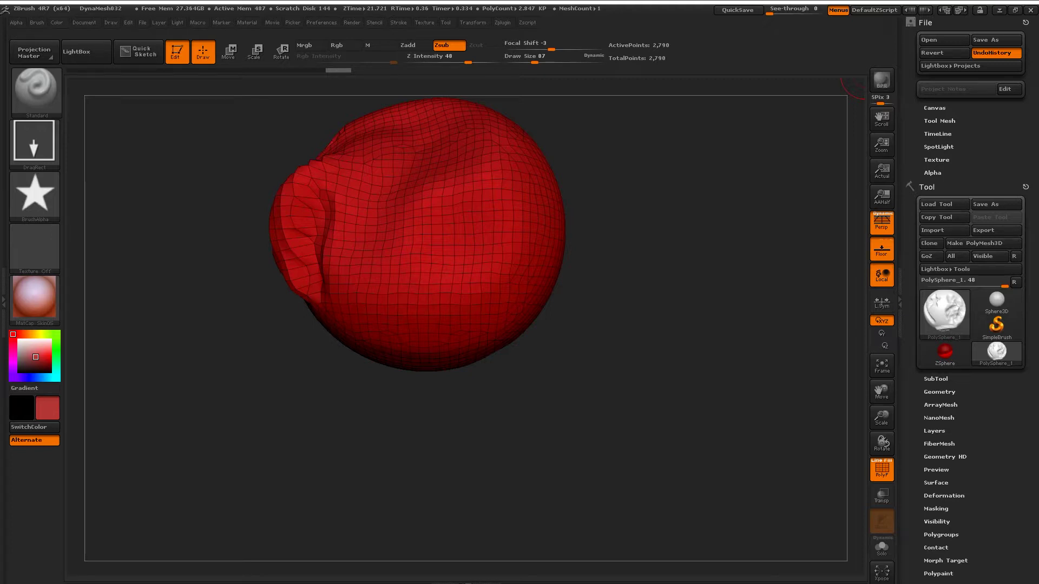
Collapse and re-expand the Tool palette, open ArrayMesh, then open the SubTool list showing PolySphere_1
scroll(968, 325, "down", 2)
scroll(969, 324, "down", 2)
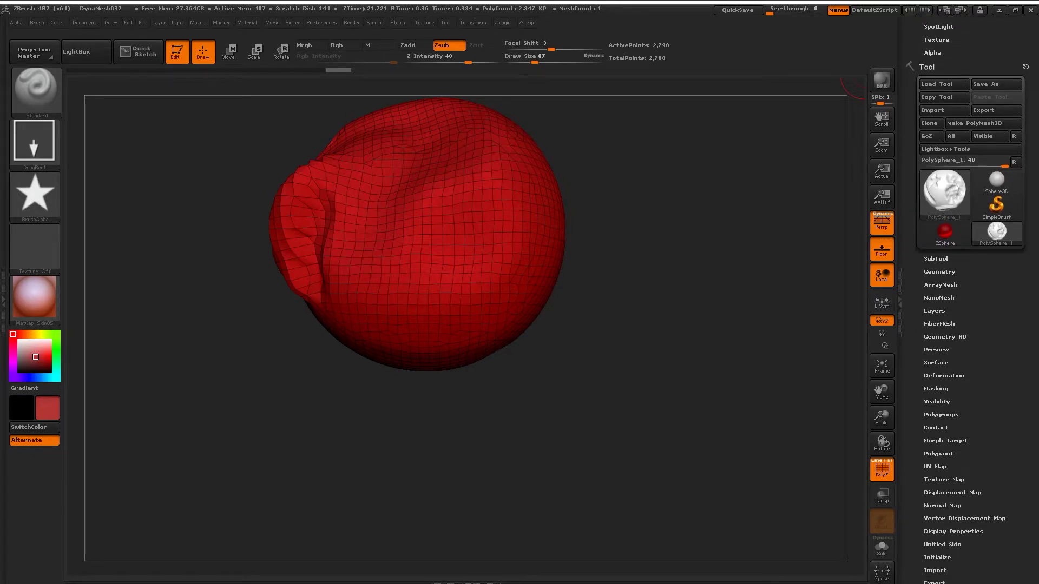
left_click(926, 66)
left_click(926, 66)
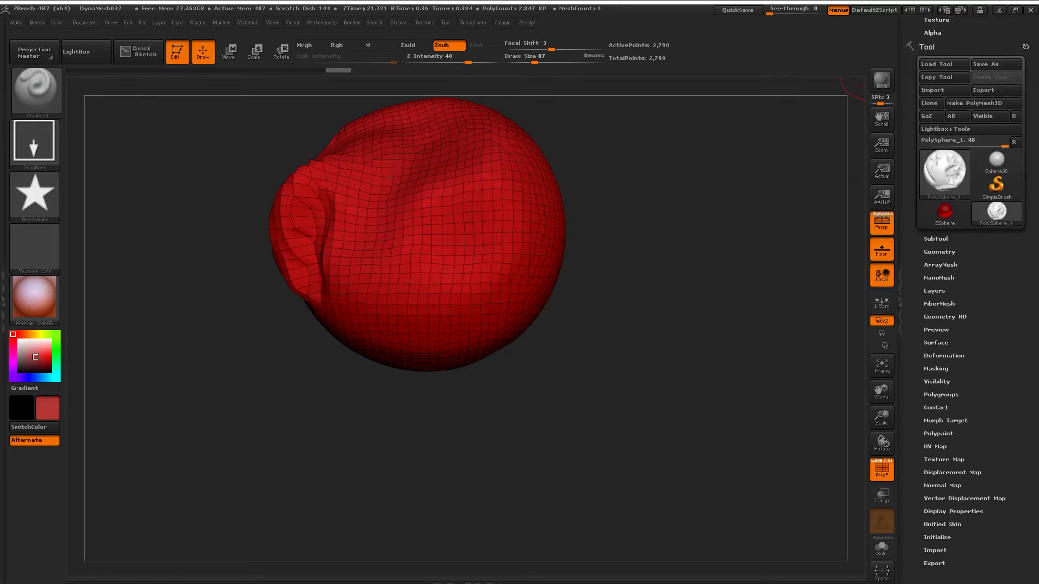
left_click(940, 264)
scroll(969, 325, "up", 2)
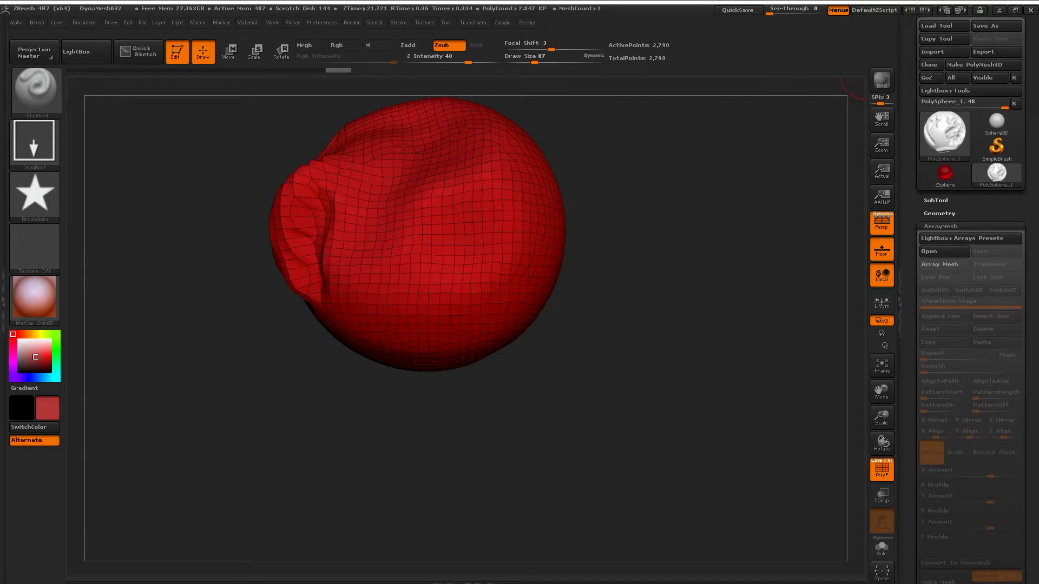
scroll(968, 325, "up", 2)
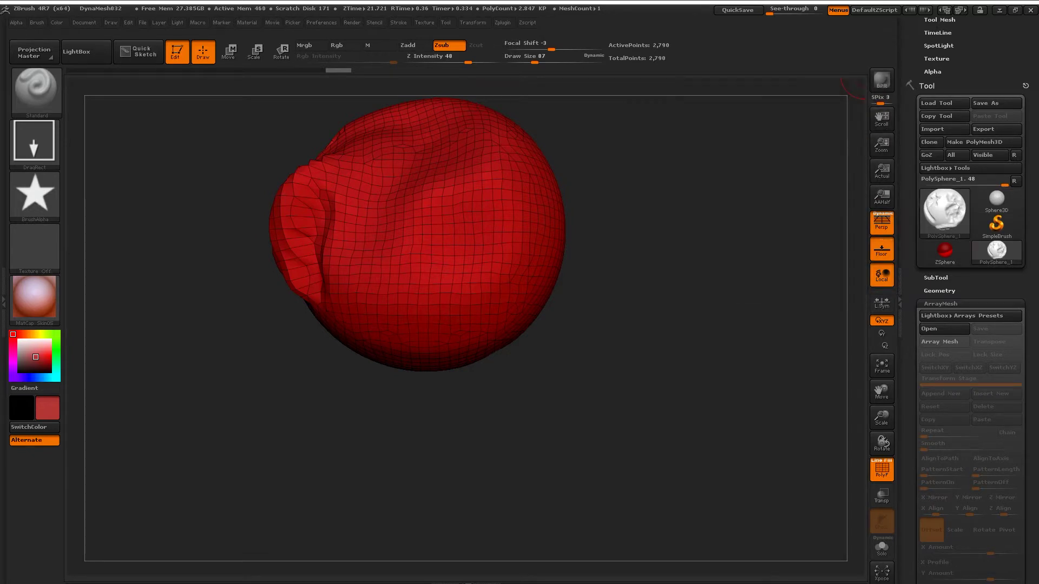
left_click(935, 277)
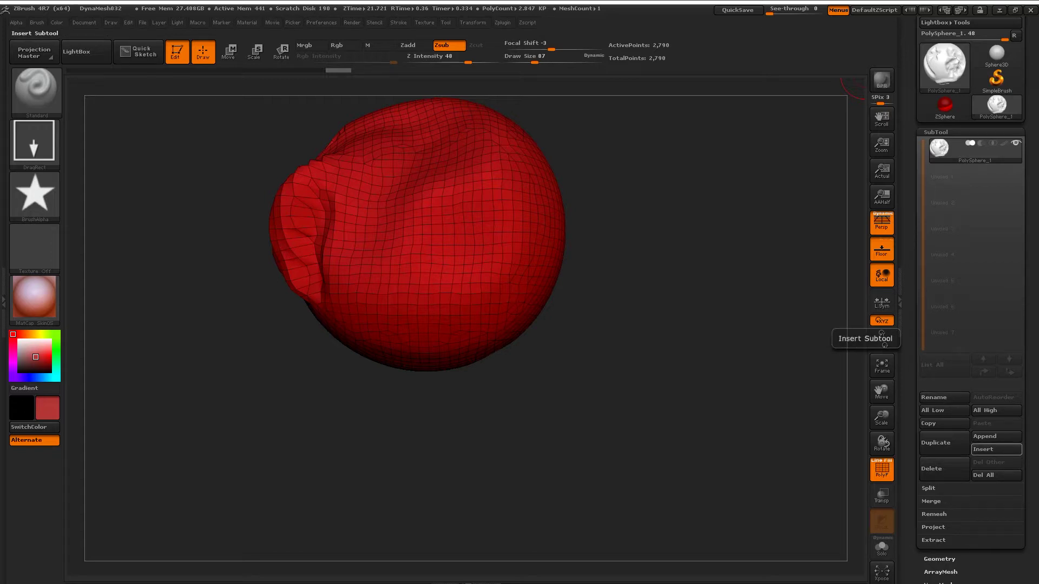
Insert a PM3D_Cube3D subtool, move it with transpose beside the sphere, and zoom out in perspective
left_click(996, 449)
left_click(622, 357)
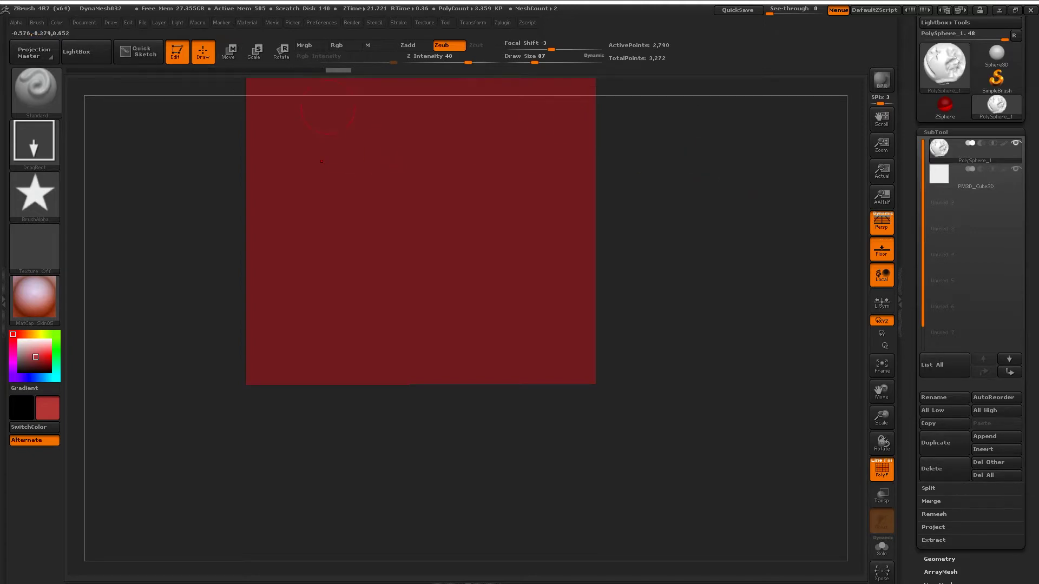
left_click(228, 52)
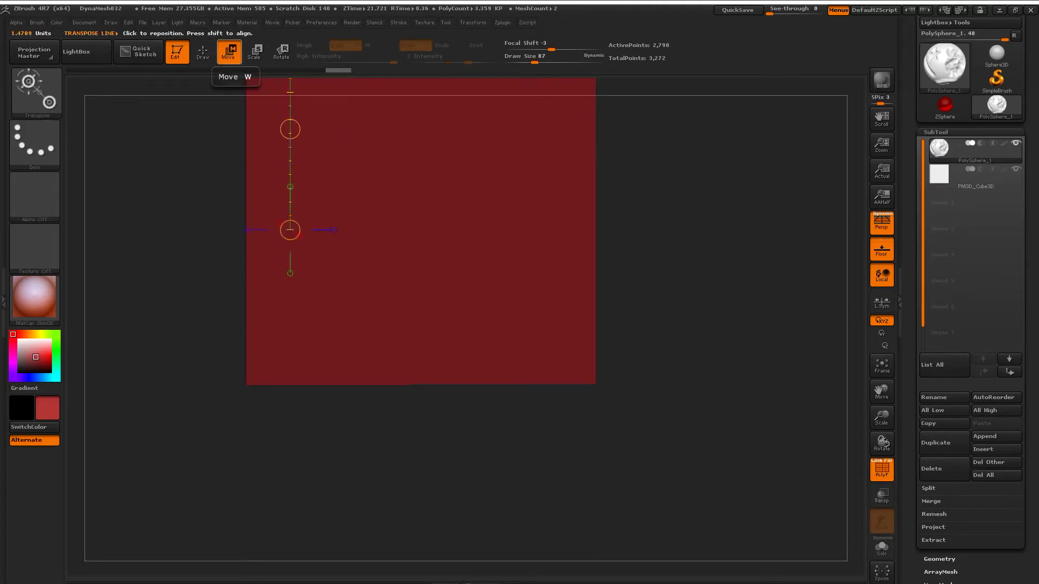
left_click_drag(422, 208, 550, 204)
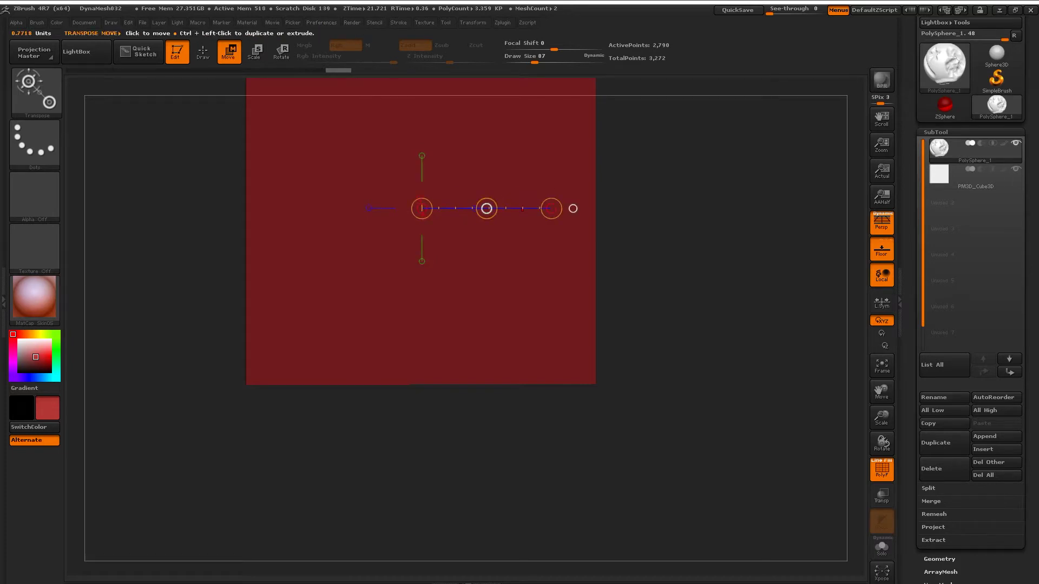
left_click_drag(549, 208, 573, 208)
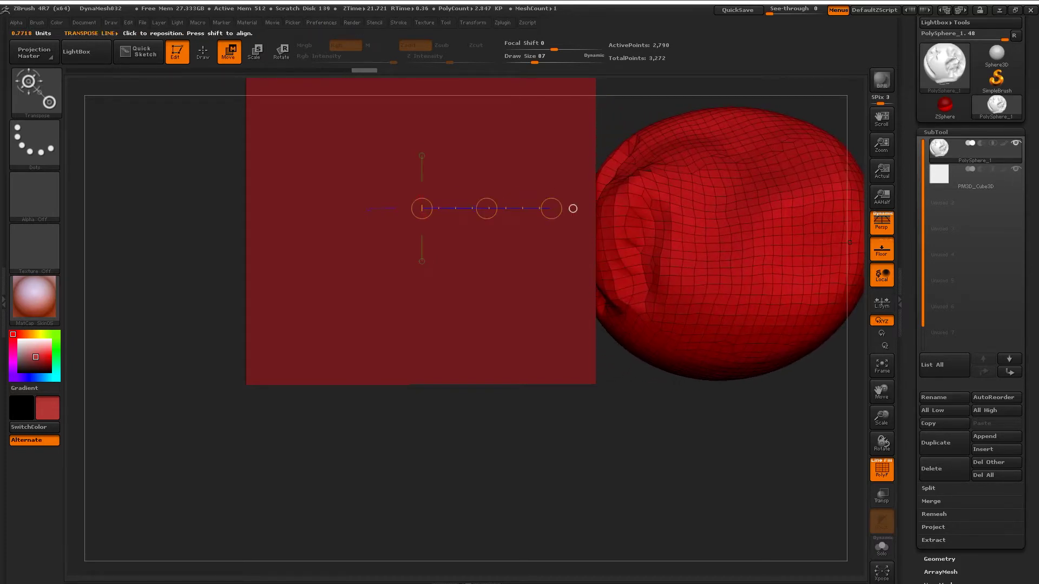
mouse_move(881, 417)
left_mouse_down()
mouse_move(881, 465)
mouse_move(898, 433)
left_mouse_up()
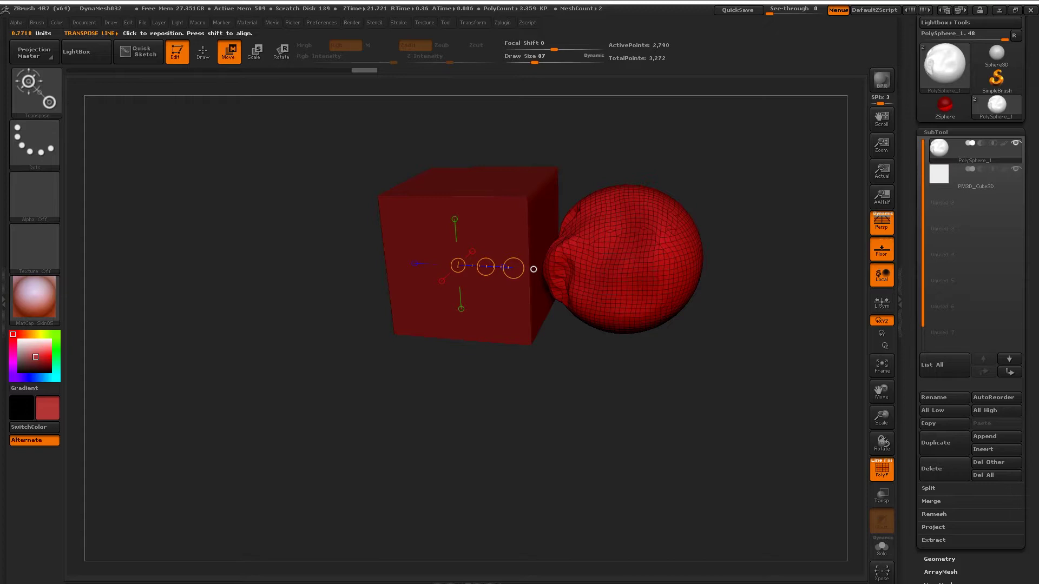
scroll(1009, 325, "down", 2)
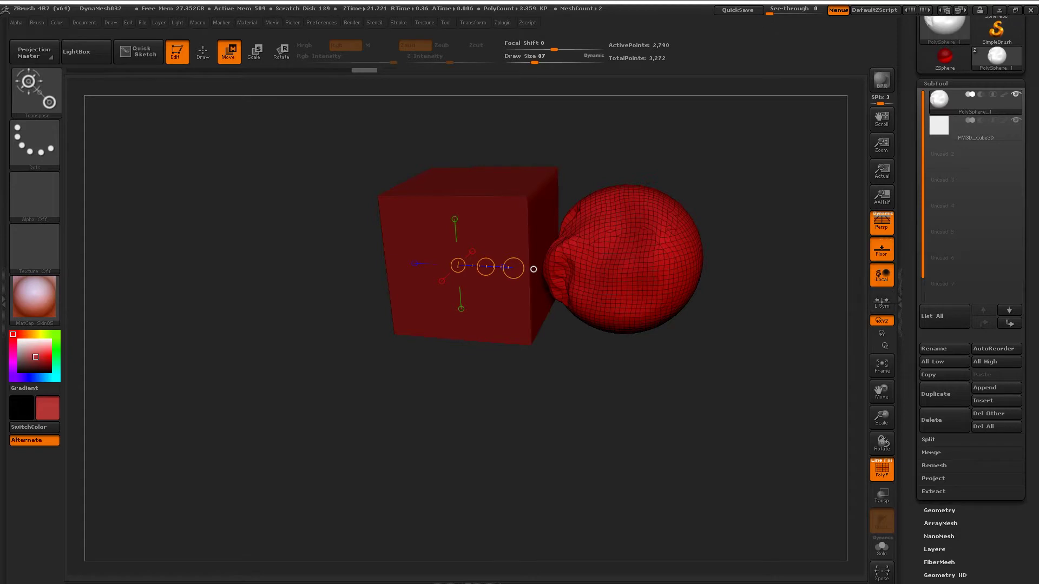
Scroll the right tray down to the Tool > Geometry subdivision options
scroll(970, 378, "down", 3)
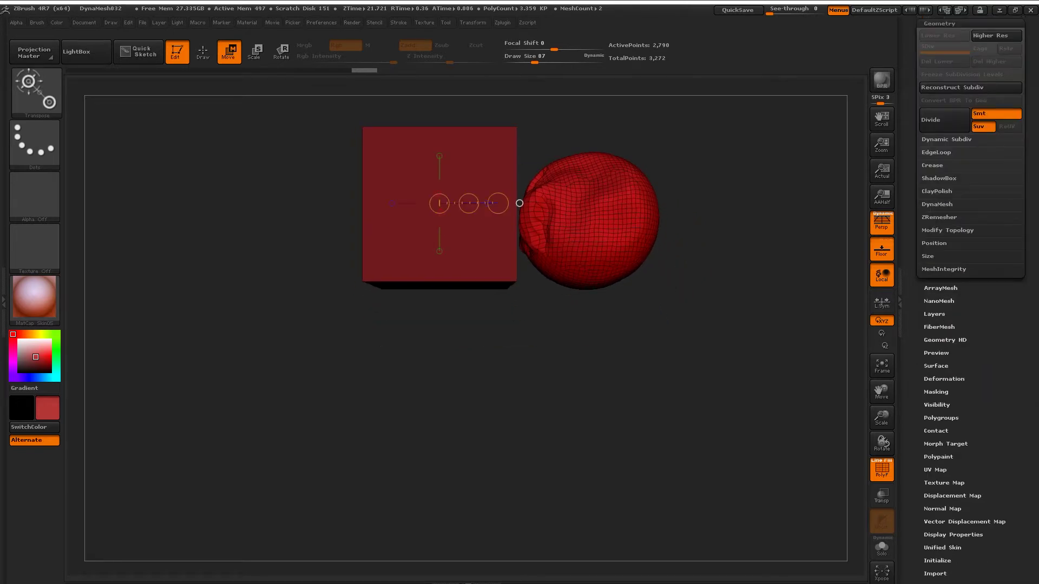
Divide the sphere to three subdivision levels, hide the PolyF wireframe, and settle at level 1
scroll(968, 135, "up", 3)
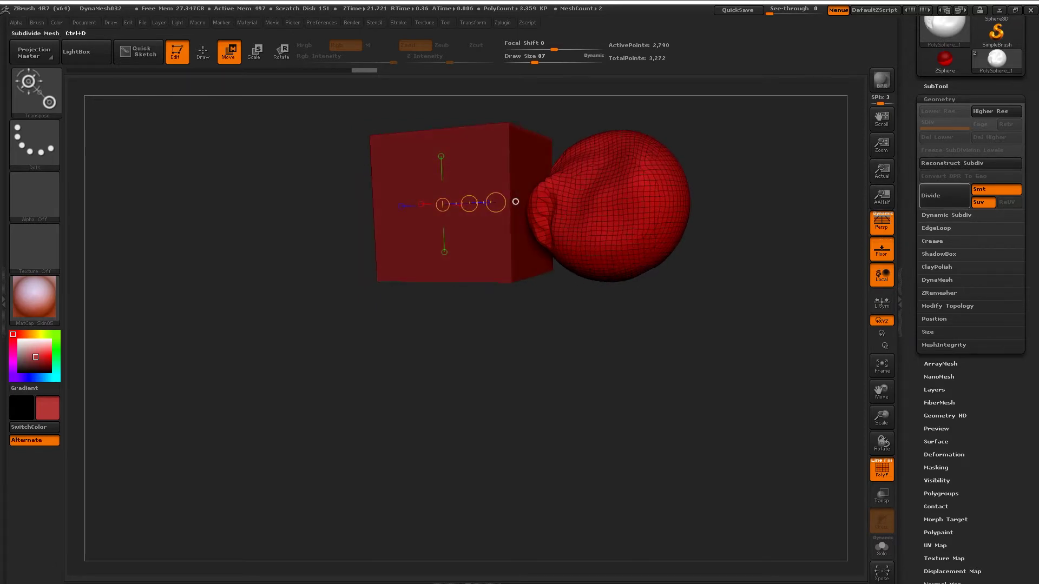
left_click(944, 196)
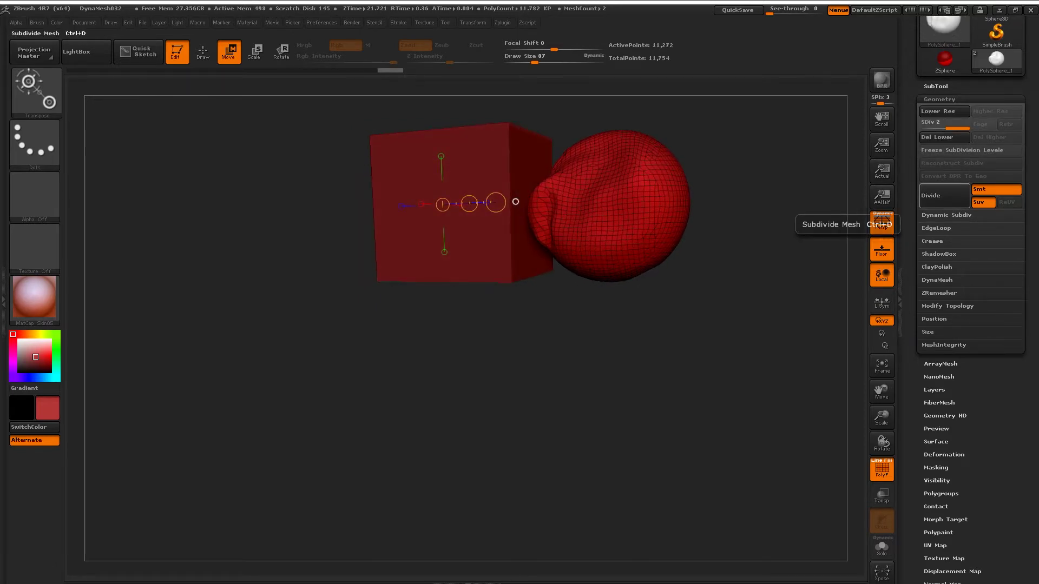
left_click(944, 195)
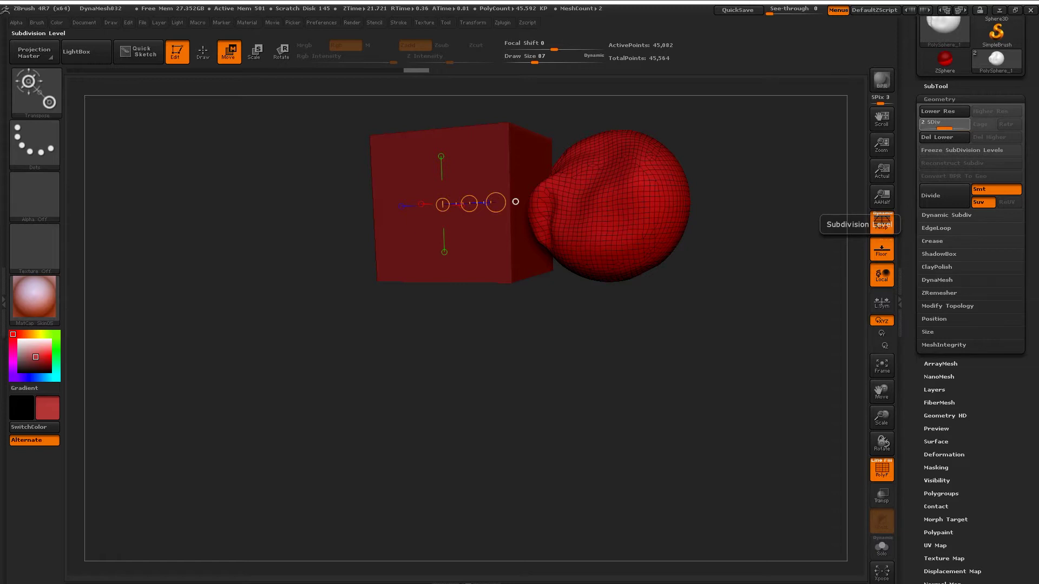
key("shift+d")
key("shift+d")
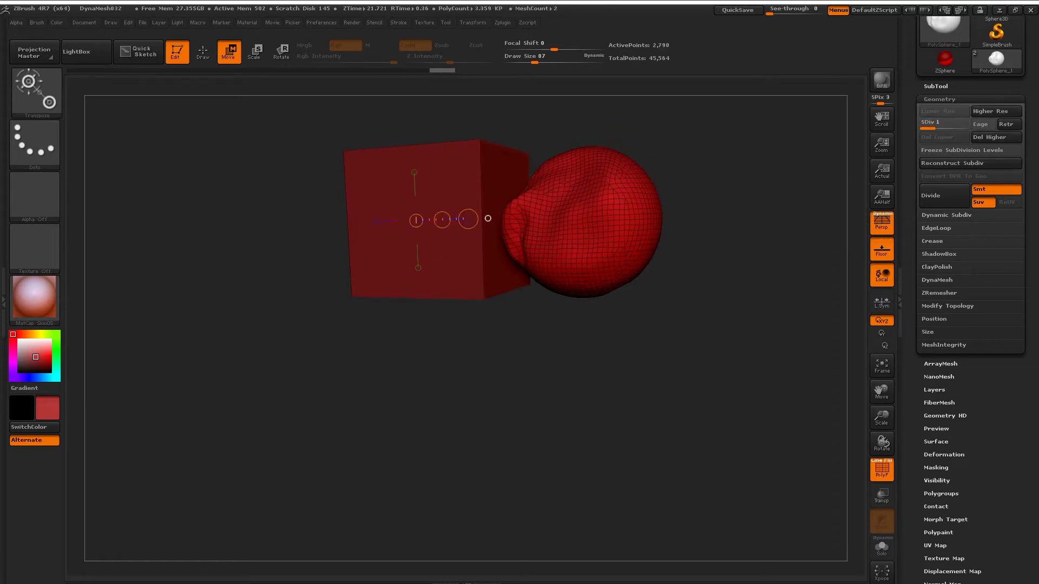
left_click(882, 468)
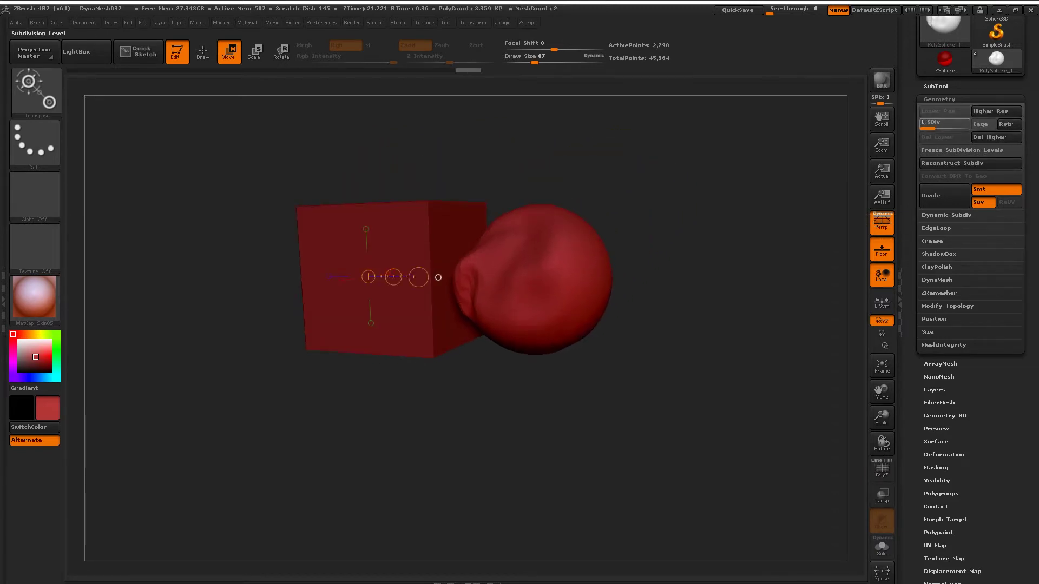
key("d")
key("d")
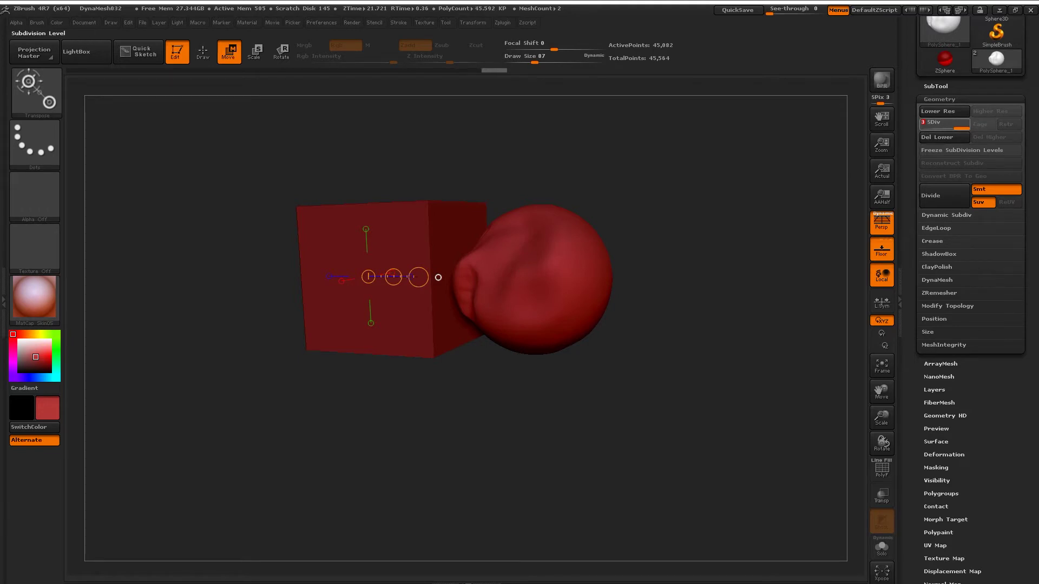
key("shift+d")
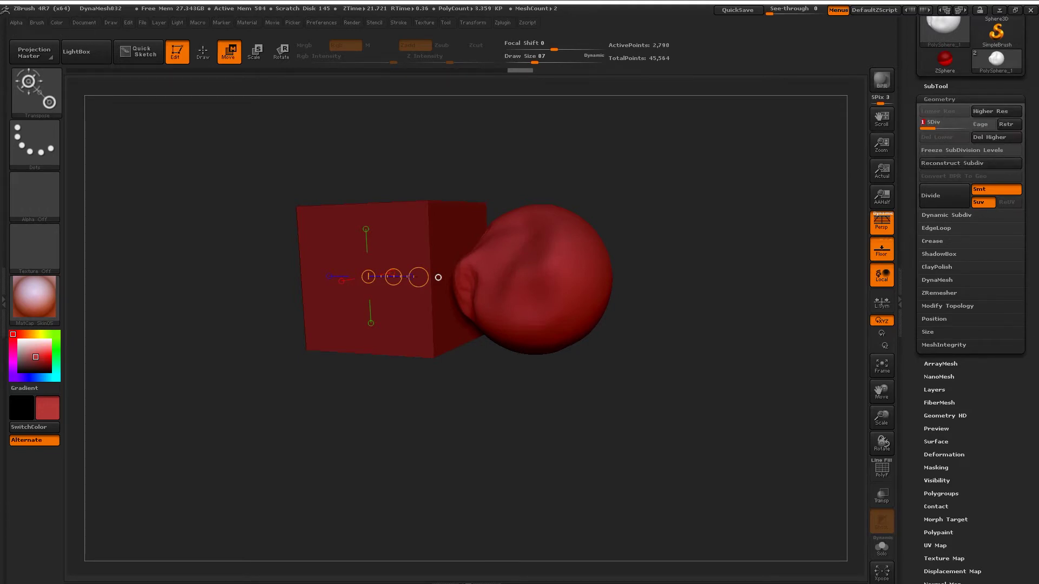
Stamp a star-alpha Zsub dent into the sphere at Draw Size 177 with a DragRect stroke
key("q")
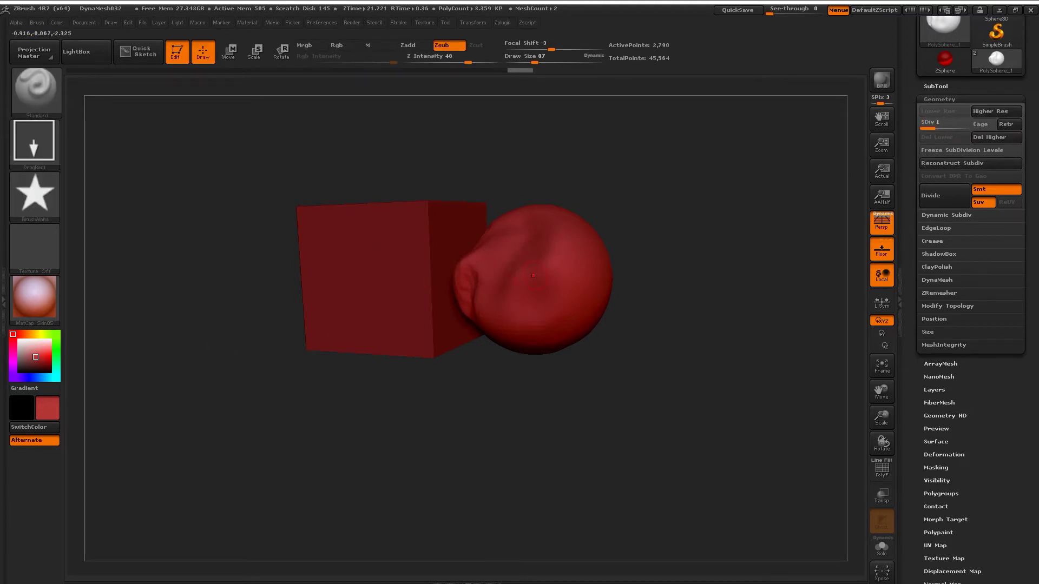
key("space")
left_click_drag(509, 246, 589, 261)
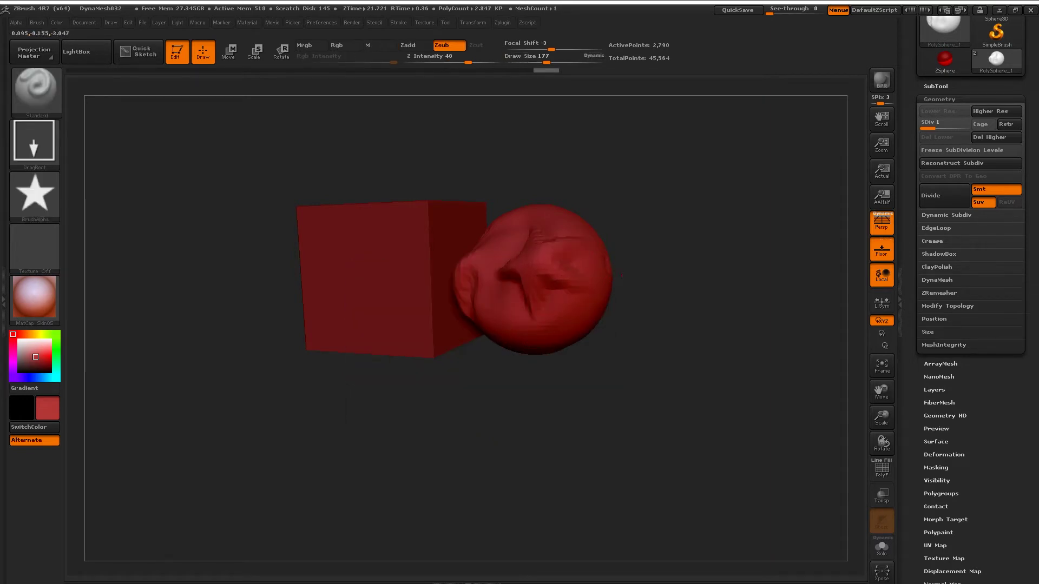
mouse_move(609, 273)
left_mouse_down()
mouse_move(617, 259)
mouse_move(572, 278)
left_mouse_up()
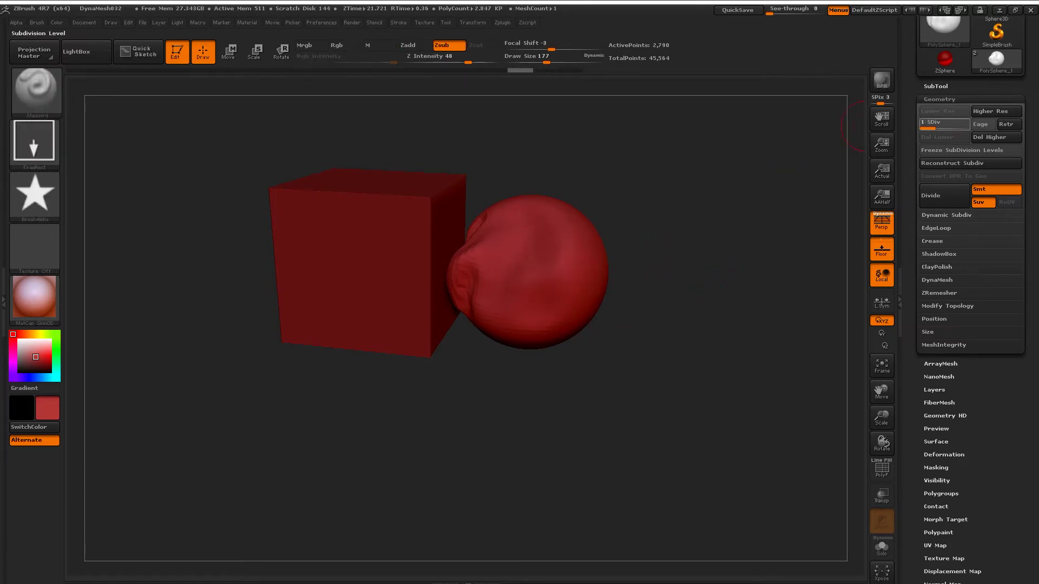
left_click_drag(527, 258, 573, 281)
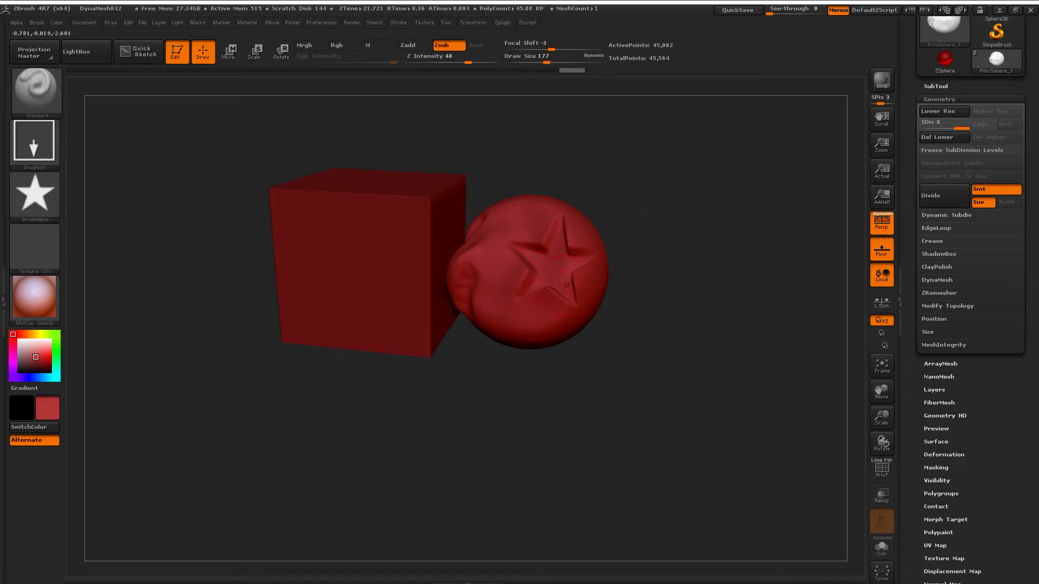
left_click_drag(676, 270, 730, 255, "shift")
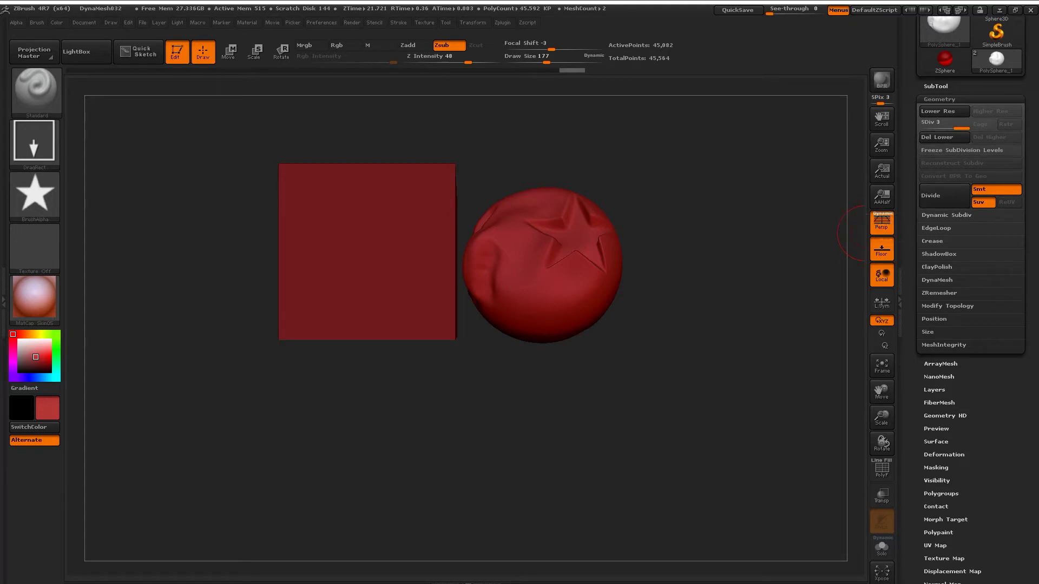
left_click(946, 215)
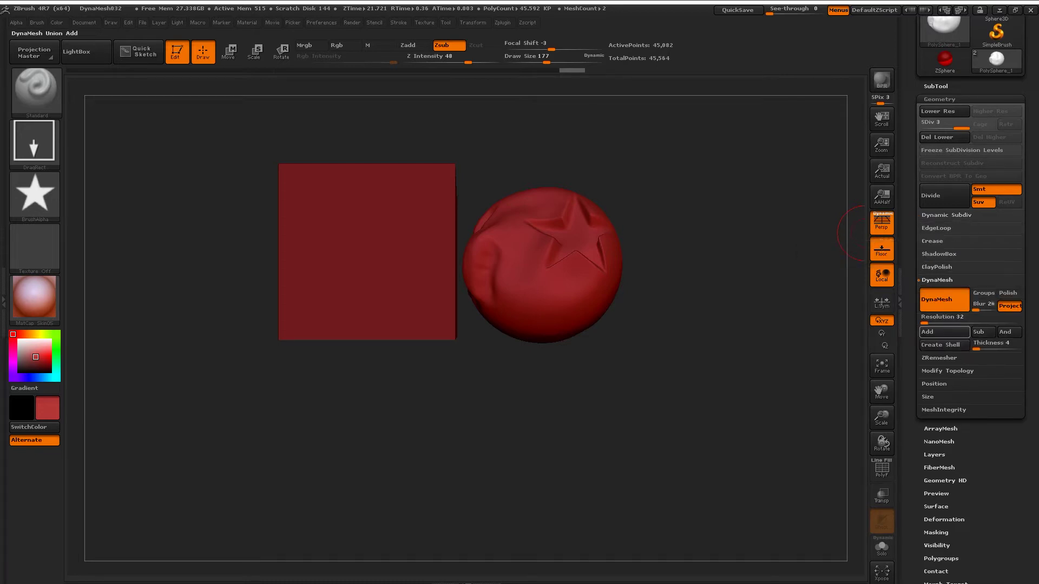
Expand the ZRemesher and DynaMesh options and zoom out so both models appear smaller
left_click(939, 344)
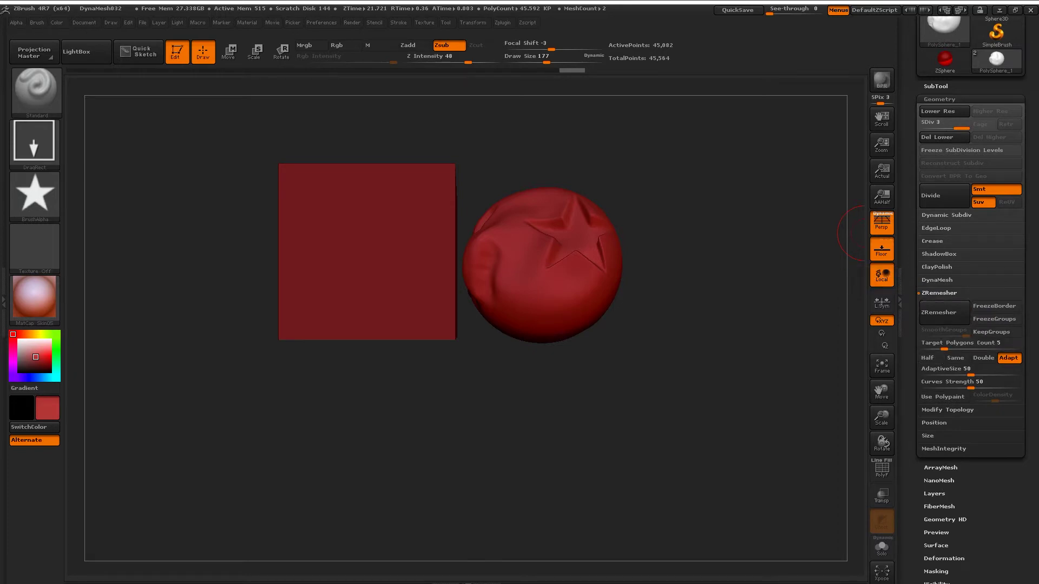
left_click(936, 279)
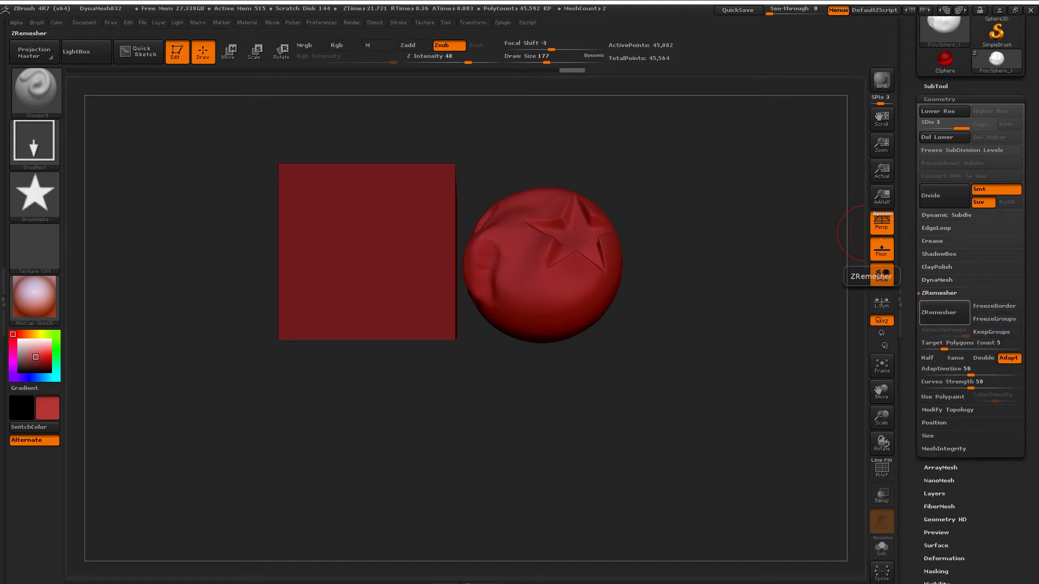
left_click_drag(689, 253, 639, 297, "alt")
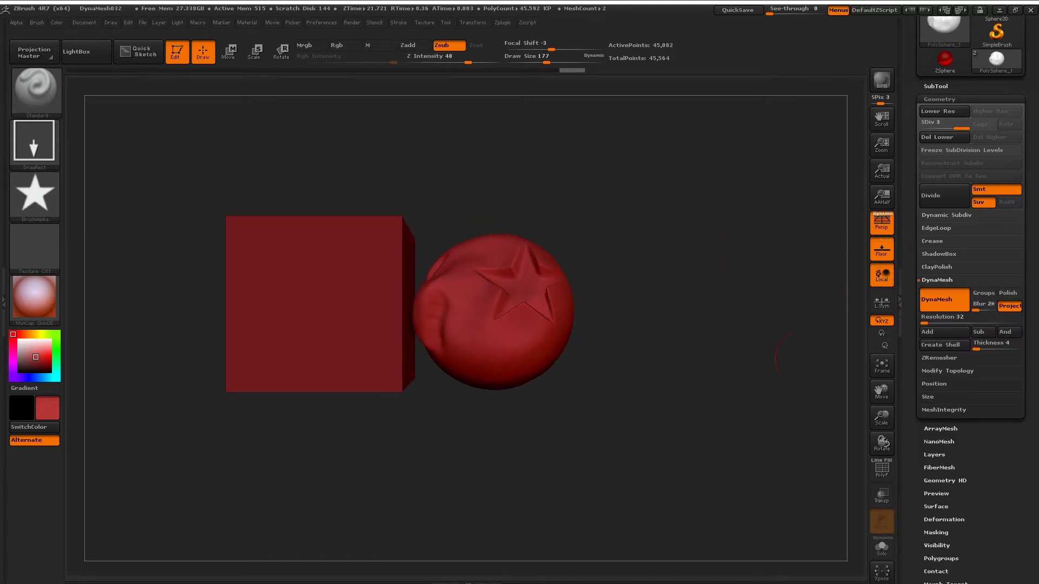
left_click_drag(881, 416, 881, 428)
left_click_drag(758, 355, 784, 393, "alt")
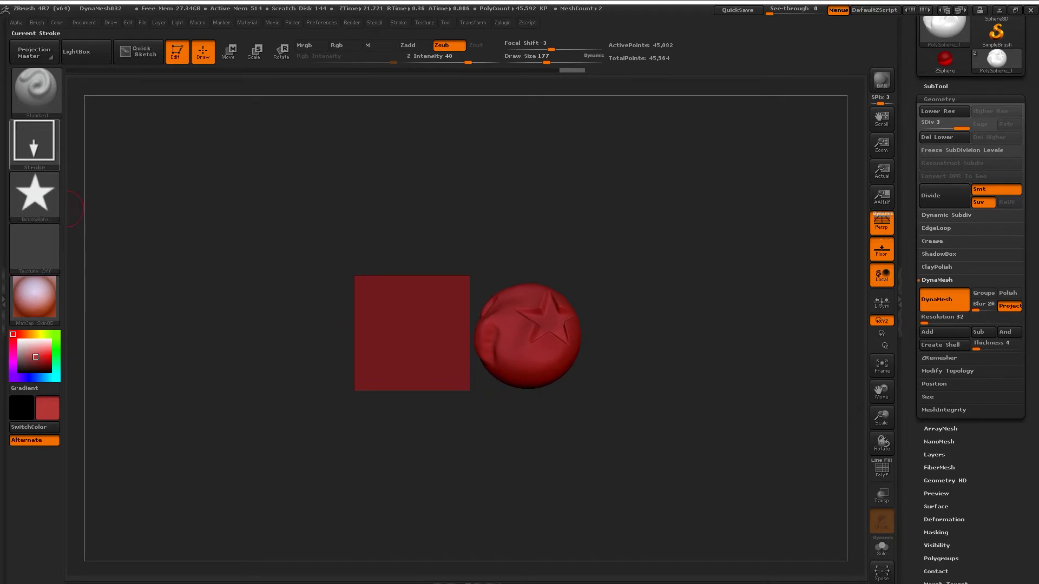
left_click(35, 89)
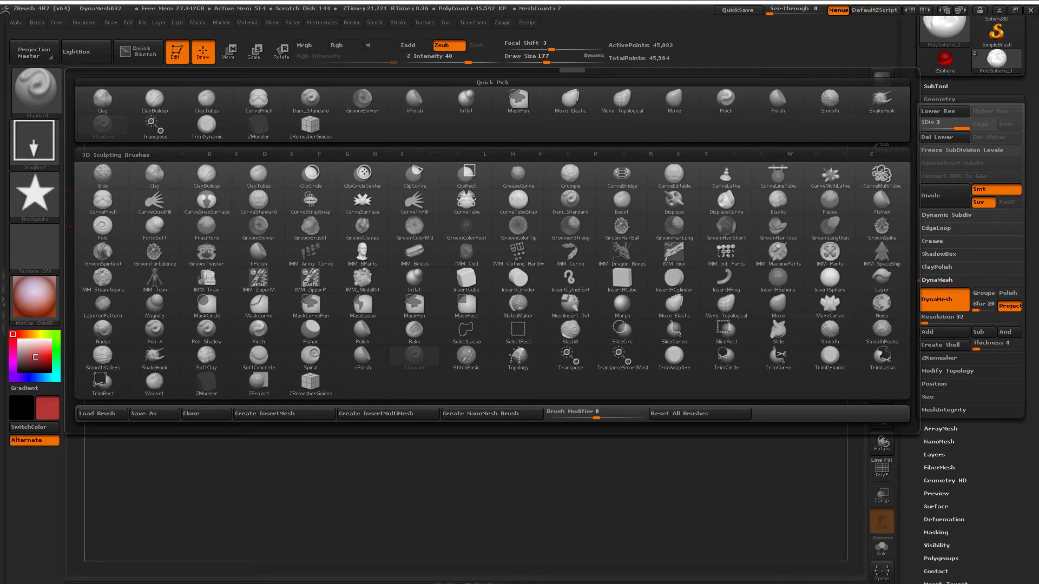
Pull the sphere into a teardrop with the Move Elastic brush at Draw Size 550
key("m")
left_click(672, 303)
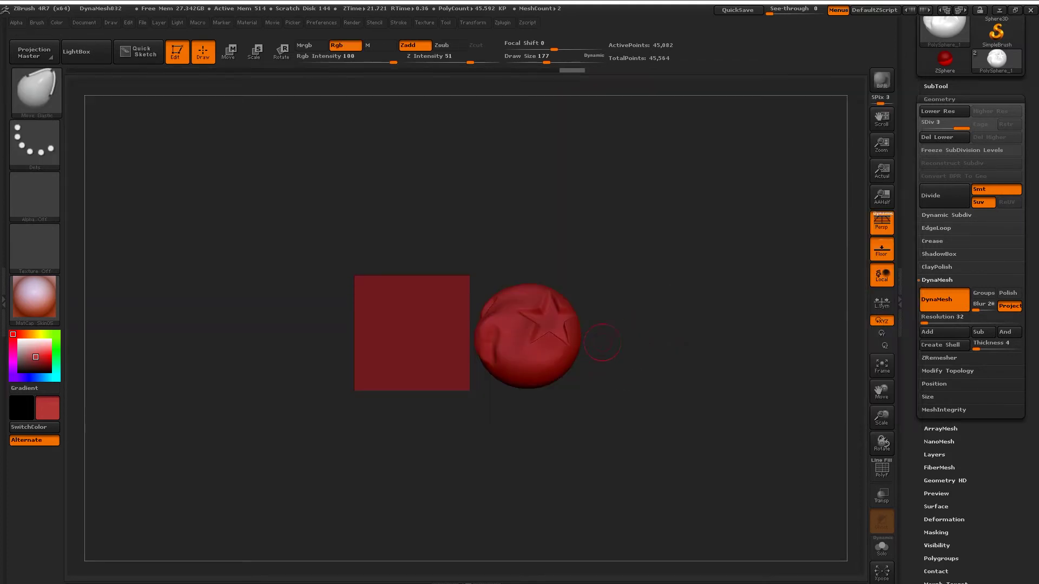
key("space")
left_click_drag(600, 314, 622, 314)
mouse_move(547, 346)
left_mouse_down()
mouse_move(590, 390)
mouse_move(719, 460)
left_mouse_up()
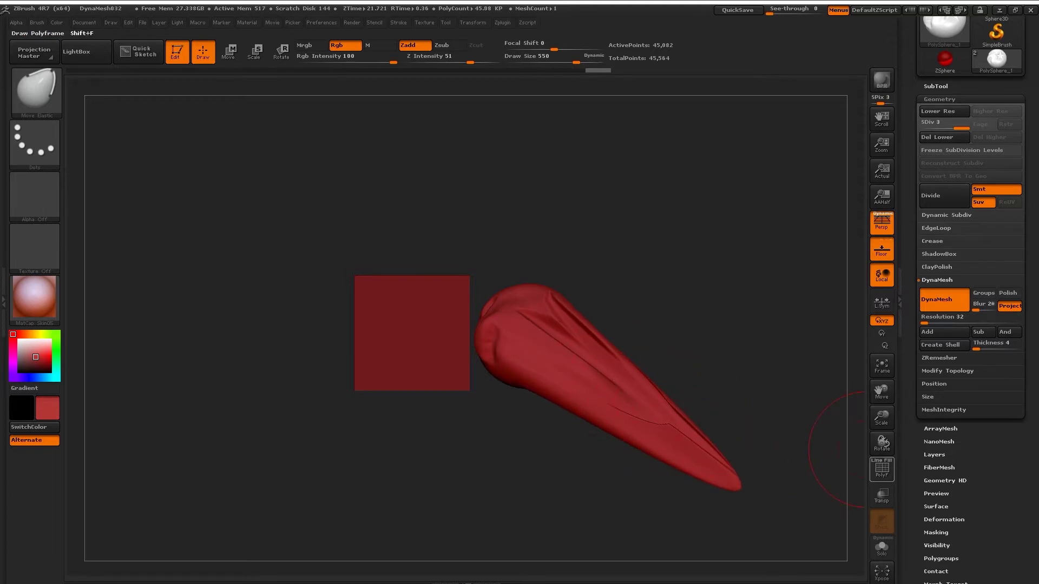
With PolyF on, bend the tip down into a tentacle and re-DynaMesh it to 6.751 KP
left_click(882, 469)
left_click_drag(740, 395, 623, 421, "alt")
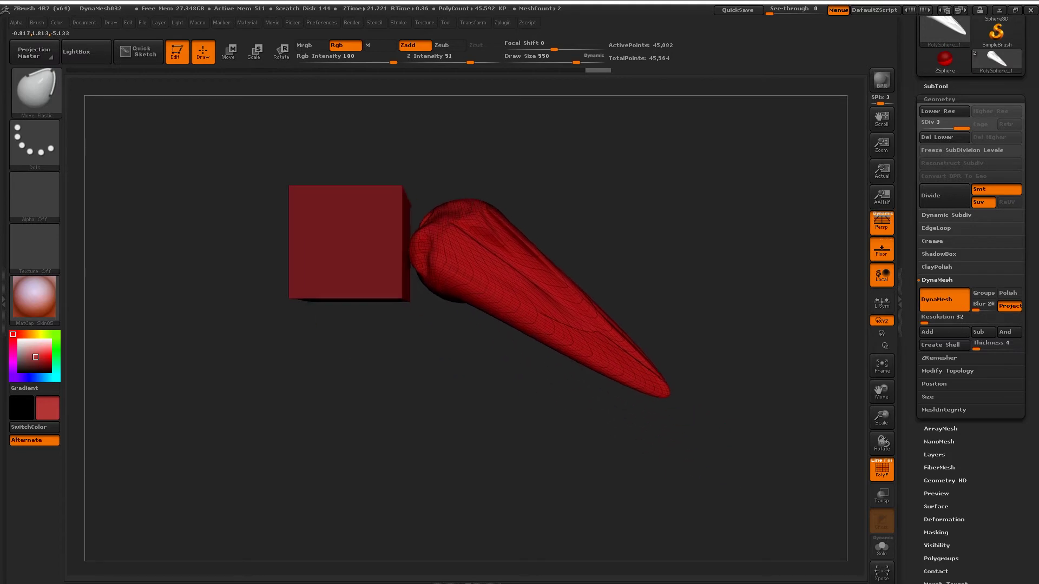
left_click_drag(657, 390, 674, 560)
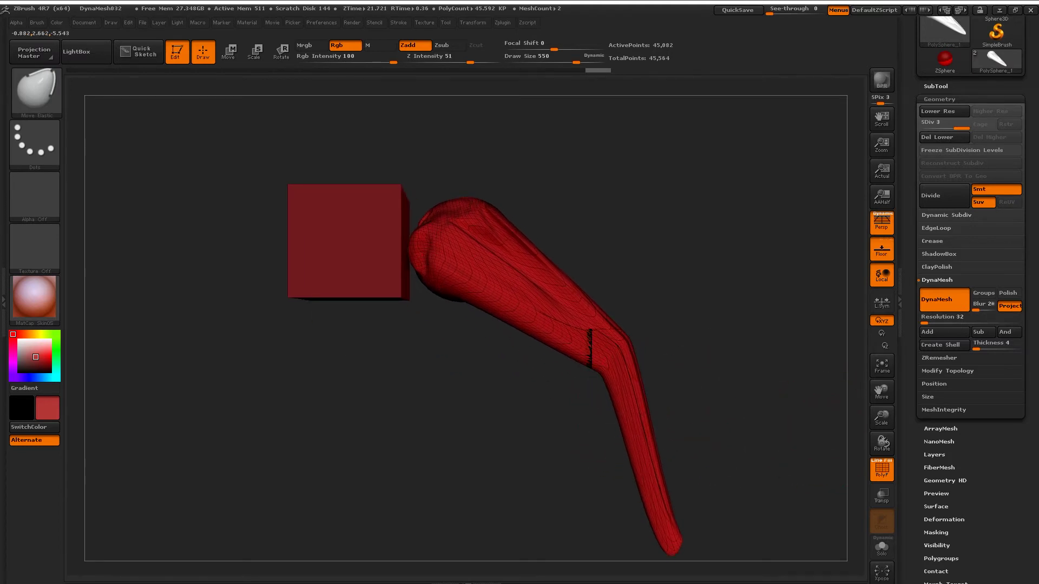
left_click_drag(666, 411, 636, 340, "alt")
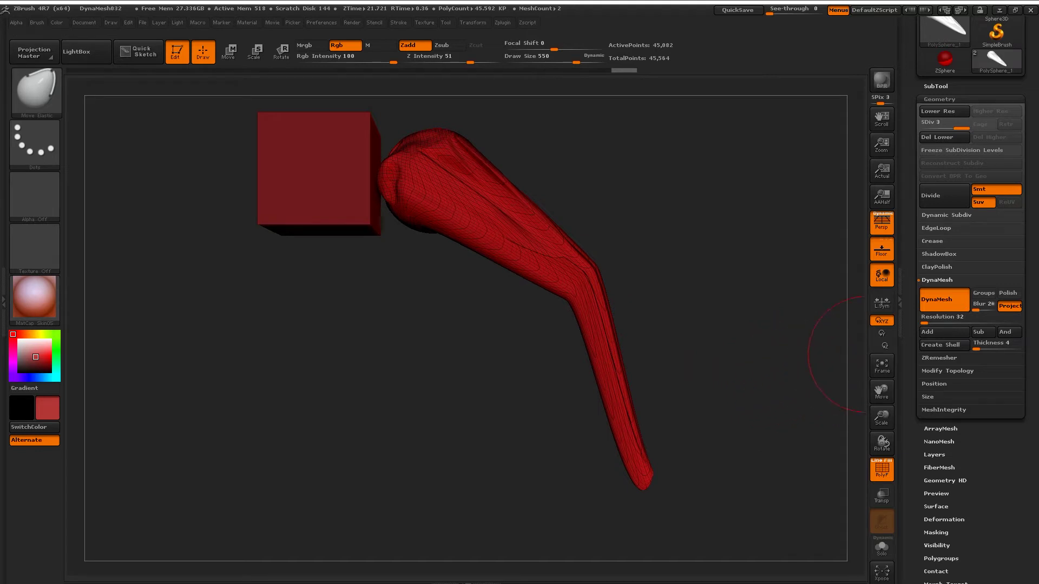
left_click_drag(710, 335, 741, 257, "ctrl")
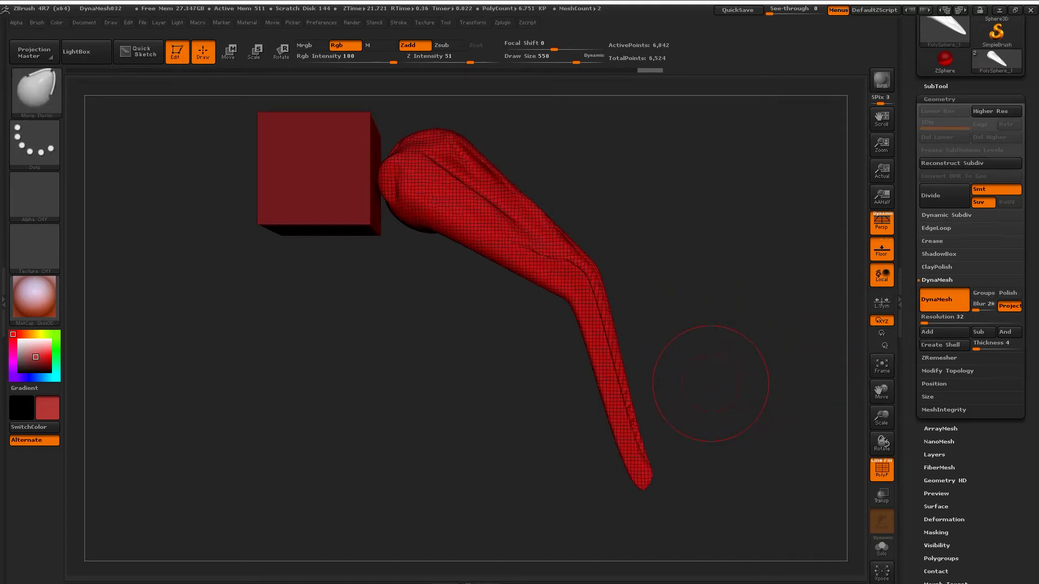
left_click_drag(698, 383, 733, 334, "ctrl")
mouse_move(614, 254)
left_mouse_down()
mouse_move(695, 325)
mouse_move(776, 343)
left_mouse_up()
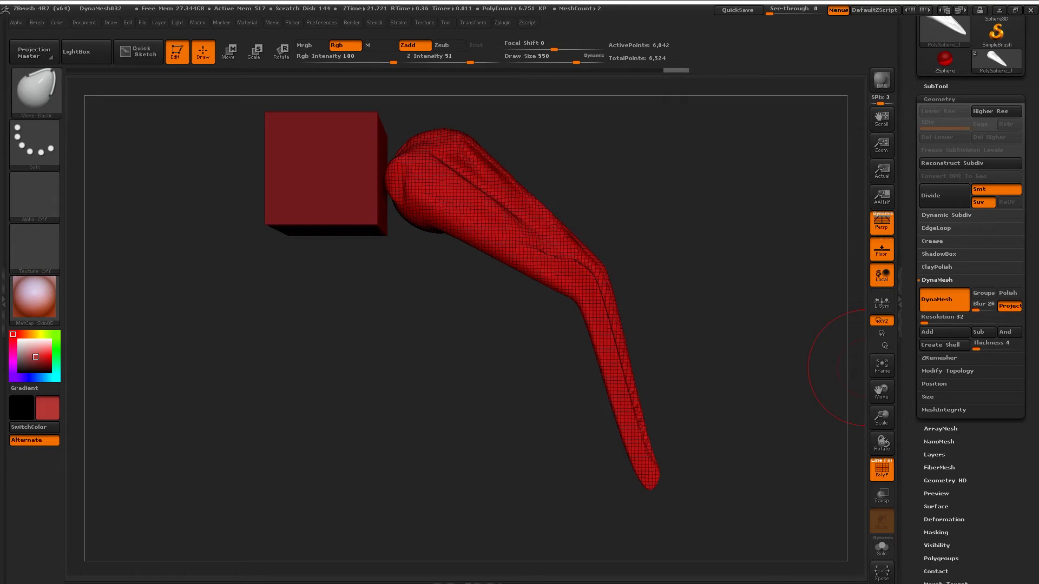
ZRemesh the bent tentacle into clean quads, then zoom and rotate to inspect it beside the cube
left_click(939, 358)
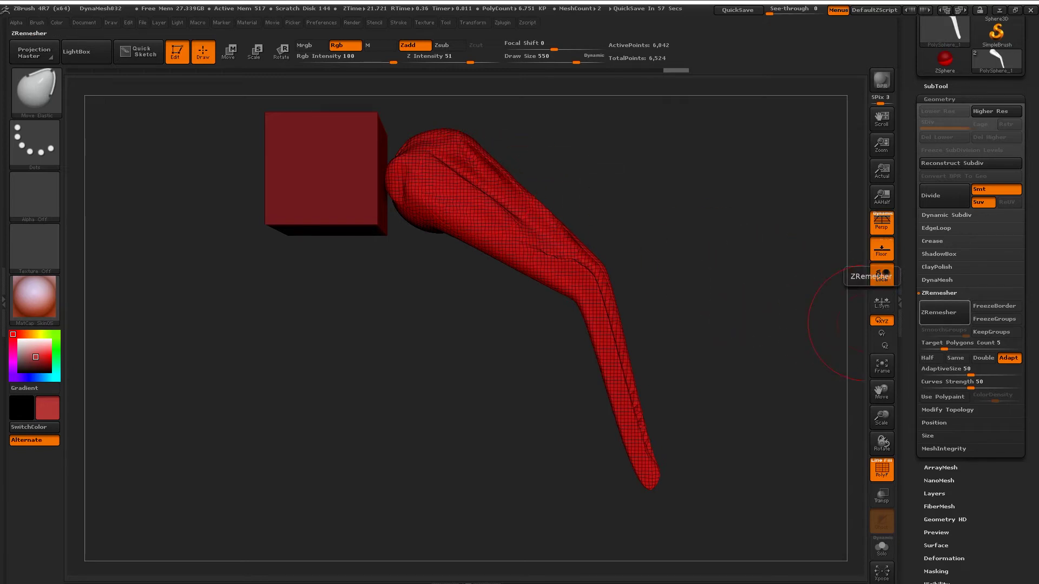
left_click(938, 313)
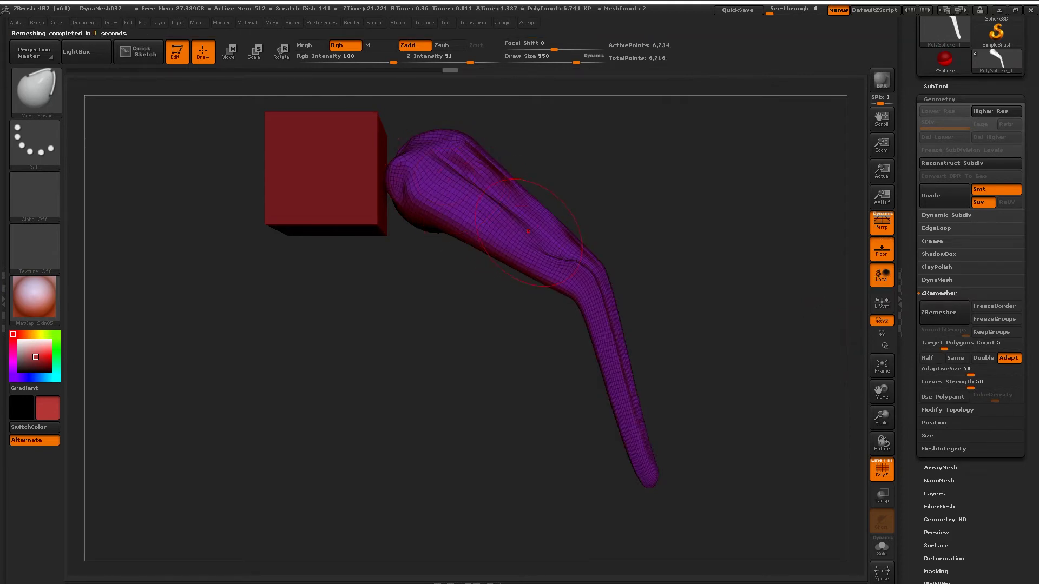
left_click_drag(882, 417, 757, 427)
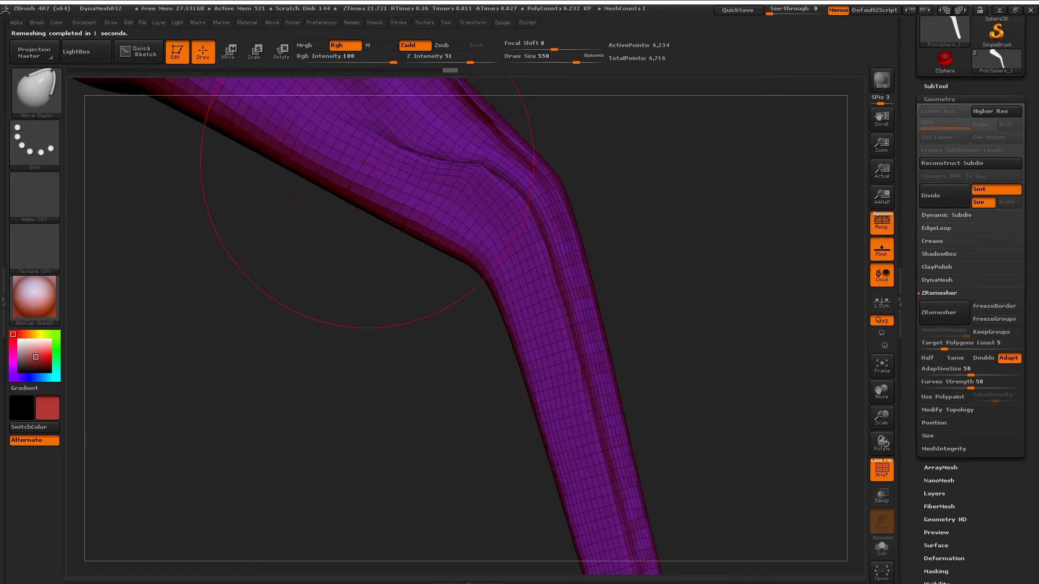
left_click_drag(881, 417, 855, 405)
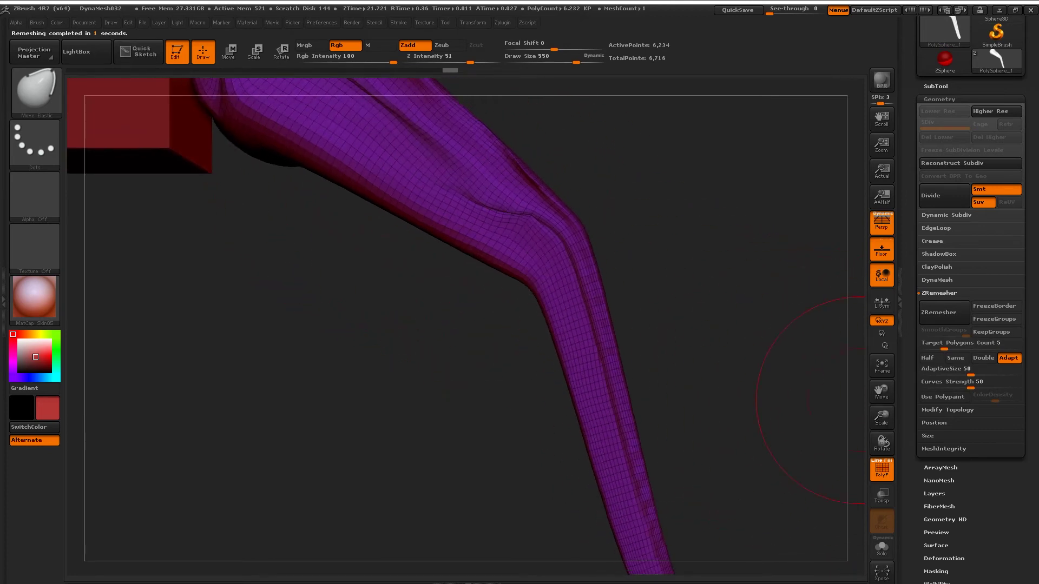
scroll(968, 325, "down", 5)
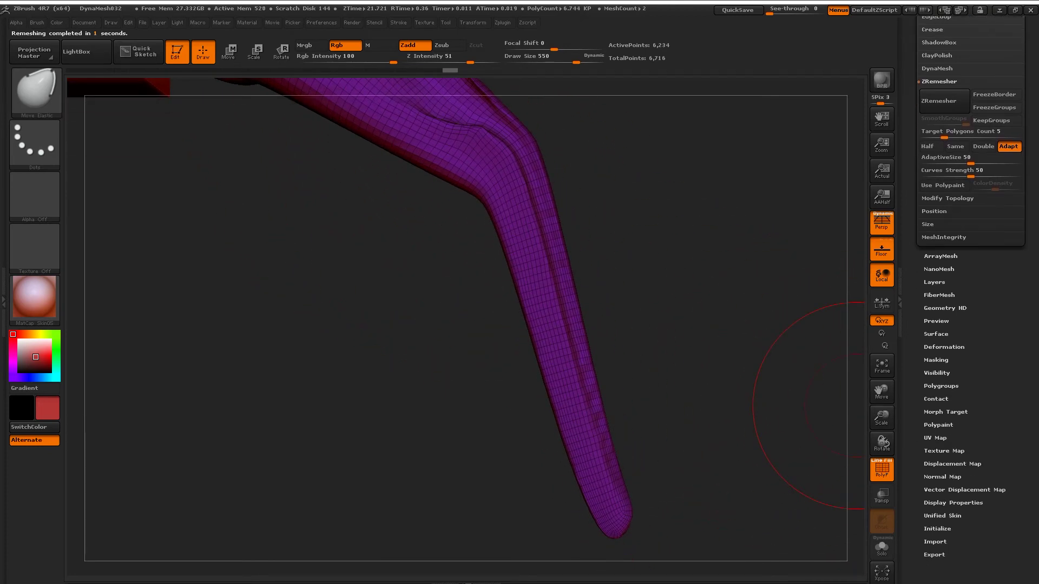
scroll(969, 324, "down", 1)
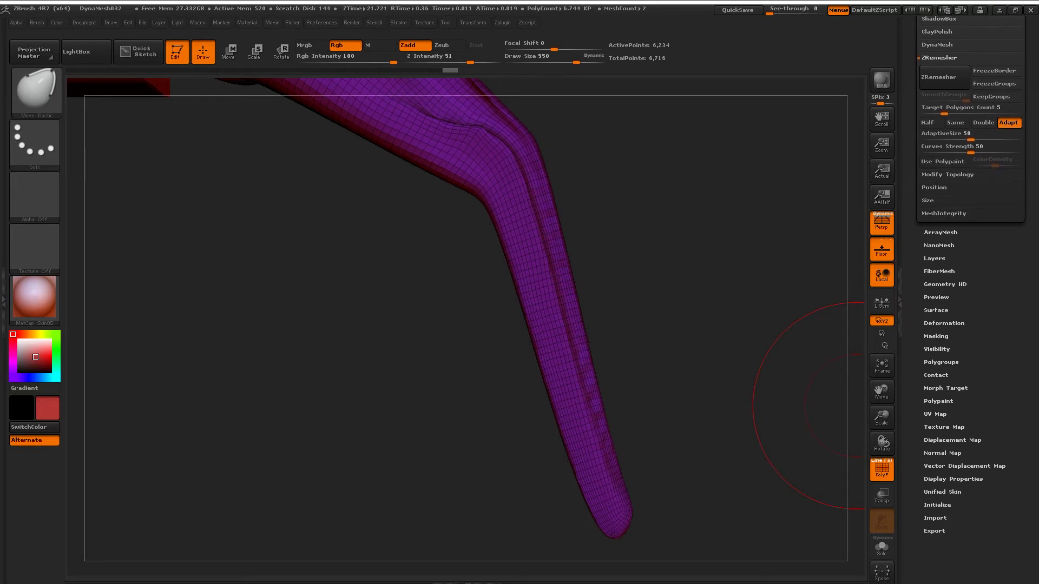
mouse_move(789, 395)
left_mouse_down()
mouse_move(625, 278)
mouse_move(695, 274)
mouse_move(540, 273)
left_mouse_up()
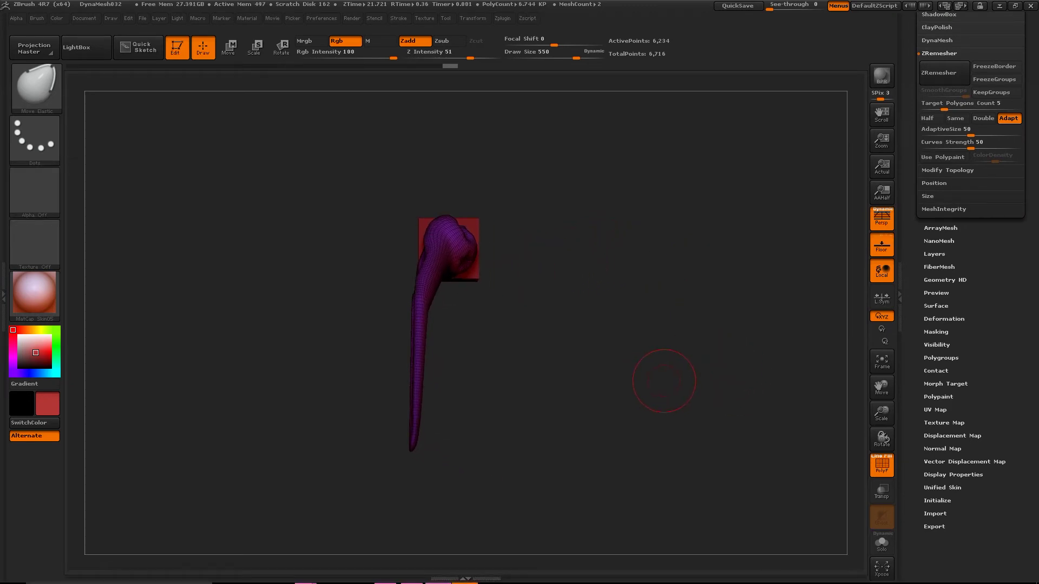
Show the Polygroups options (Auto Groups, Groups By Normals) and turn the tentacle to view its head end
scroll(963, 401, "down", 1)
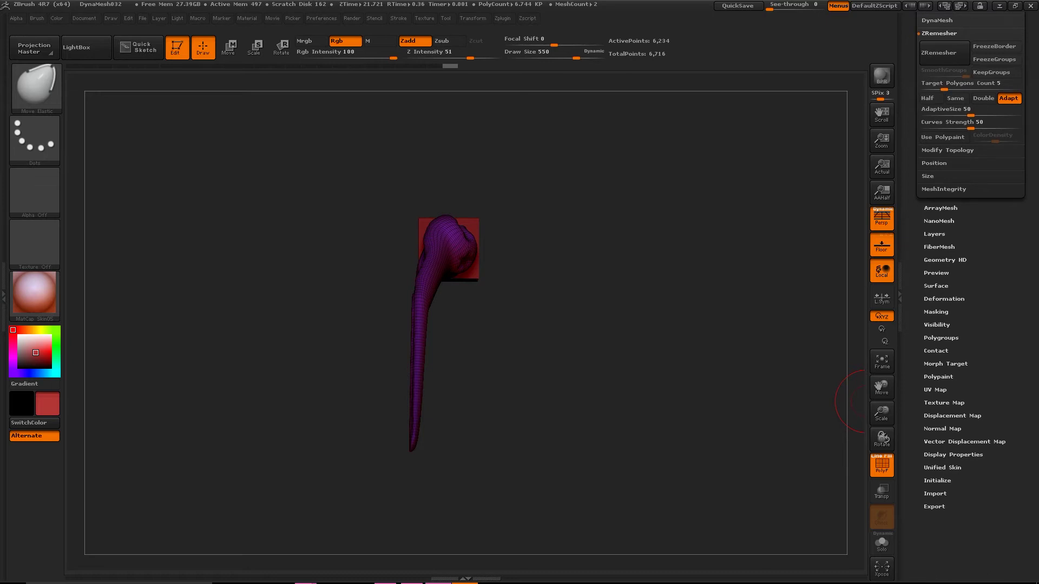
left_click(941, 338)
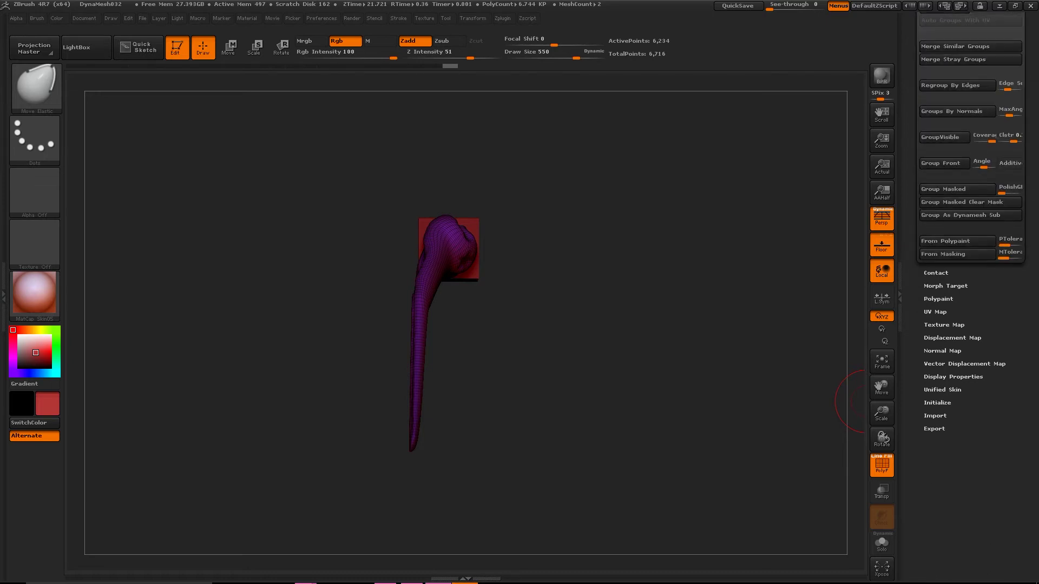
scroll(962, 324, "down", 3)
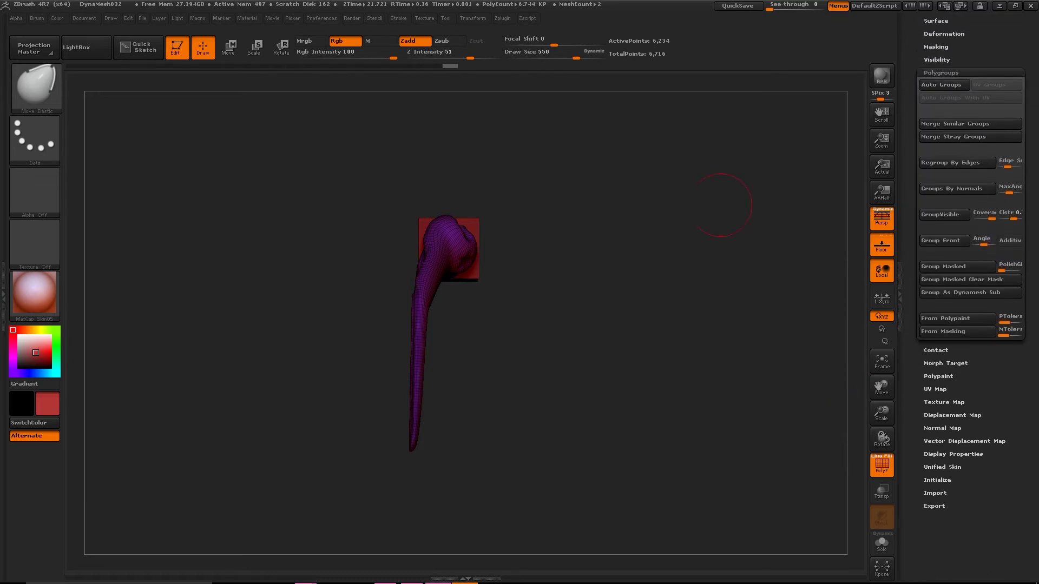
left_click_drag(722, 204, 679, 235)
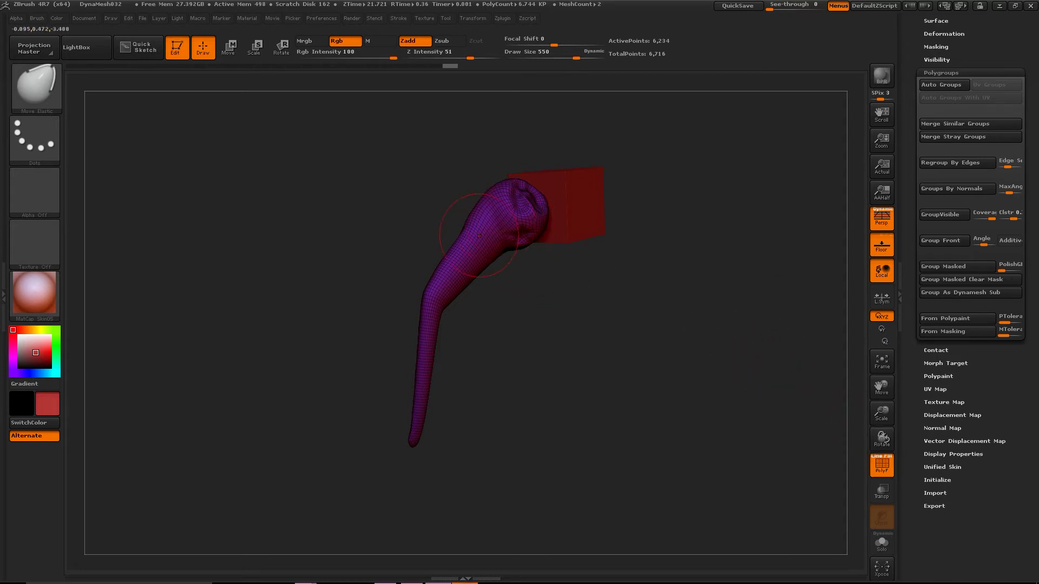
left_click_drag(519, 270, 459, 281)
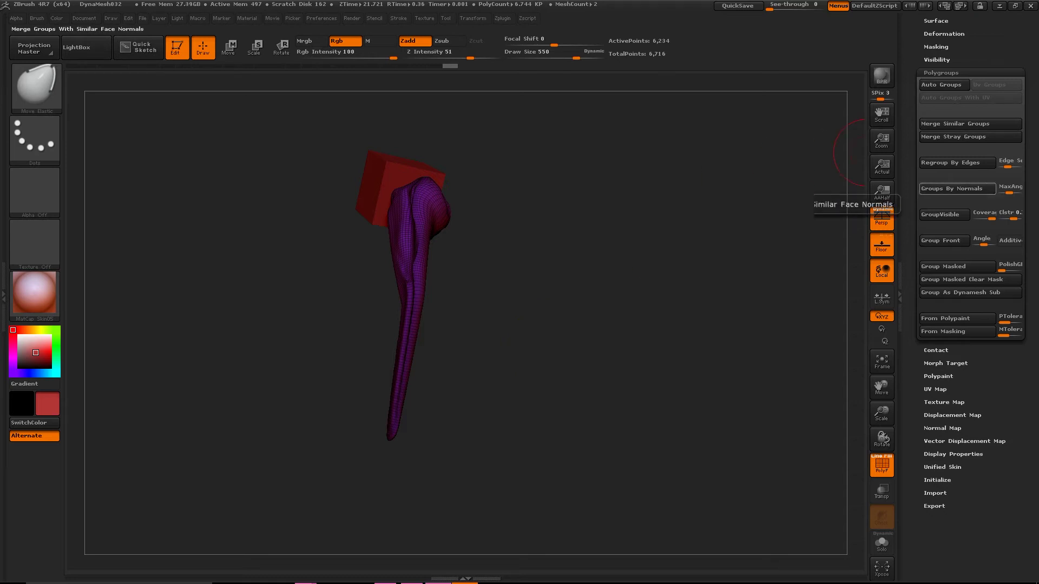
scroll(970, 284, "up", 1)
scroll(971, 284, "up", 5)
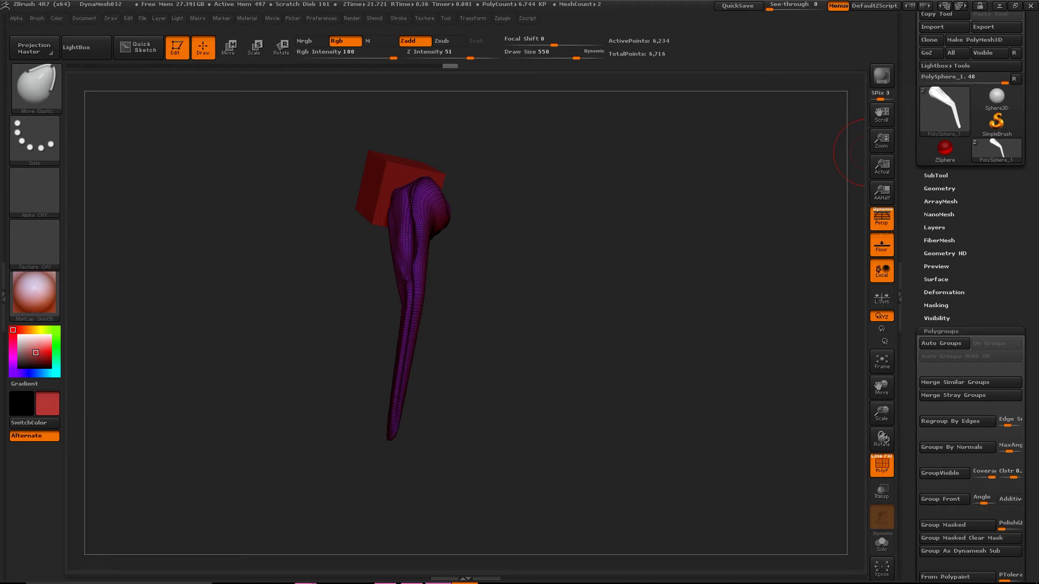
Inflate and Spherize the tentacle from the Deformation options to thicken and round it
scroll(970, 284, "down", 1)
left_click(943, 288)
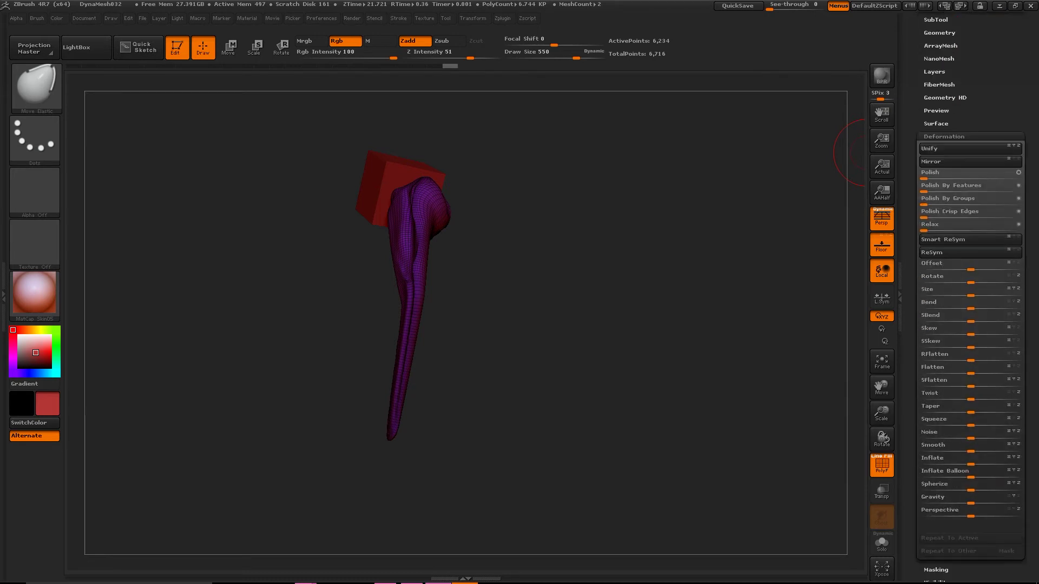
left_click_drag(703, 270, 666, 262)
left_click_drag(636, 295, 606, 303)
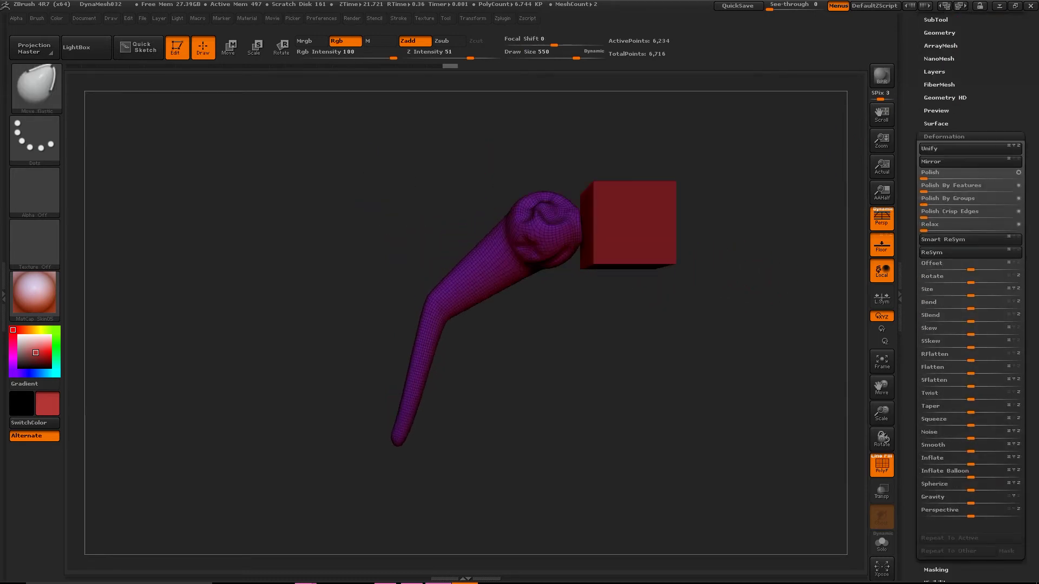
left_click_drag(615, 338, 638, 346)
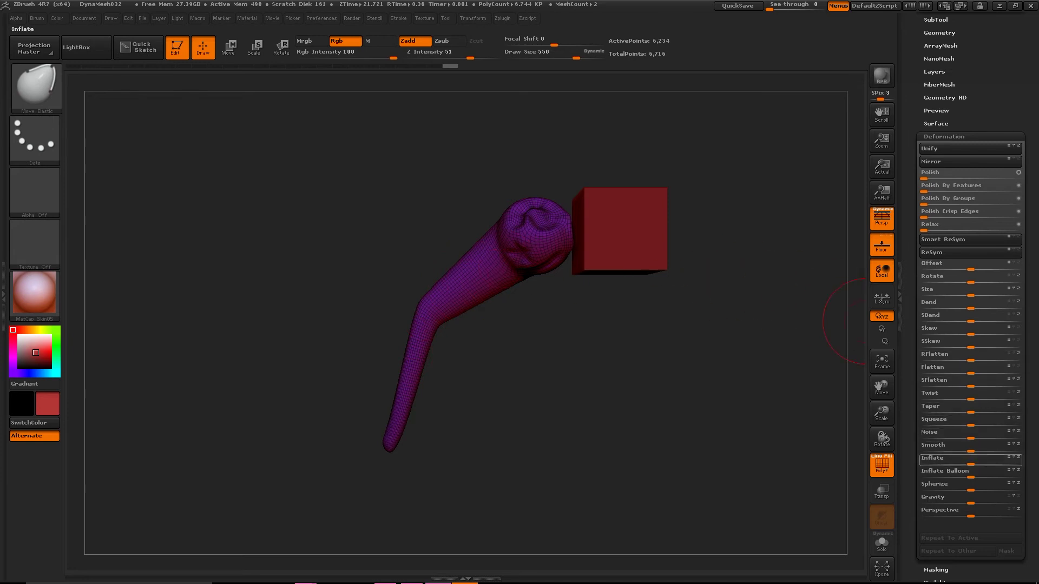
left_click_drag(968, 460, 1013, 463)
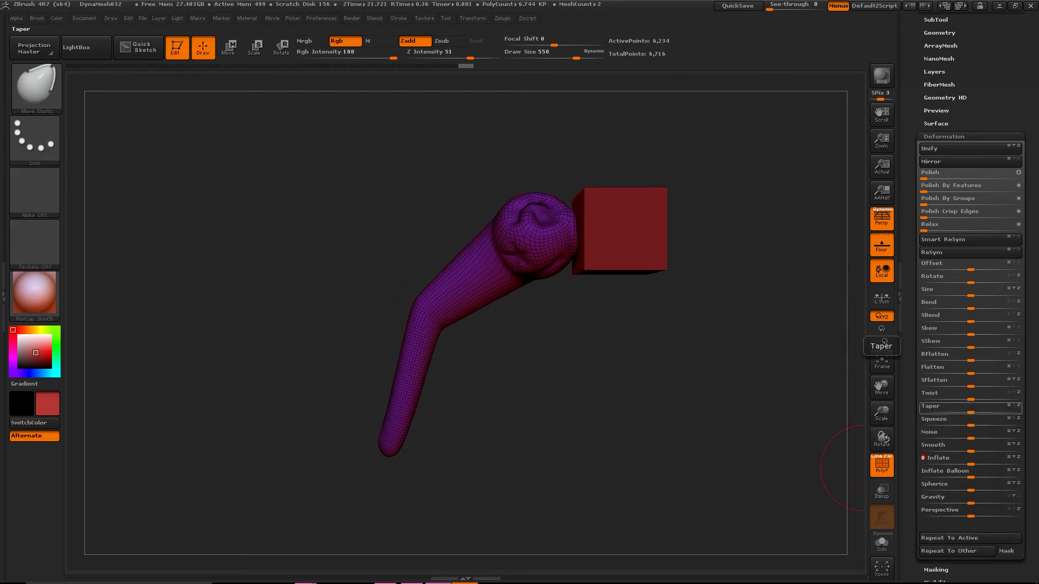
mouse_move(970, 486)
left_mouse_down()
mouse_move(986, 485)
mouse_move(976, 486)
left_mouse_up()
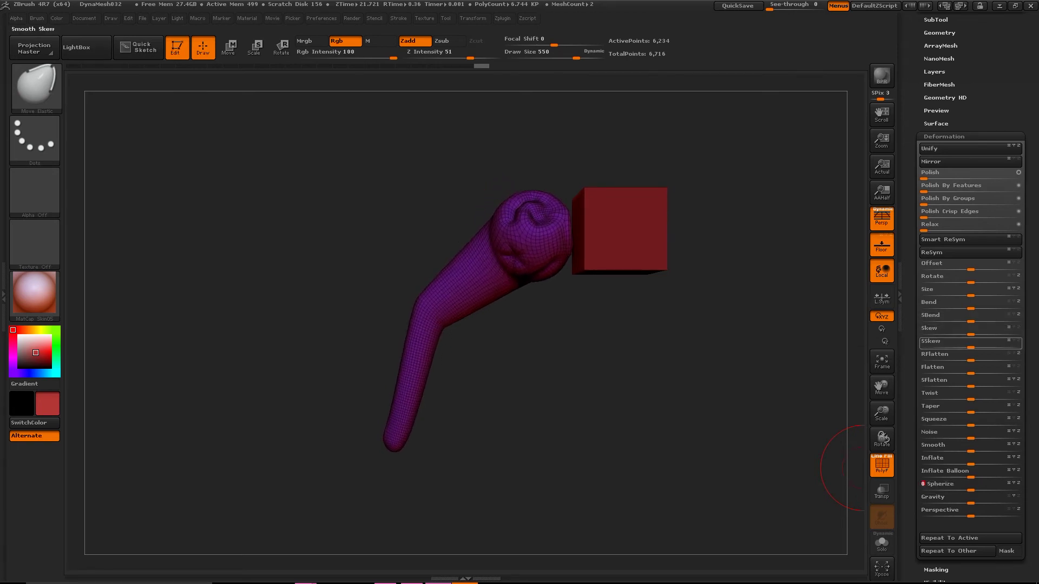
Enlarge the tentacle with Size, Skew and SFlatten its lower part, then reframe it smaller
left_click_drag(970, 296, 987, 295)
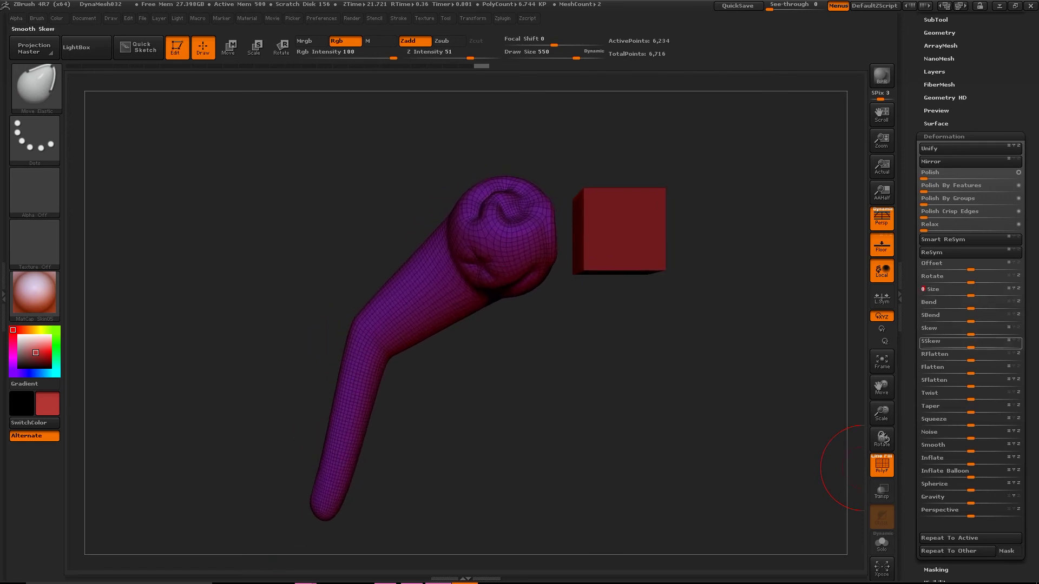
left_click_drag(971, 335, 979, 334)
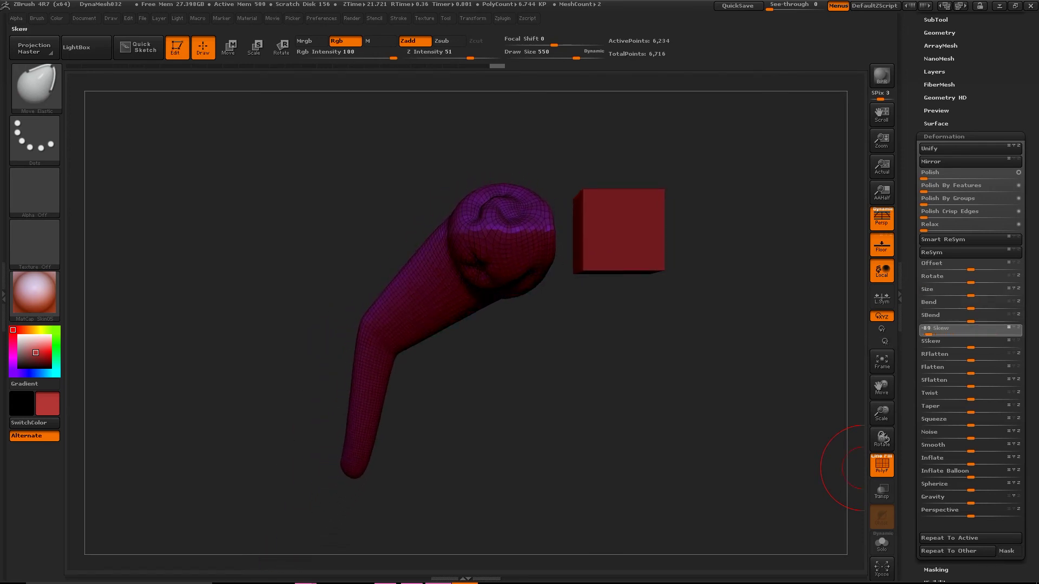
left_click_drag(971, 386, 979, 387)
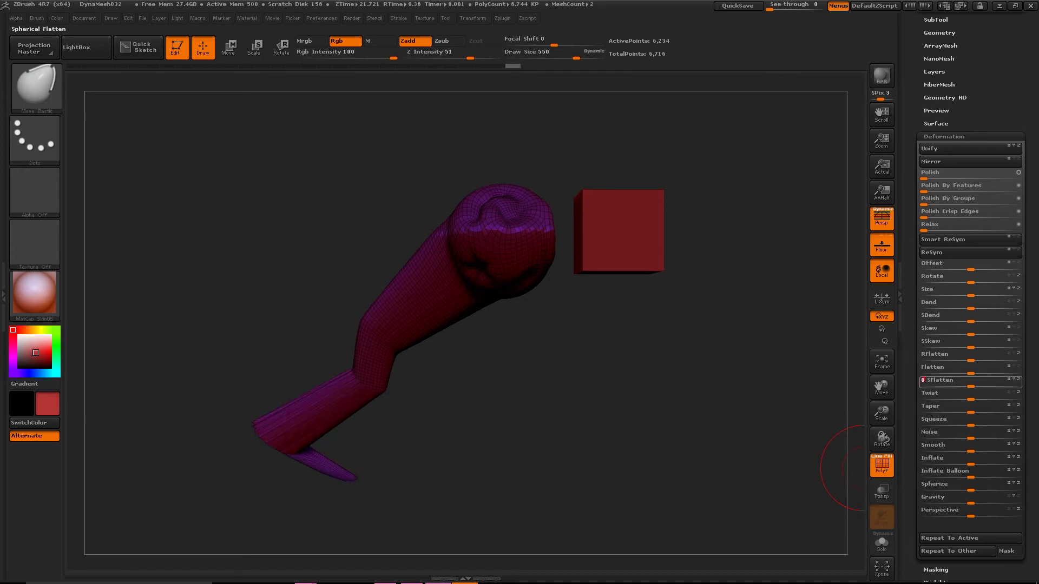
mouse_move(595, 406)
left_mouse_down()
mouse_move(731, 297)
mouse_move(864, 275)
left_mouse_up()
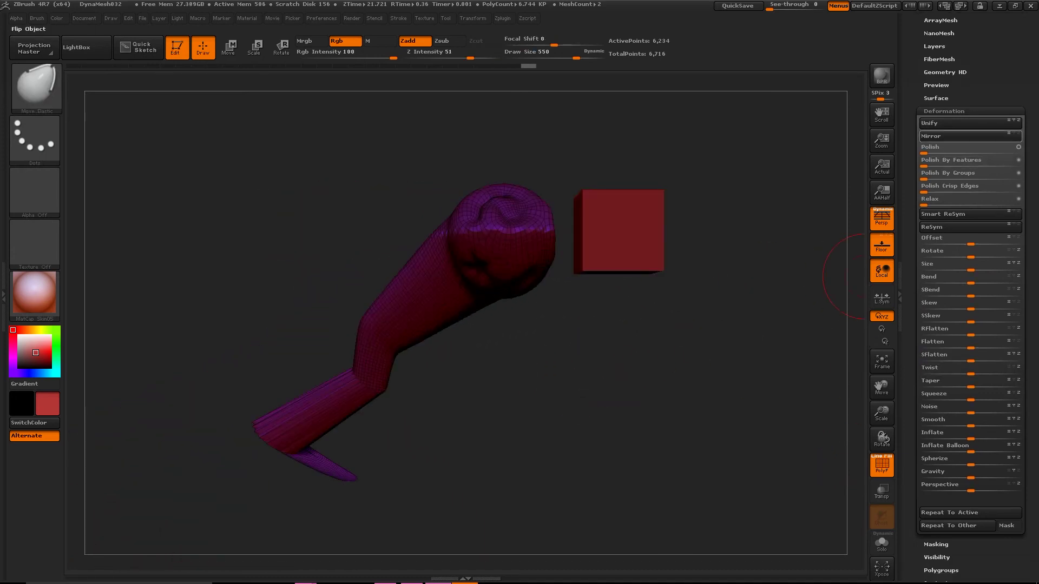
scroll(971, 292, "down", 2)
scroll(970, 292, "down", 5)
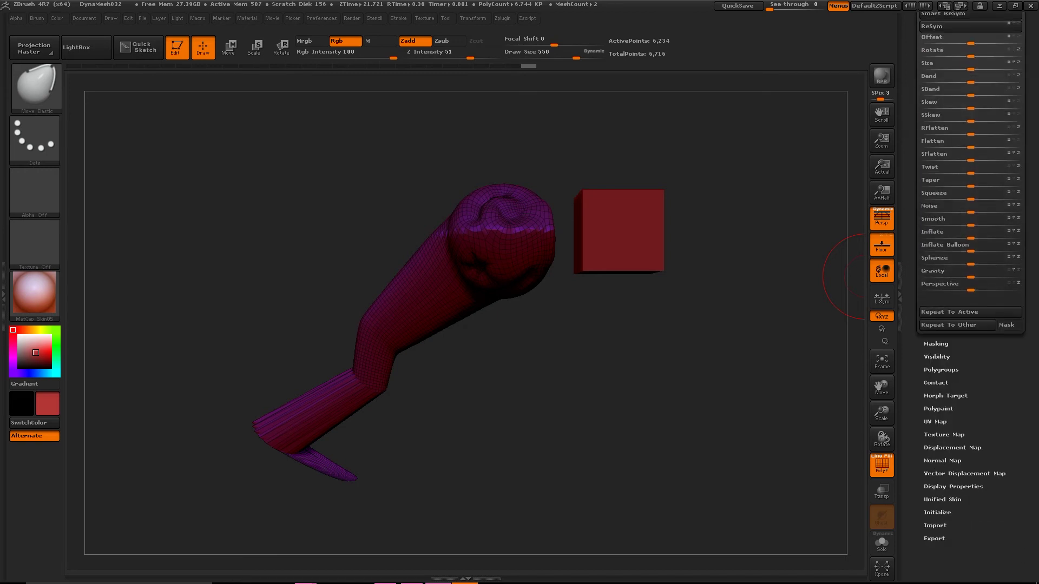
scroll(971, 292, "down", 2)
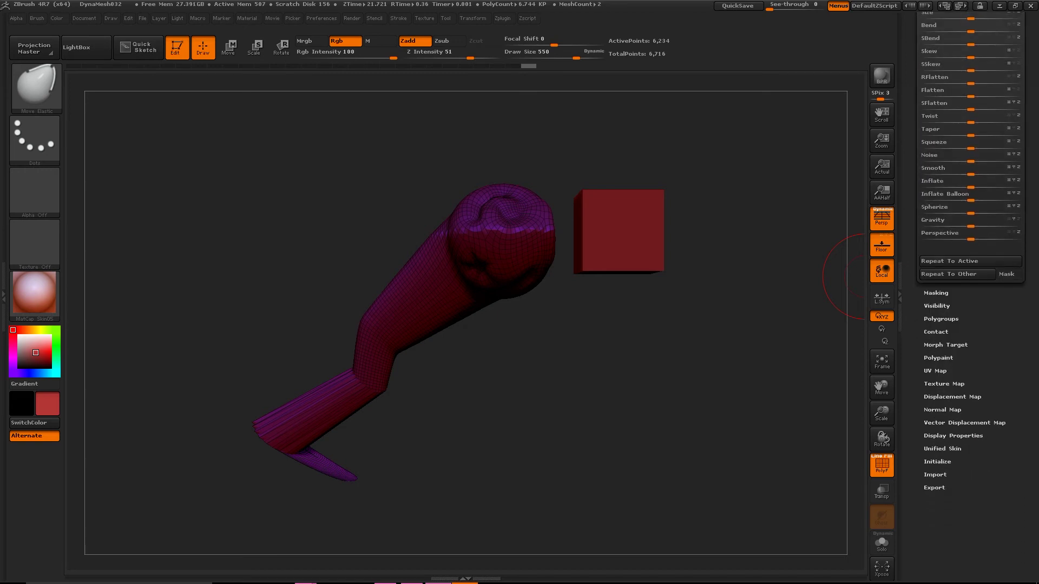
scroll(971, 260, "up", 1)
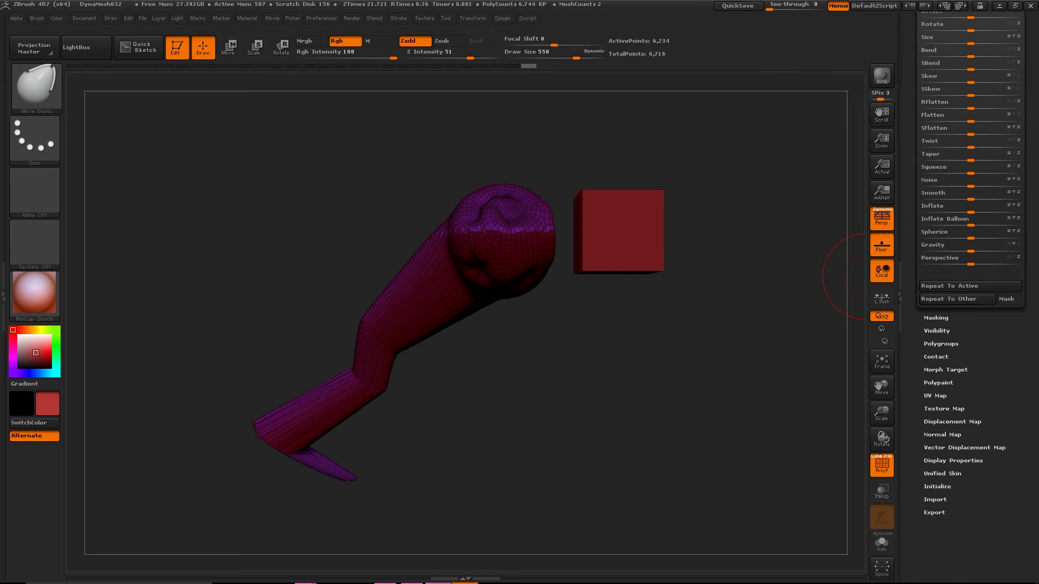
left_click_drag(881, 413, 692, 289)
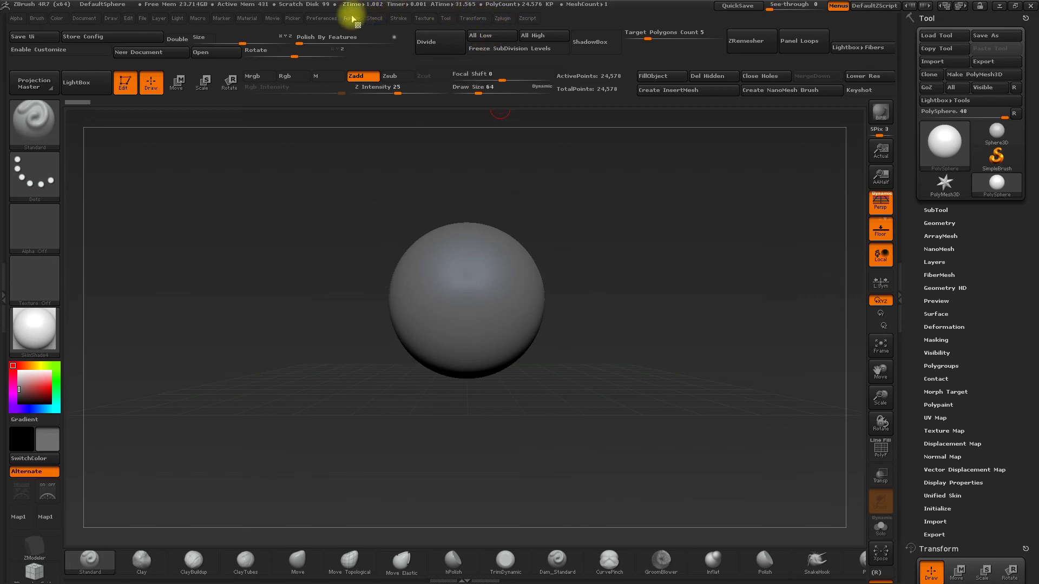
left_click(323, 18)
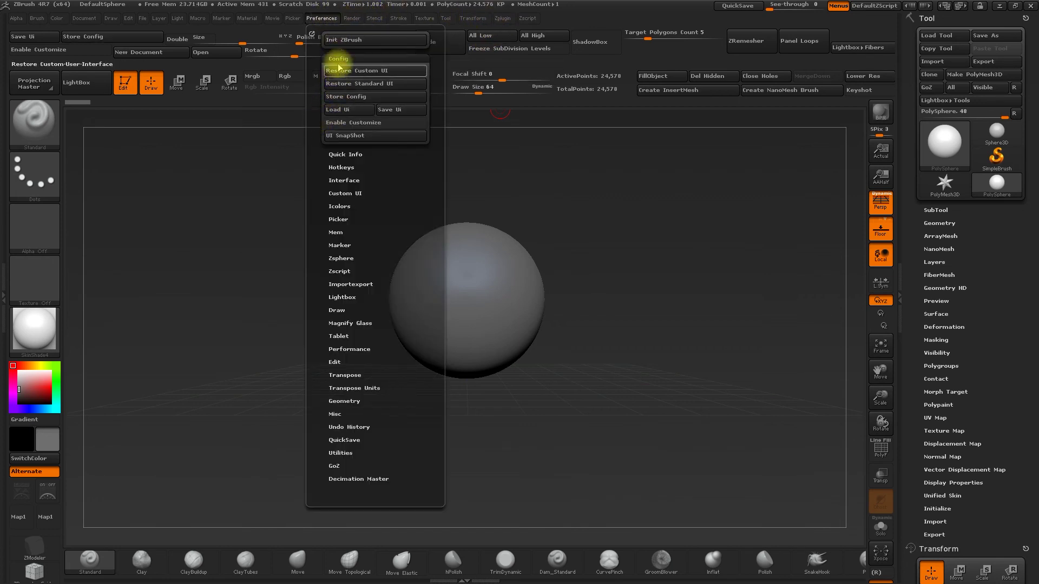
left_click(356, 116)
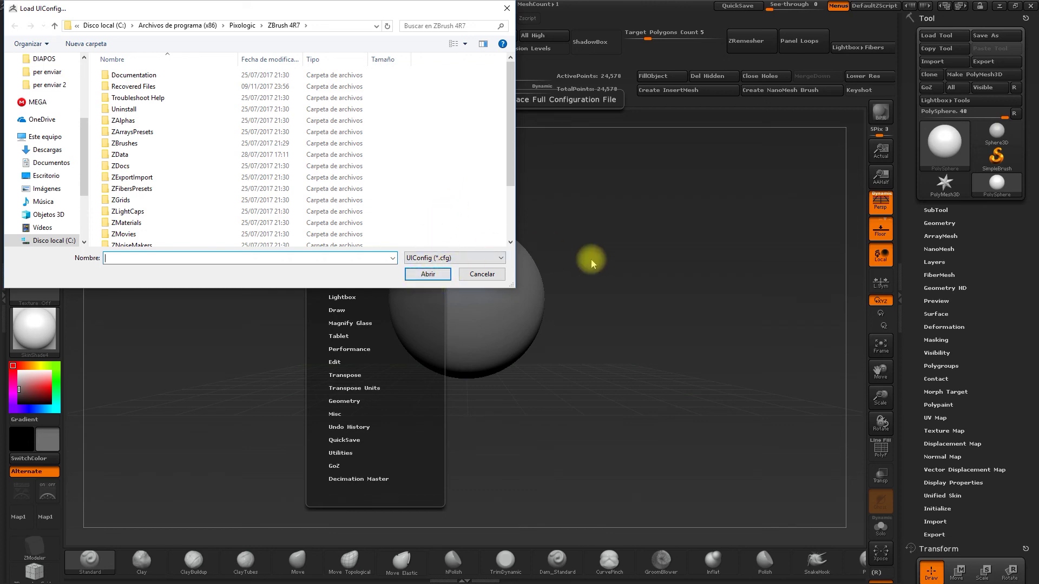
left_click(507, 8)
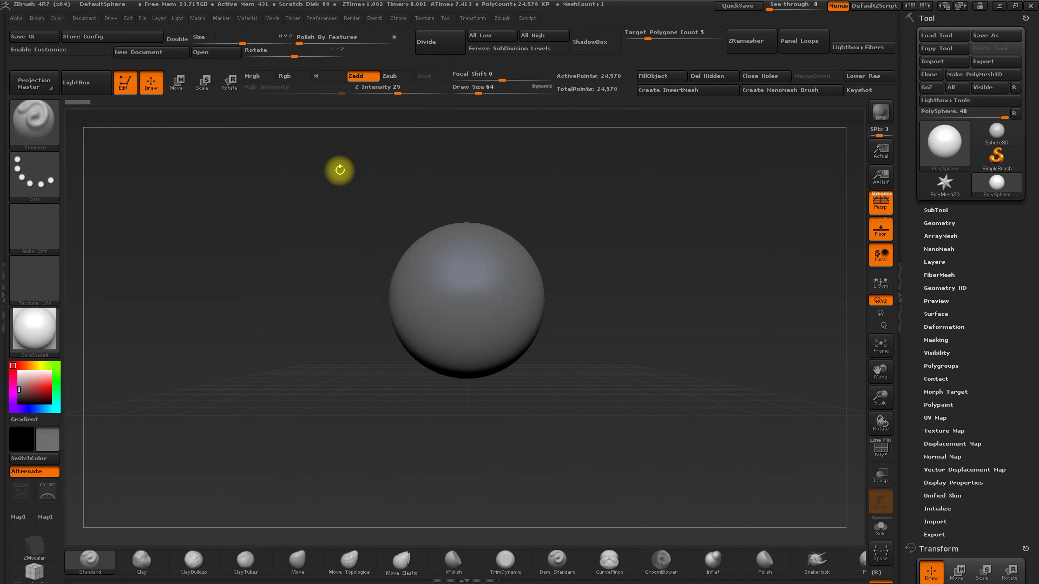